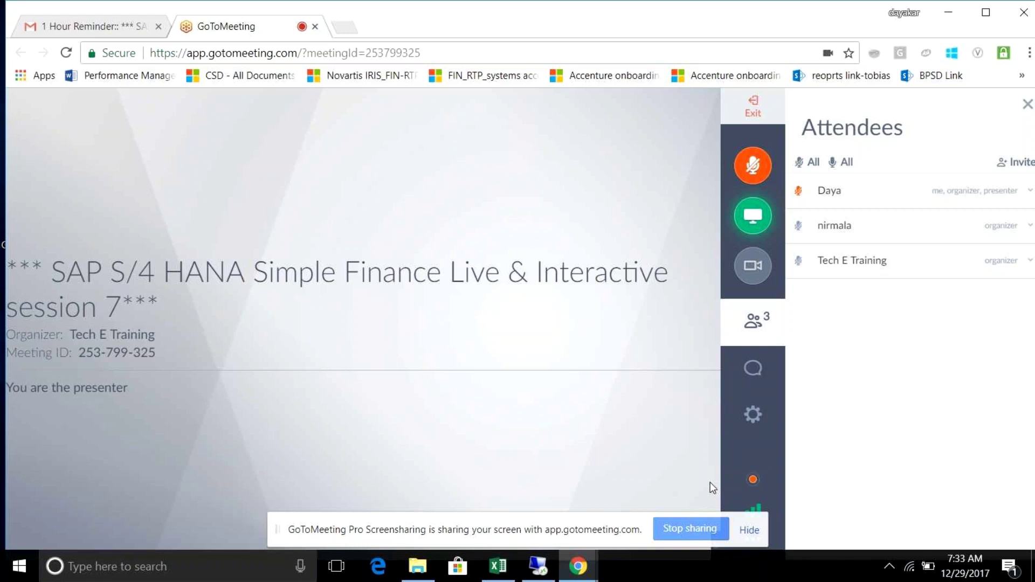
# Step: Unmute the presenter's microphone in the GoToMeeting side bar so it shows live
pyautogui.click(750, 175)
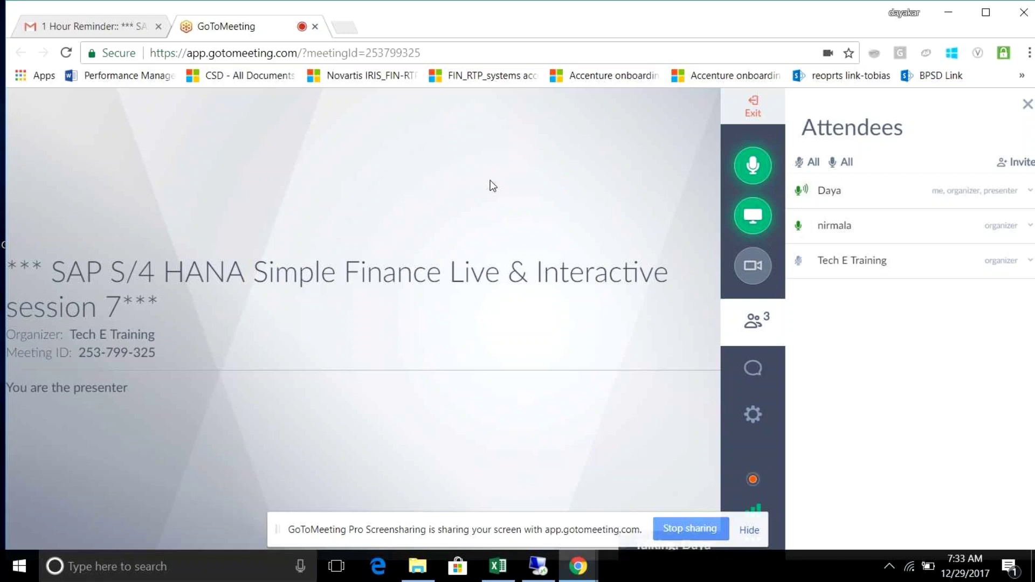
pyautogui.click(754, 171)
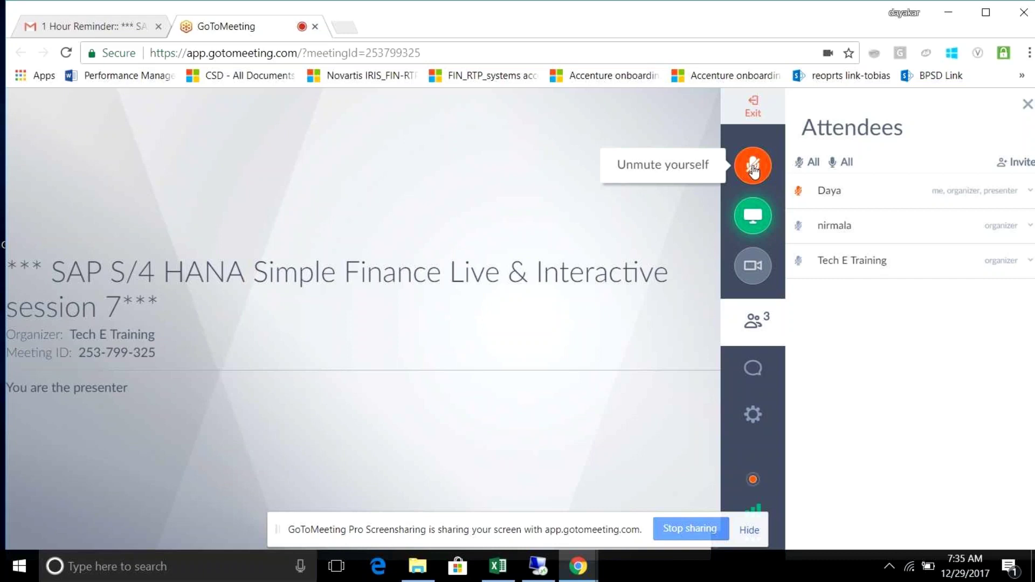
pyautogui.click(754, 171)
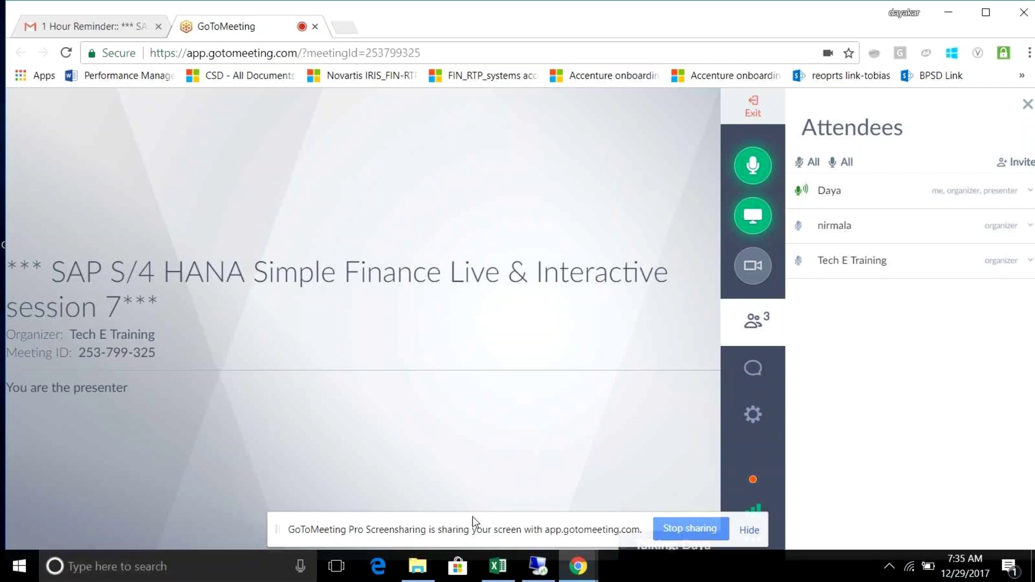
pyautogui.click(501, 569)
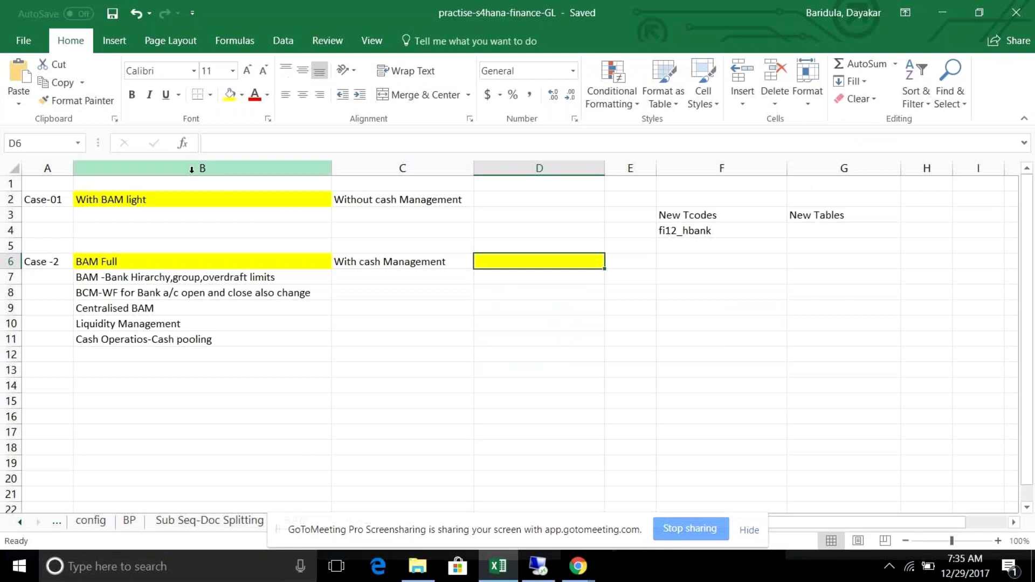
# Step: Walk through the BAM light, BAM Full, cash pooling, Centralised BAM and bank hierarchy notes, then return to SAP
pyautogui.click(168, 200)
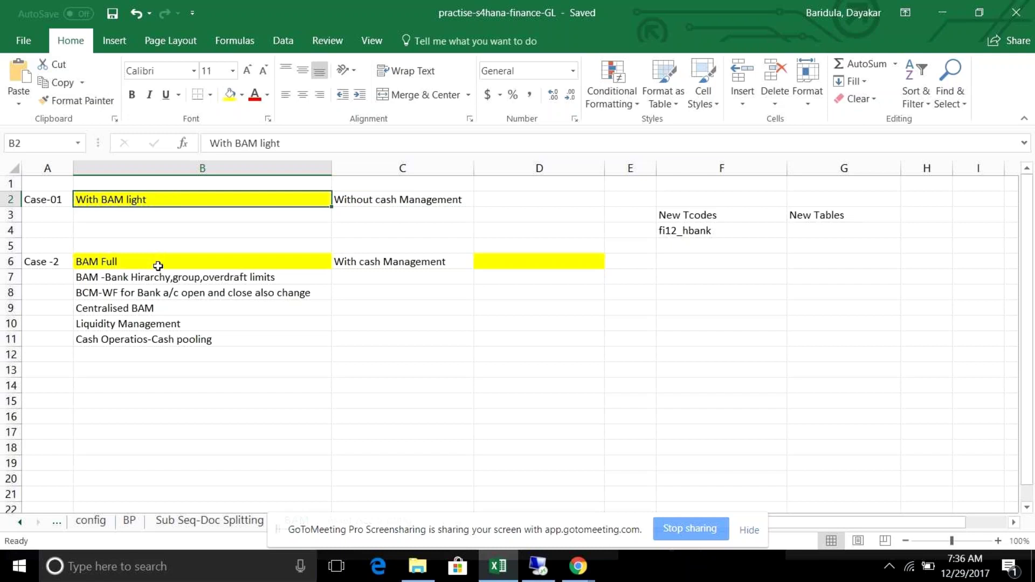
pyautogui.click(158, 263)
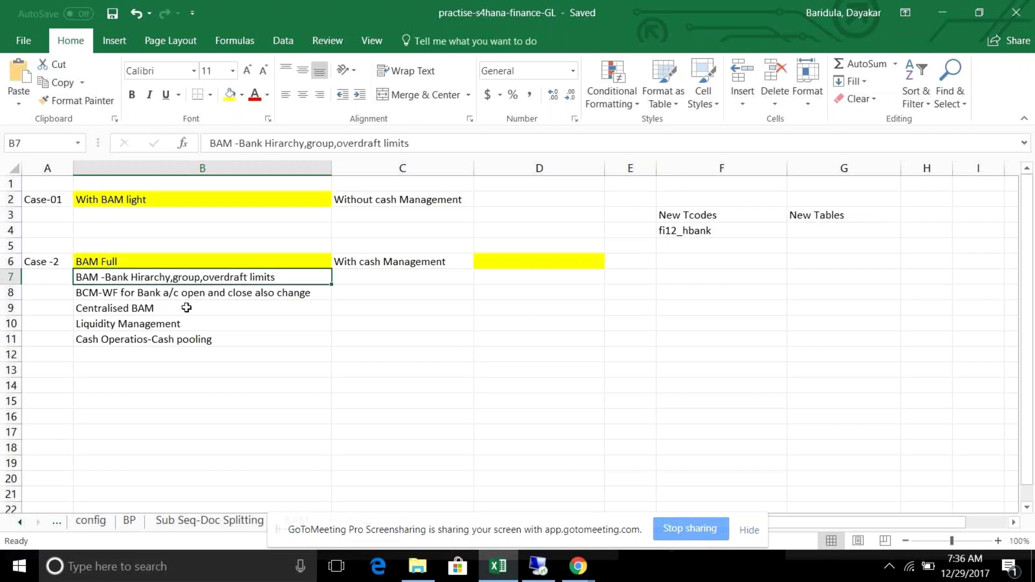
pyautogui.click(195, 338)
pyautogui.click(183, 310)
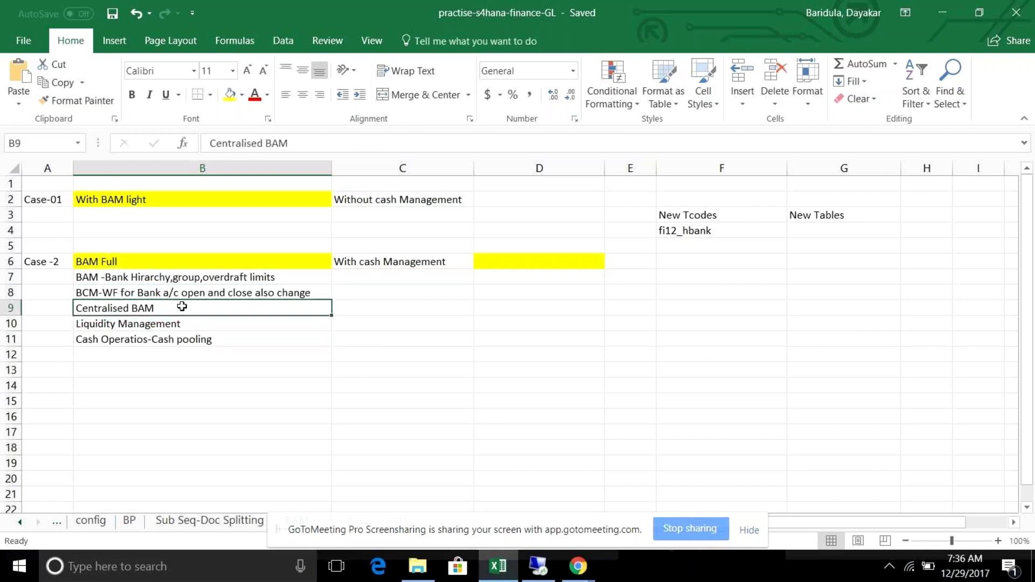
pyautogui.click(177, 282)
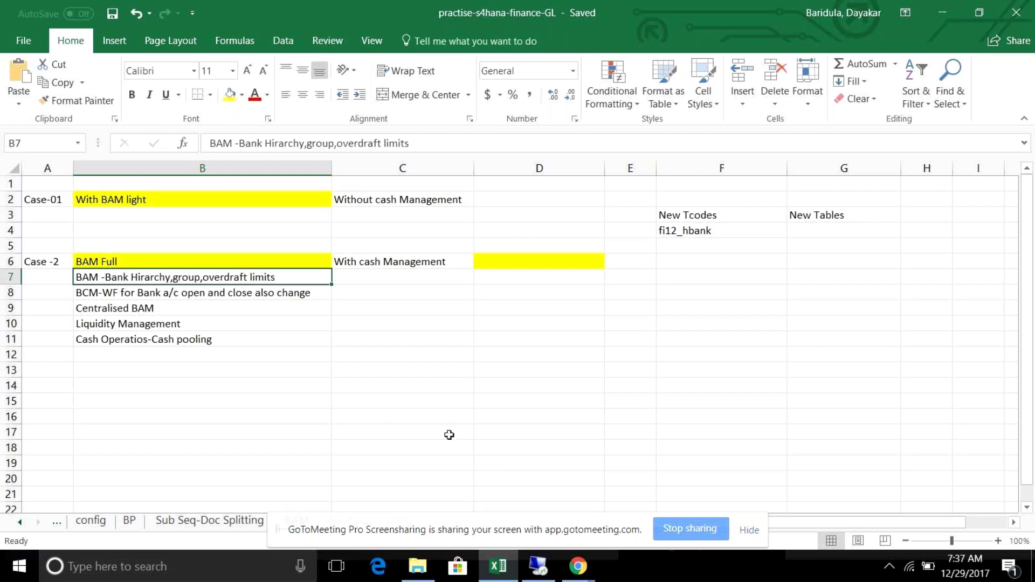
pyautogui.click(540, 566)
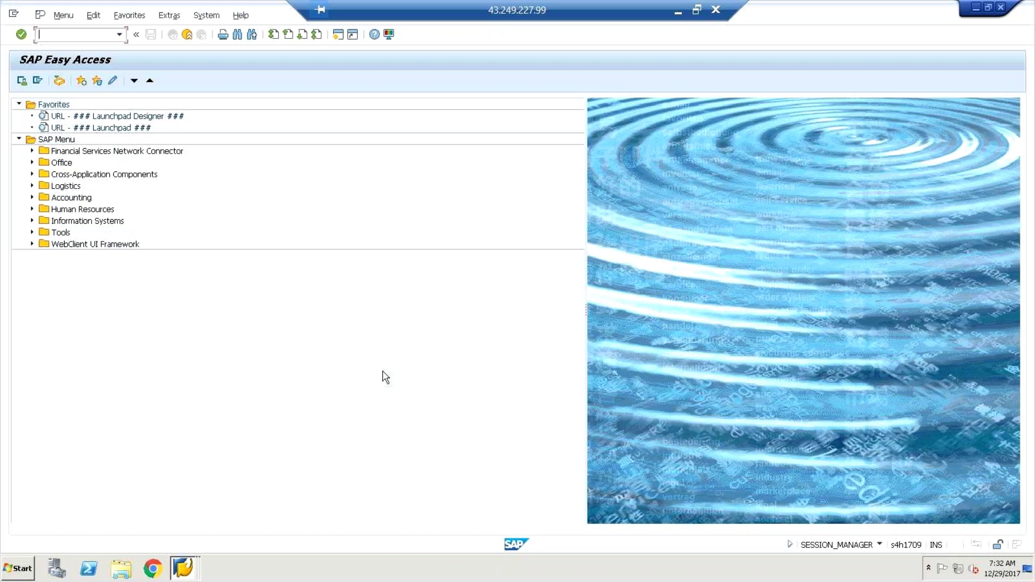
# Step: Run transaction FI12 with /nfi12 after a mistyped /nf12 attempt
pyautogui.write('/nf')
pyautogui.press('BackSpace')
pyautogui.press('BackSpace')
pyautogui.press('BackSpace')
pyautogui.write('/nf12')
pyautogui.press('Return')
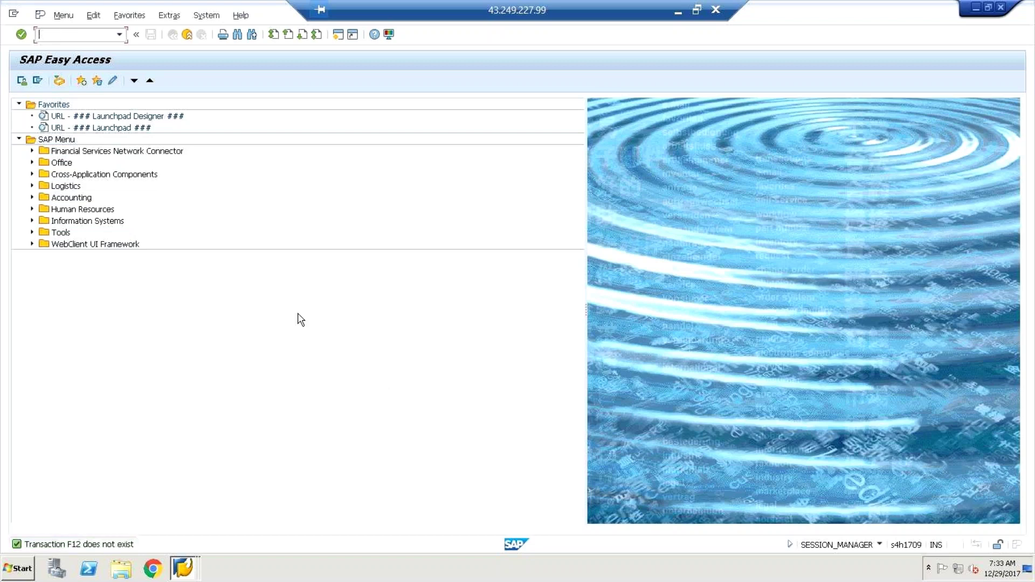
pyautogui.click(85, 35)
pyautogui.write('/nfi12')
pyautogui.press('Return')
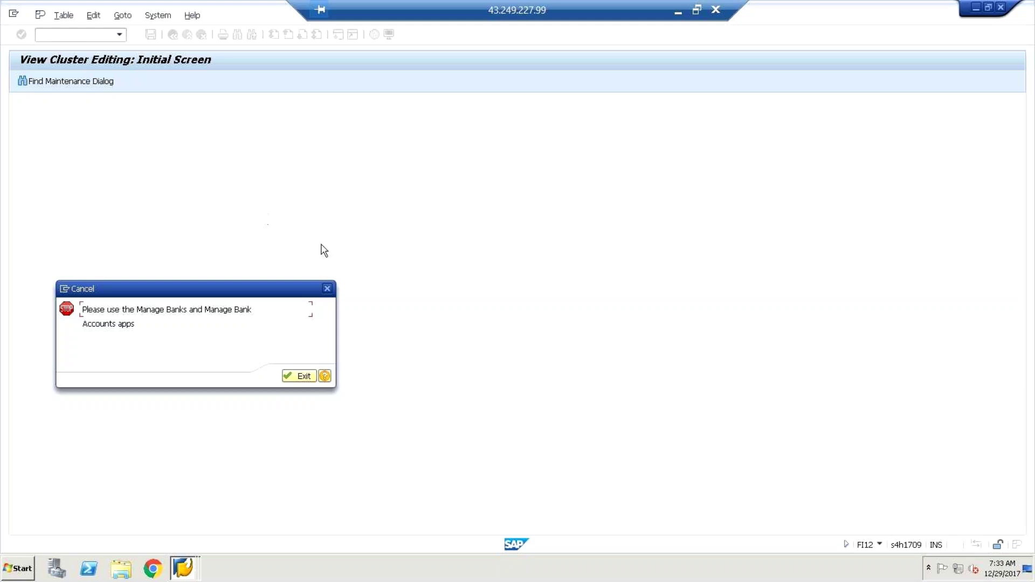
# Step: Dismiss the stop message, open Create Bank with /nfi01, then enter /nfi12_hbank
pyautogui.click(328, 289)
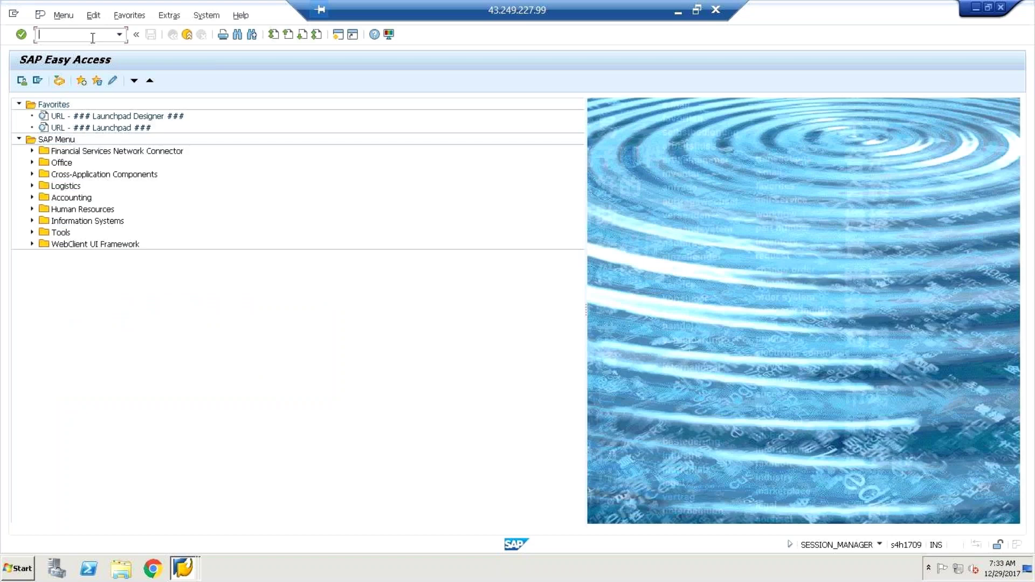
pyautogui.click(120, 36)
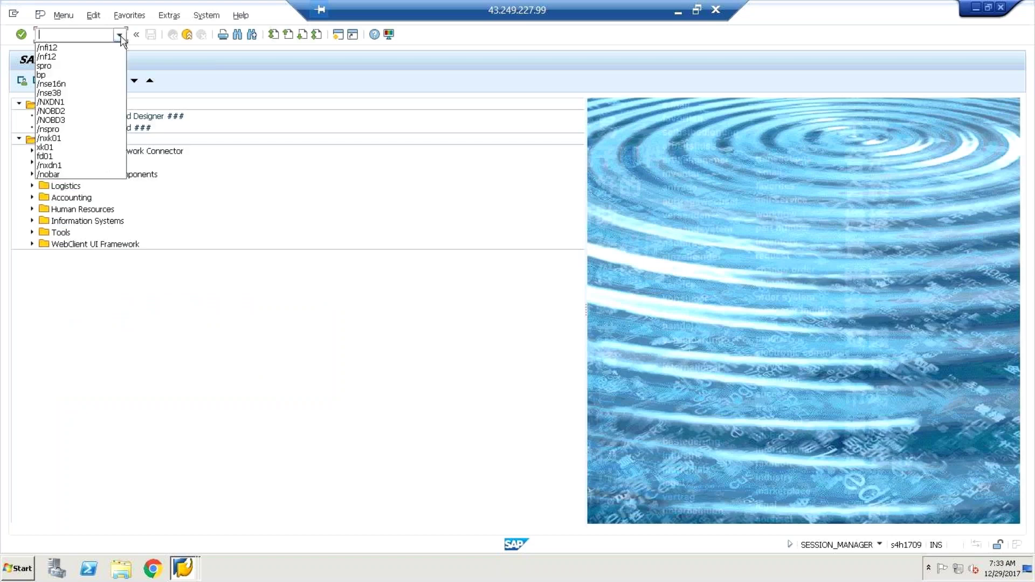
pyautogui.click(254, 224)
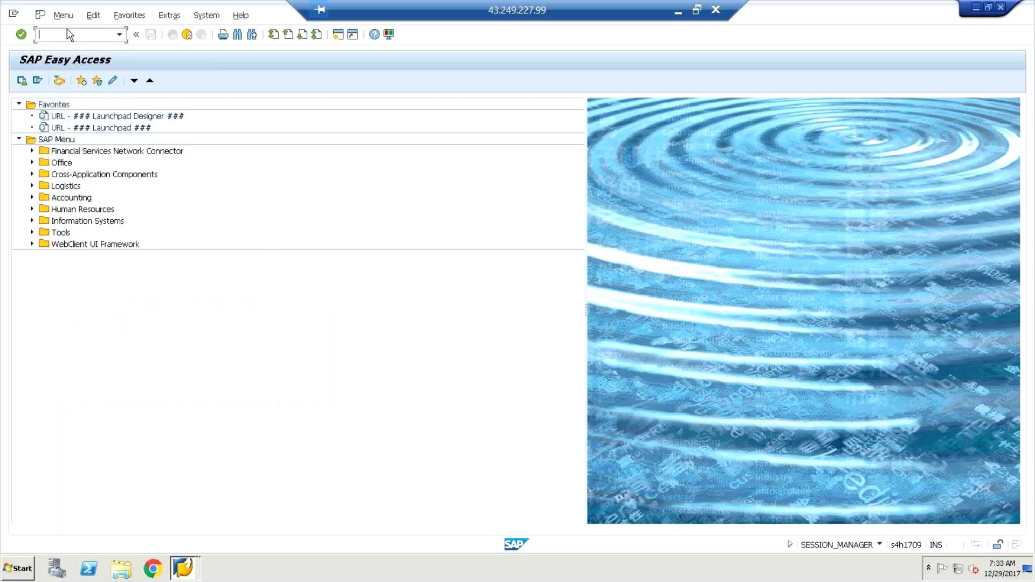
pyautogui.write('f')
pyautogui.write('i0')
pyautogui.press('BackSpace')
pyautogui.press('BackSpace')
pyautogui.press('BackSpace')
pyautogui.write('/nfi01')
pyautogui.press('Return')
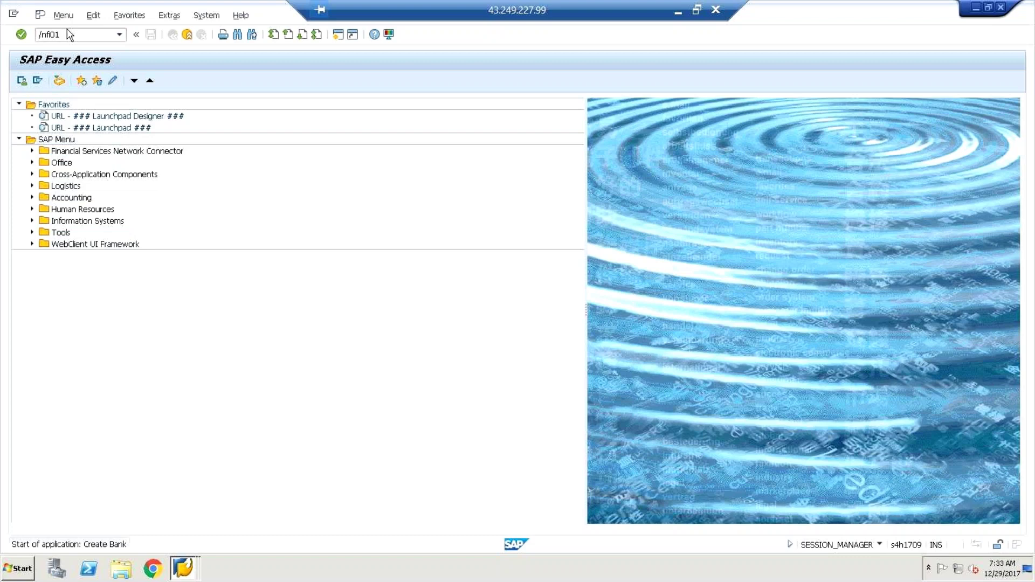
pyautogui.click(62, 35)
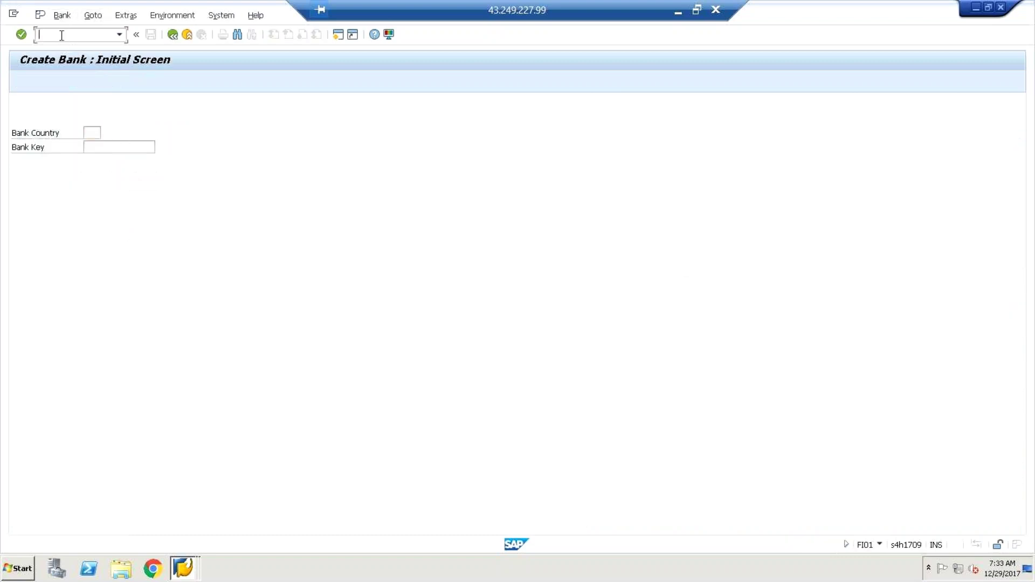
pyautogui.write('/nfi12_hbank')
# Step: Run FI12_HBANK for company code RB05 and display house bank FDHC's details
pyautogui.press('Return')
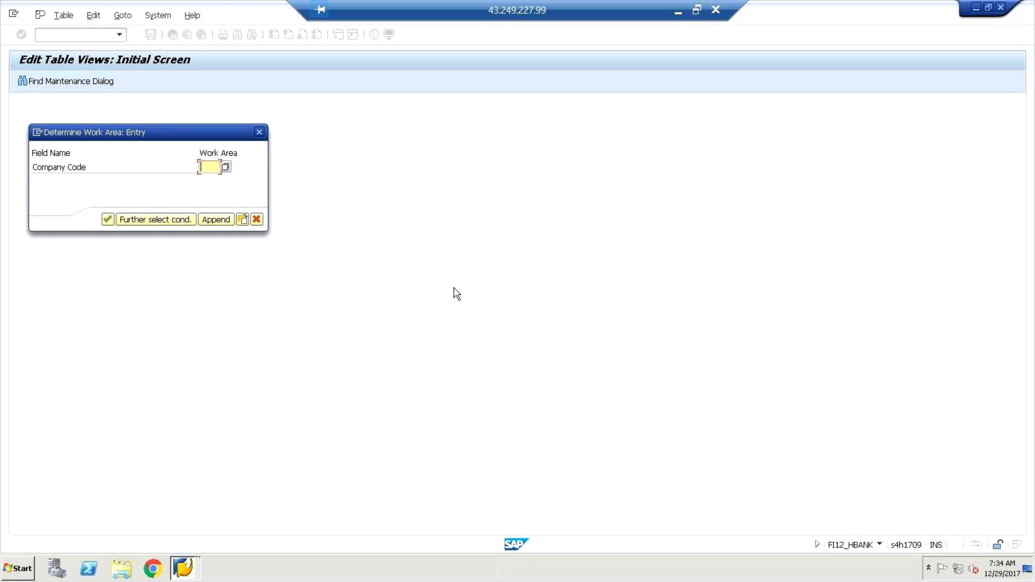
pyautogui.write('rb05')
pyautogui.press('Return')
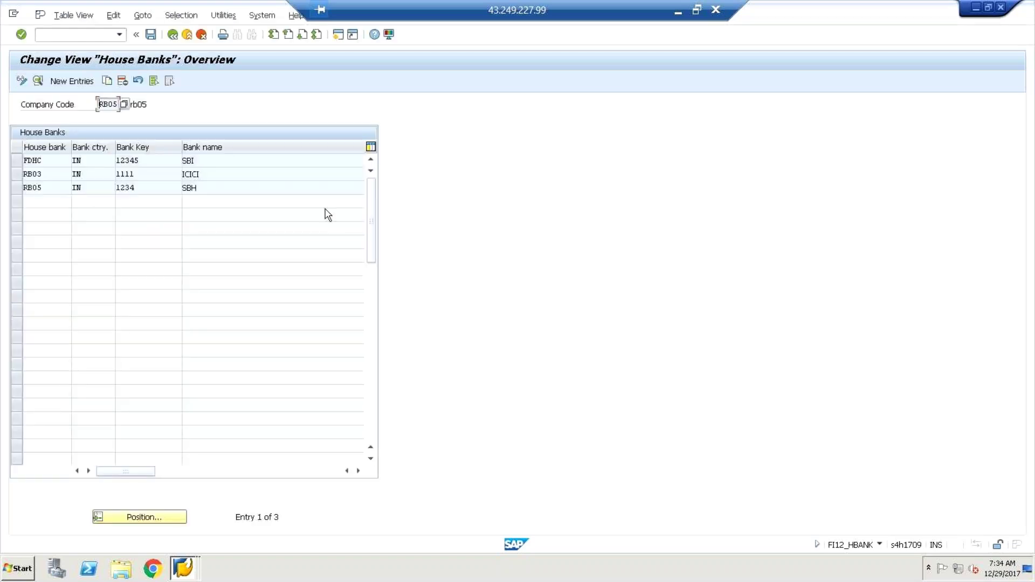
pyautogui.doubleClick(144, 164)
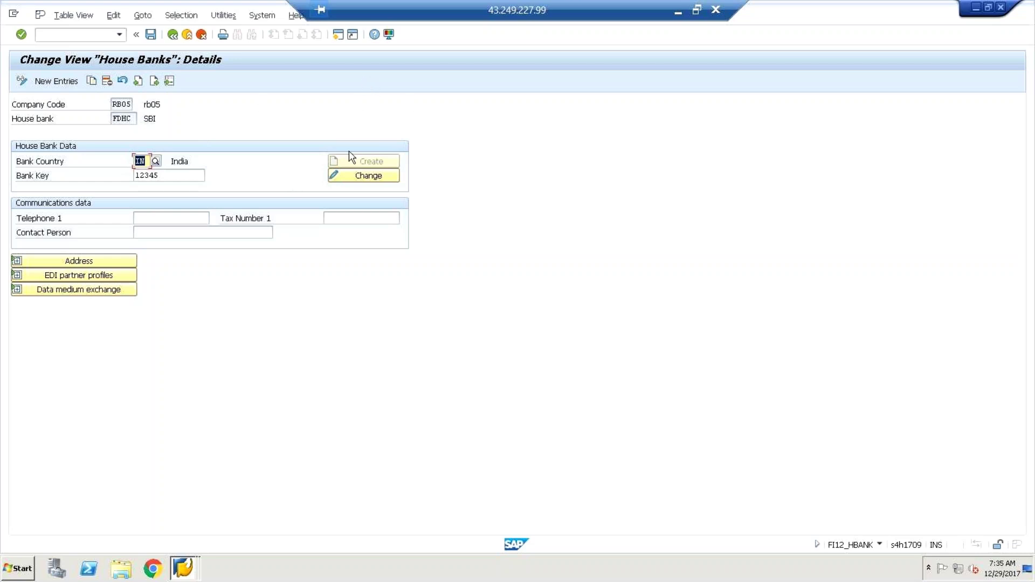
# Step: Review house bank FDHC's details, then focus the command field for a new transaction
pyautogui.click(257, 120)
pyautogui.click(98, 38)
# Step: Return to the start menu with /n and expand Accounting > Financial Accounting > Banks > Master Data > House Banks
pyautogui.write('/n')
pyautogui.press('Return')
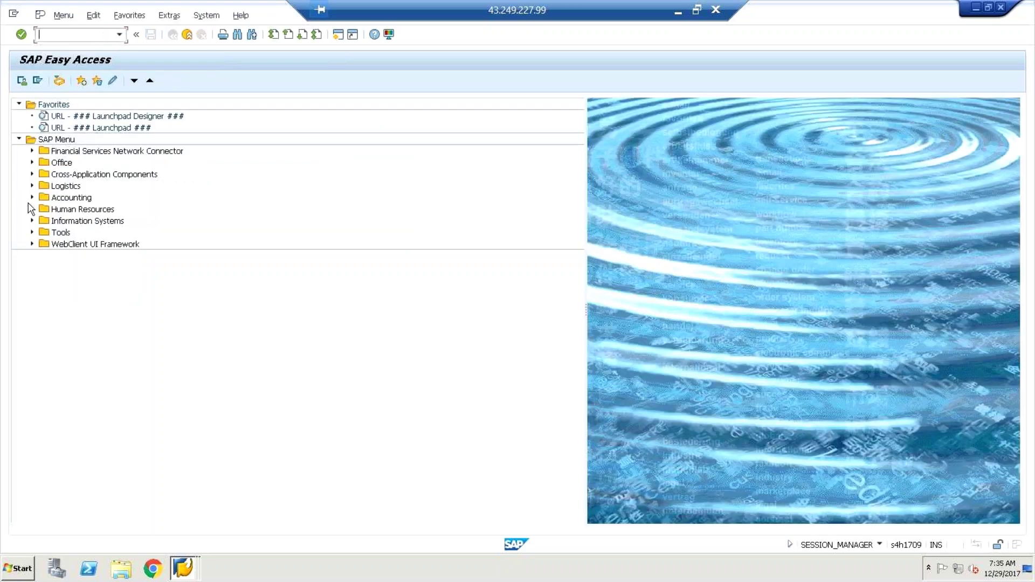
pyautogui.click(32, 197)
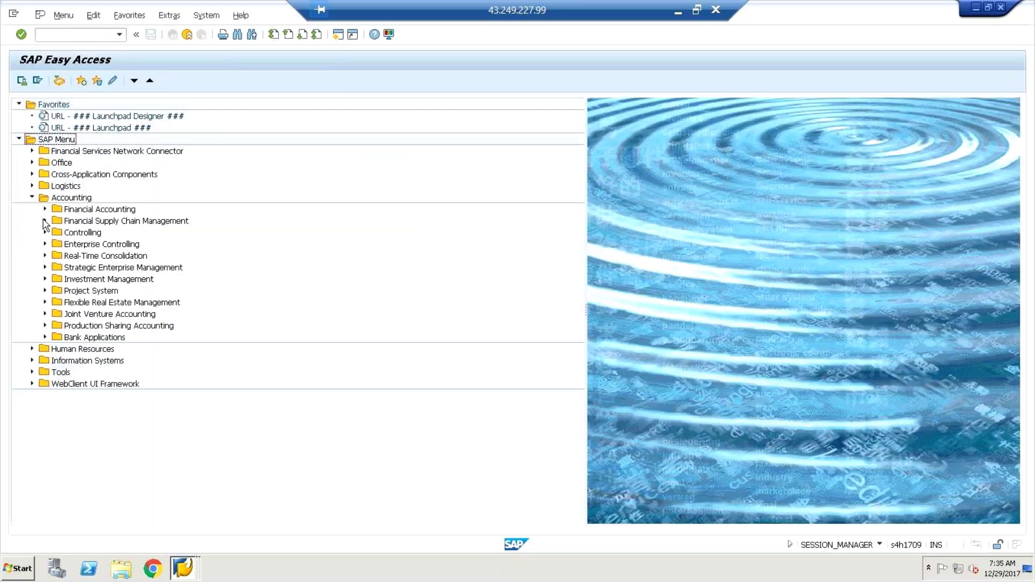
pyautogui.click(45, 210)
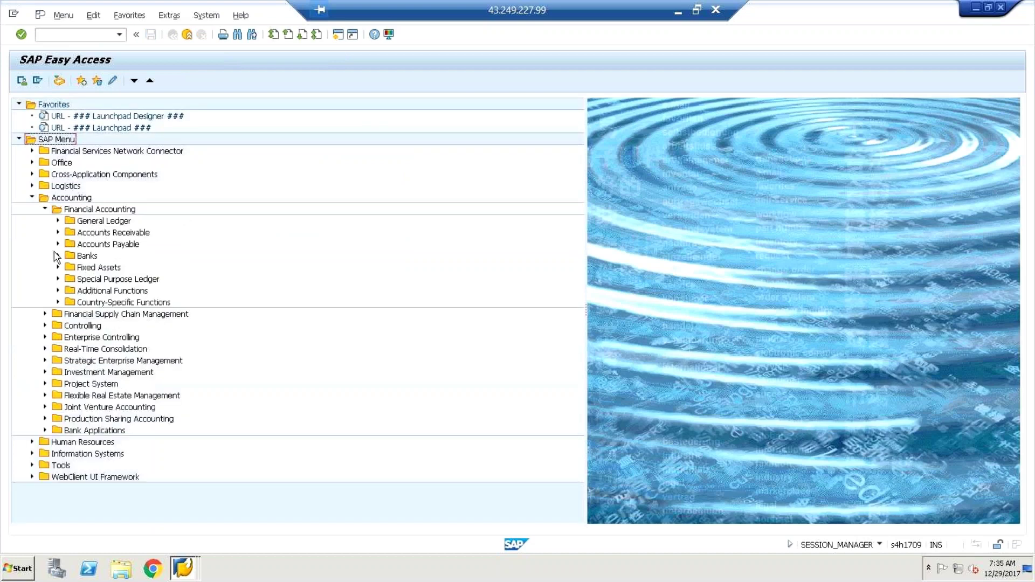
pyautogui.click(58, 256)
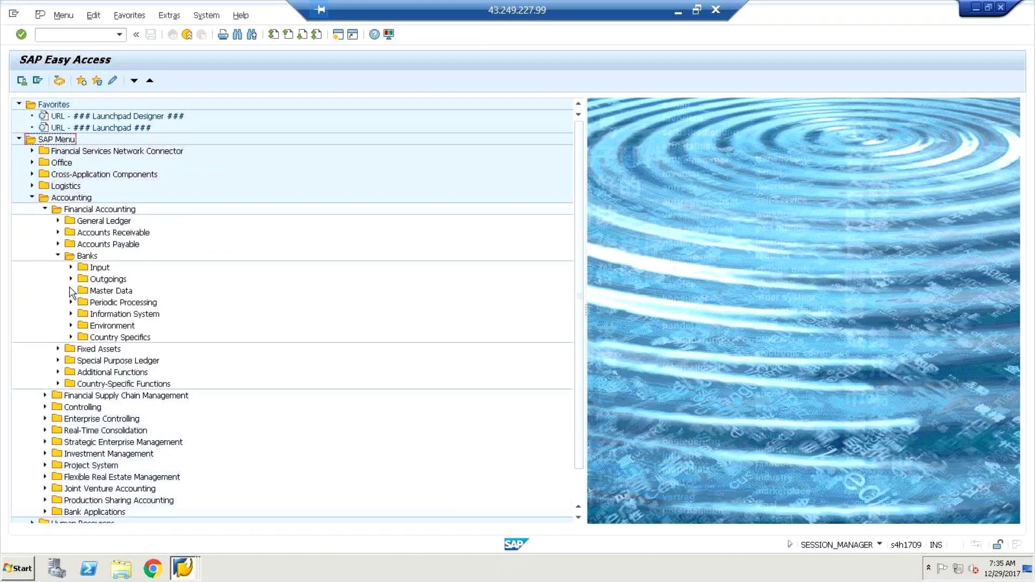
pyautogui.click(71, 291)
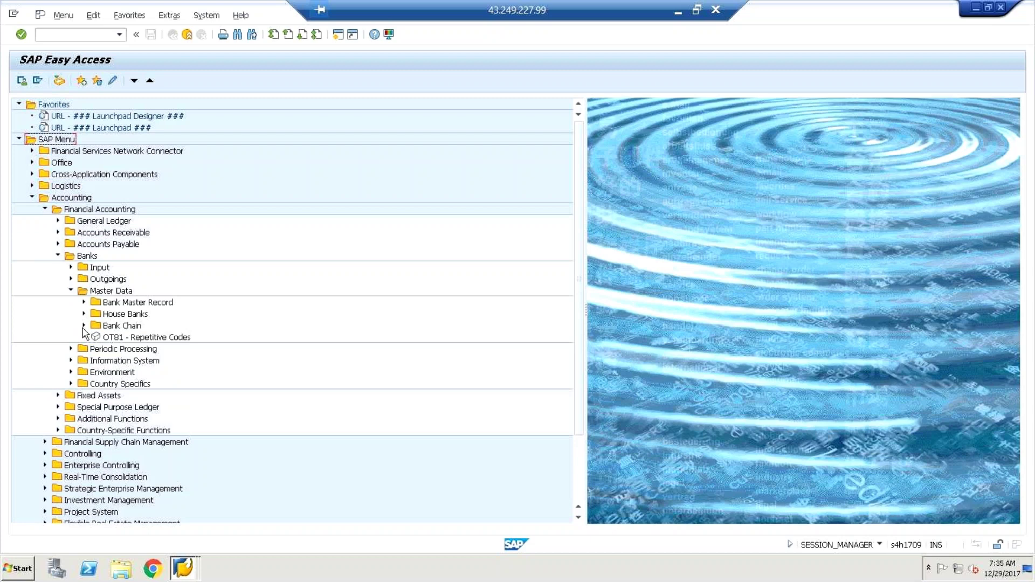
pyautogui.click(83, 313)
# Step: Start FI12_HBANK with work area RB05 and decline viewing the locked data
pyautogui.click(138, 329)
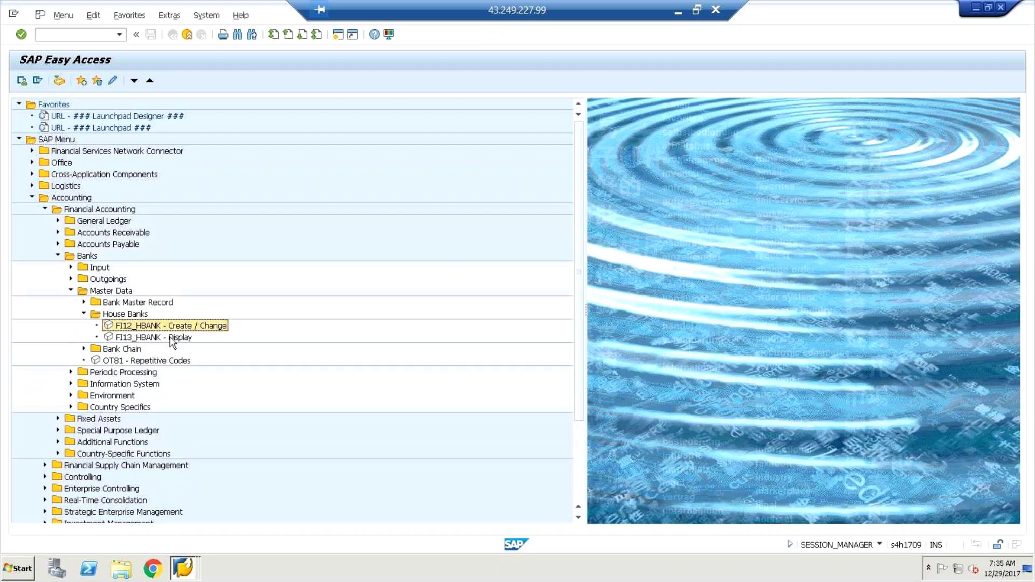
pyautogui.doubleClick(154, 328)
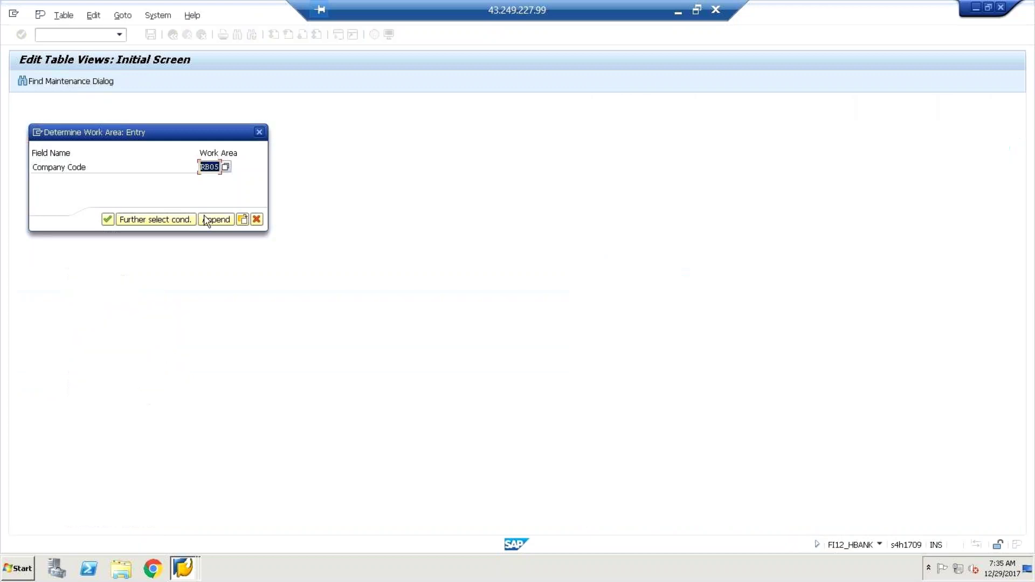
pyautogui.click(206, 219)
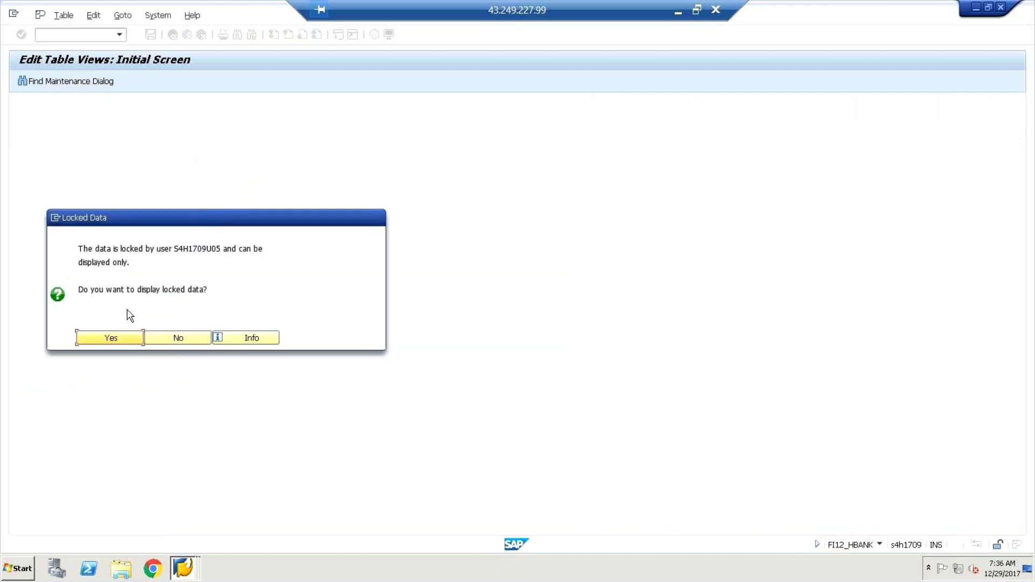
pyautogui.click(183, 340)
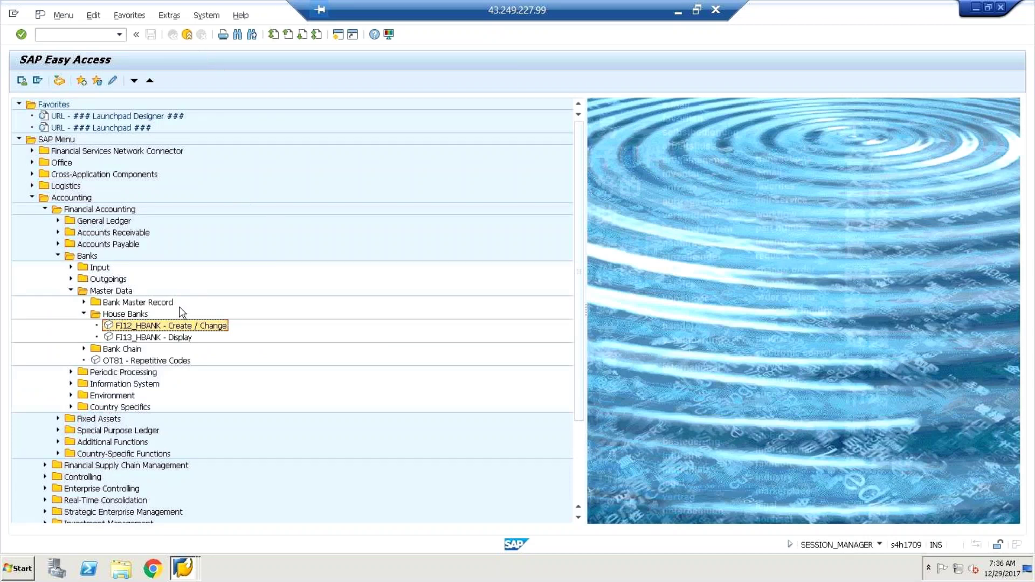
# Step: Minimize the current session and open a new SAP Easy Access session
pyautogui.click(977, 9)
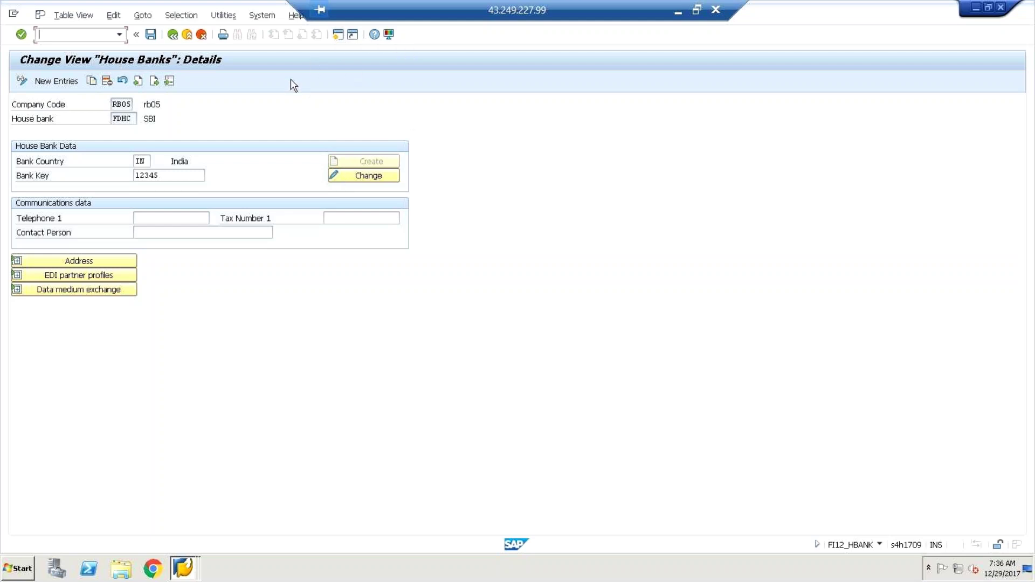
pyautogui.click(337, 35)
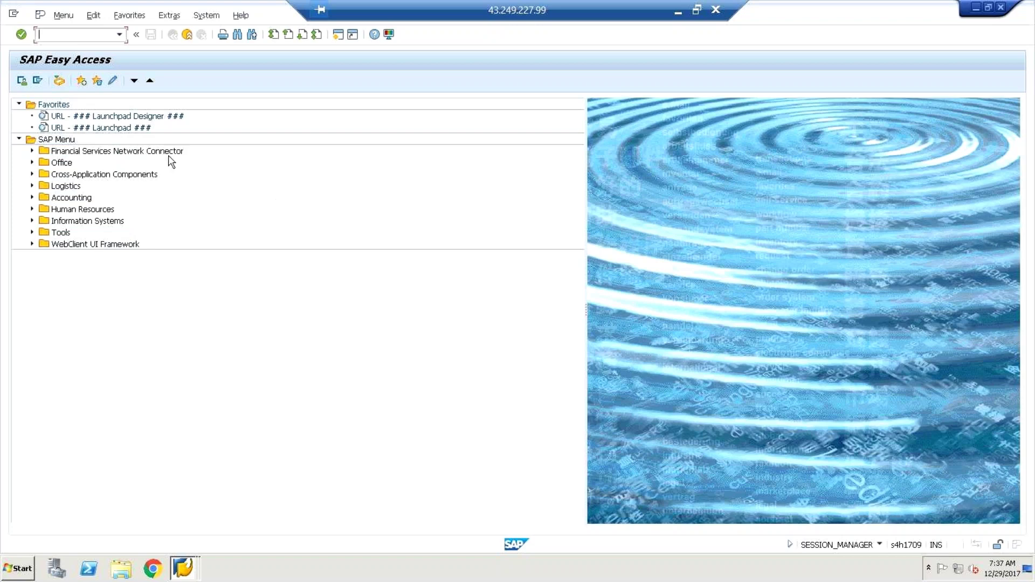
# Step: Launch the Fiori launchpad favorite in a maximized browser, bypassing the certificate warning
pyautogui.doubleClick(137, 128)
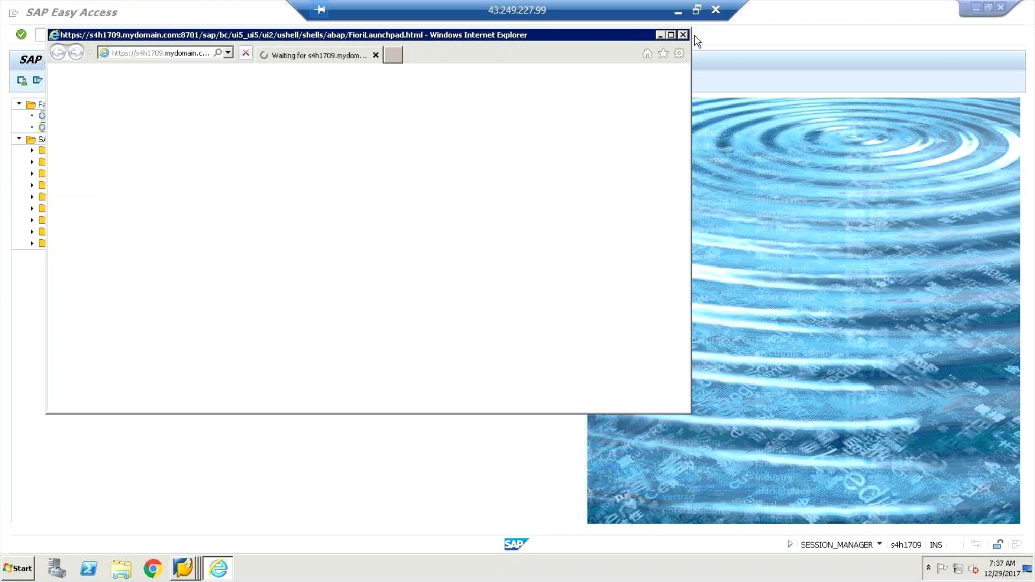
pyautogui.click(672, 35)
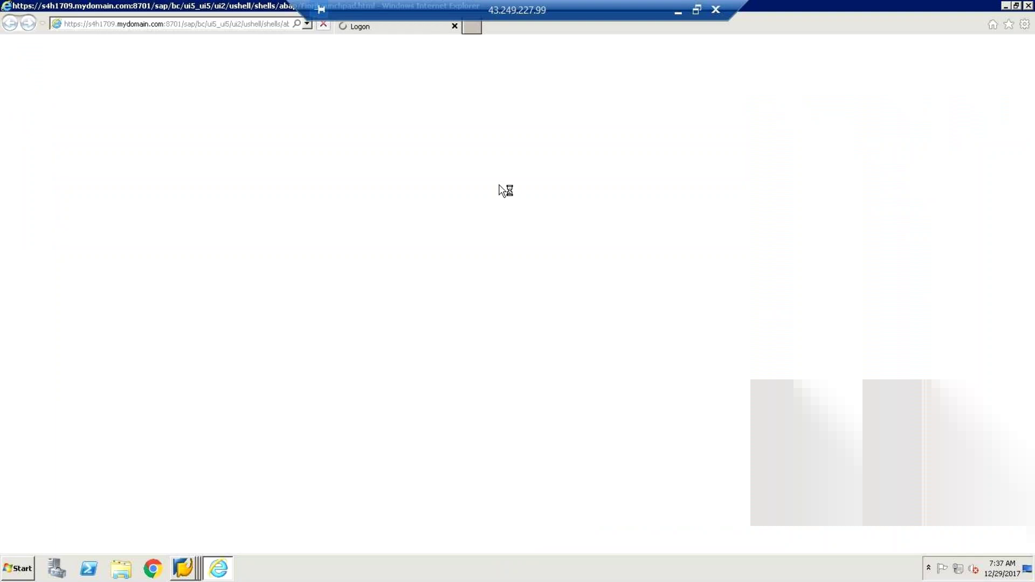
pyautogui.click(168, 206)
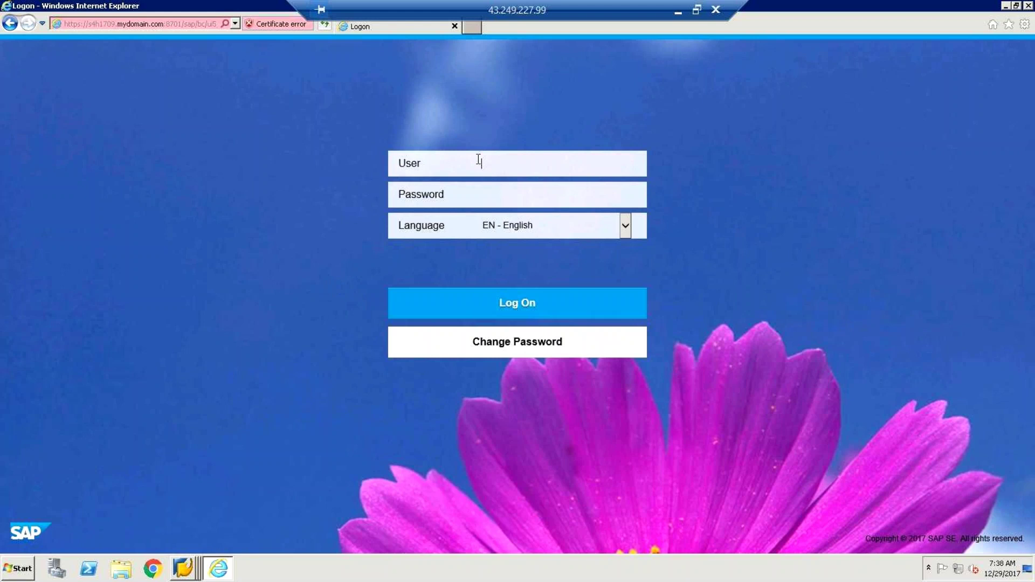
# Step: Enter the user name and account password and submit the first logon attempt
pyautogui.write('s')
pyautogui.write('41709@0')
pyautogui.press('BackSpace')
pyautogui.press('BackSpace')
pyautogui.press('BackSpace')
pyautogui.press('BackSpace')
pyautogui.press('BackSpace')
pyautogui.press('BackSpace')
pyautogui.press('BackSpace')
pyautogui.press('BackSpace')
pyautogui.write('s4h1709@05')
pyautogui.press('Return')
pyautogui.write('••••••')
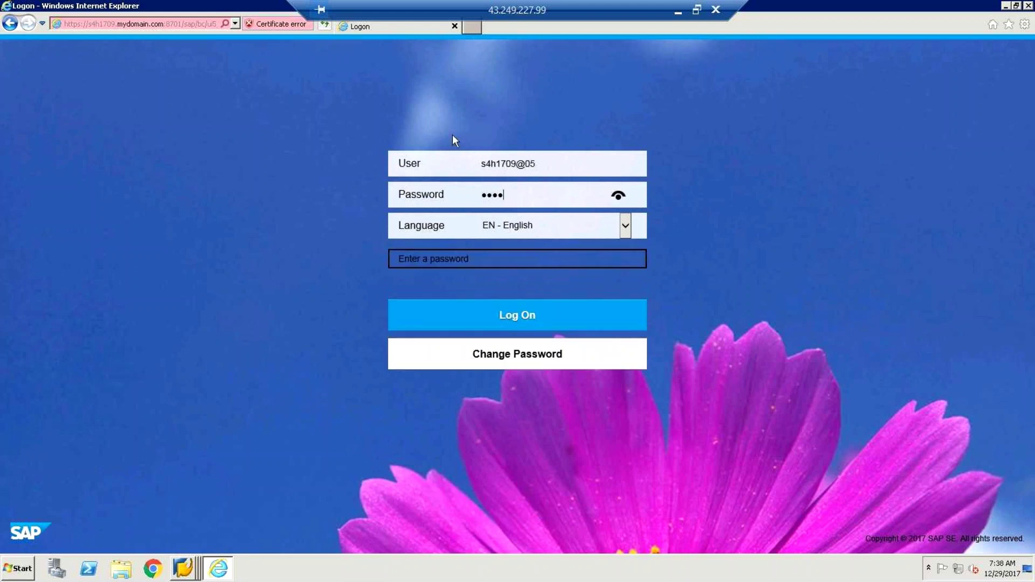
pyautogui.write('•••')
pyautogui.press('Return')
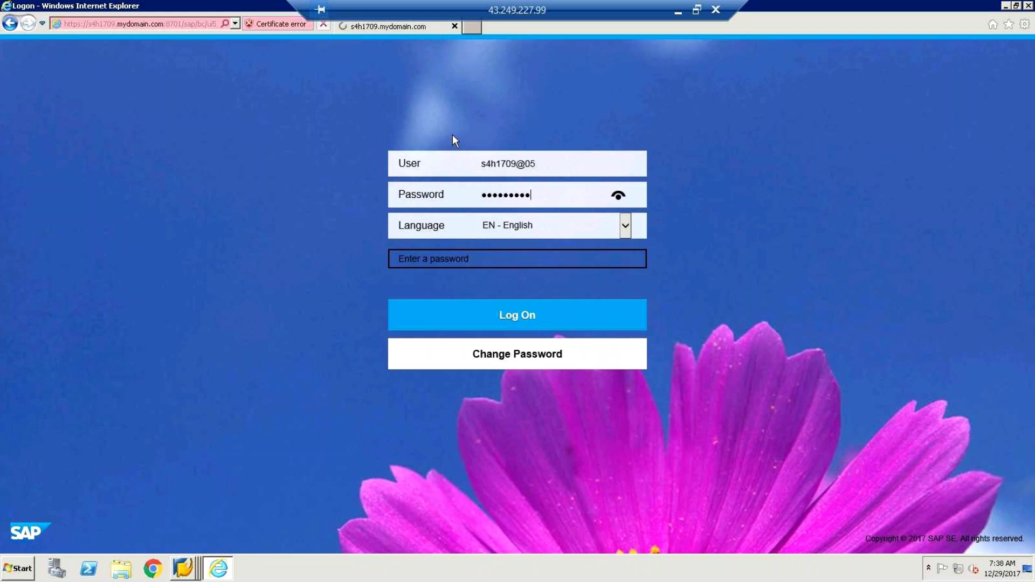
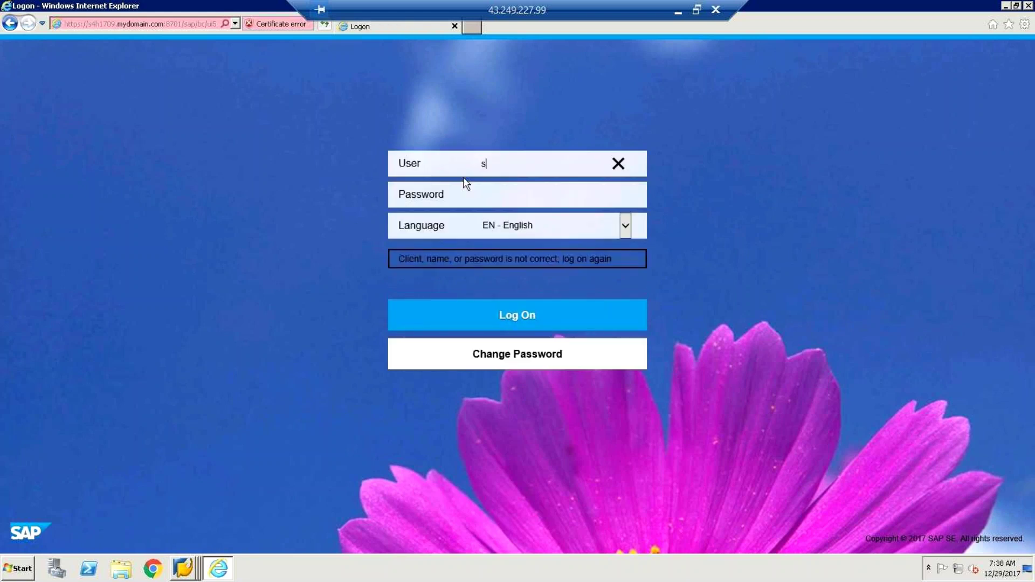
# Step: Re-enter the corrected user name and password to log on to the Fiori launchpad
pyautogui.press('Tab')
pyautogui.press('Return')
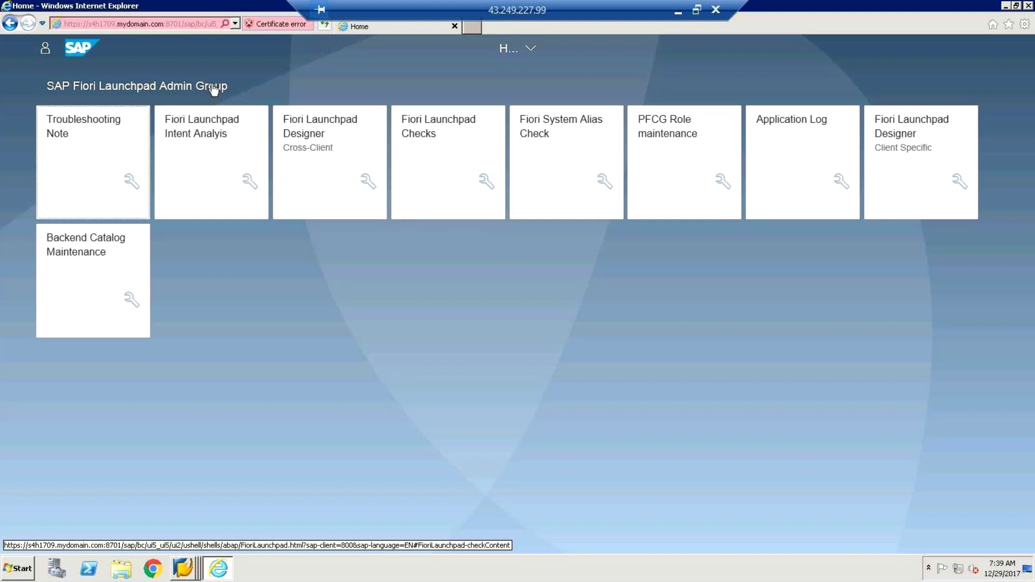
# Step: Open the App Finder from the user panel and browse catalog groups like Account Maintenance and Accounts Payable
pyautogui.click(46, 51)
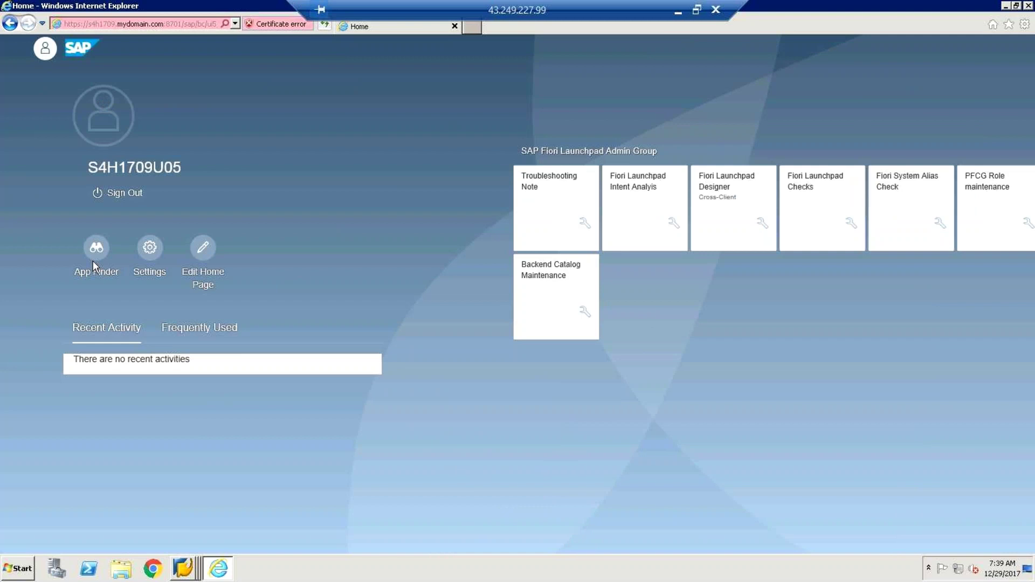
pyautogui.click(94, 250)
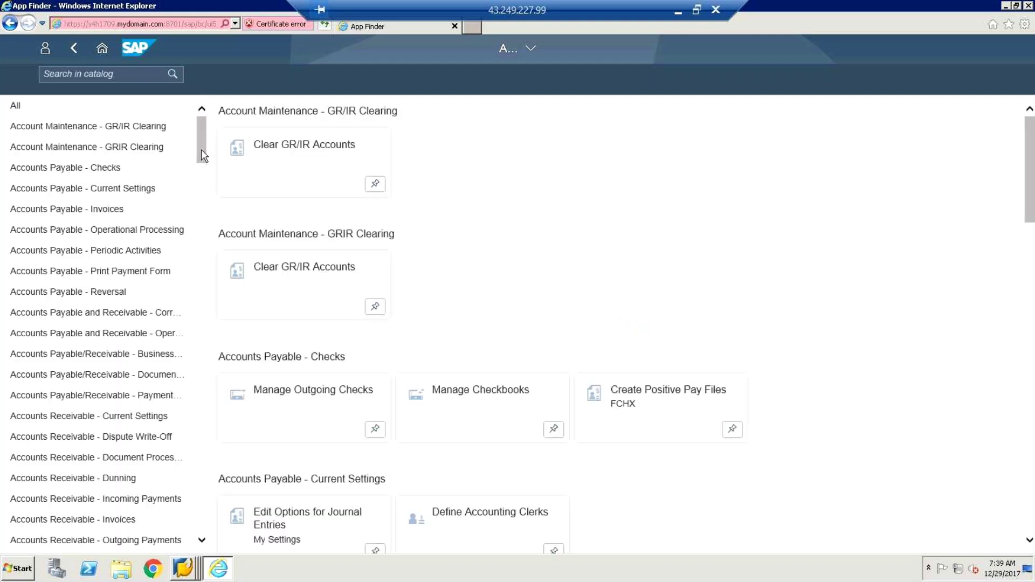
pyautogui.scroll(-5, 200, 188)
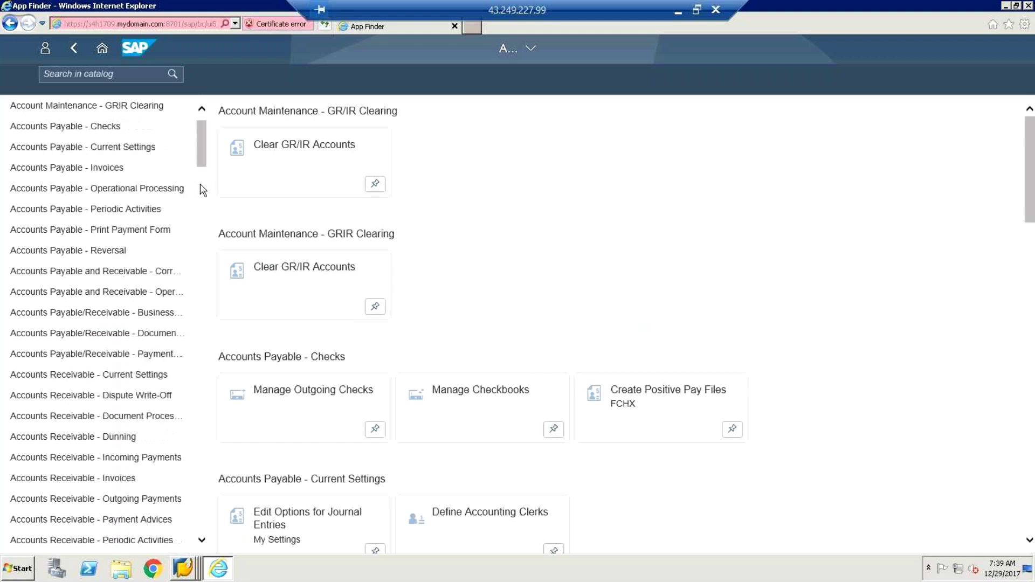
pyautogui.scroll(-10, 202, 210)
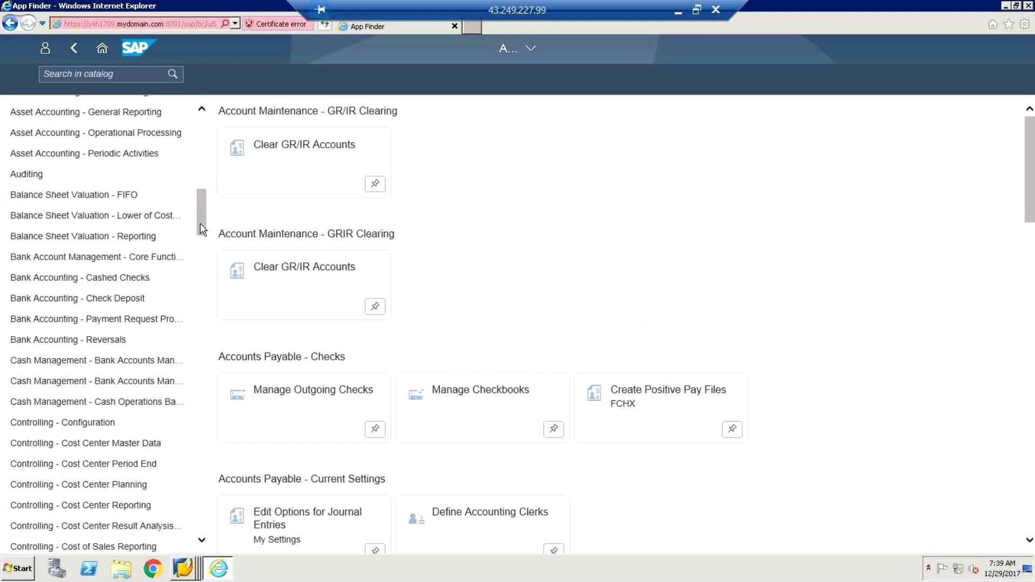
pyautogui.scroll(-8, 199, 260)
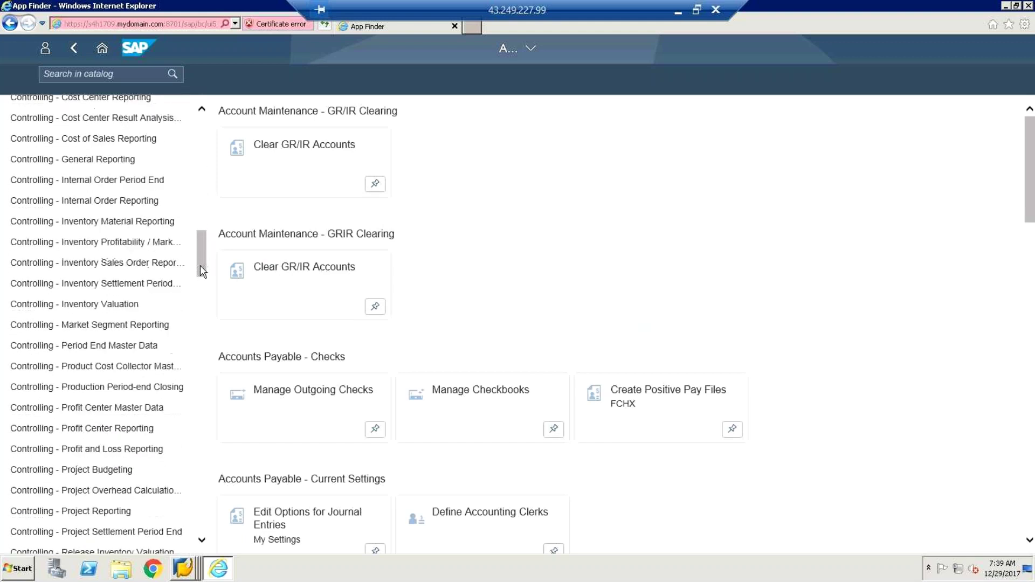
pyautogui.moveTo(200, 281); pyautogui.dragTo(192, 231)
# Step: Search the app catalog for 'bank*' and launch the Manage Banks app, showing Banks (61)
pyautogui.click(94, 76)
pyautogui.write('bank')
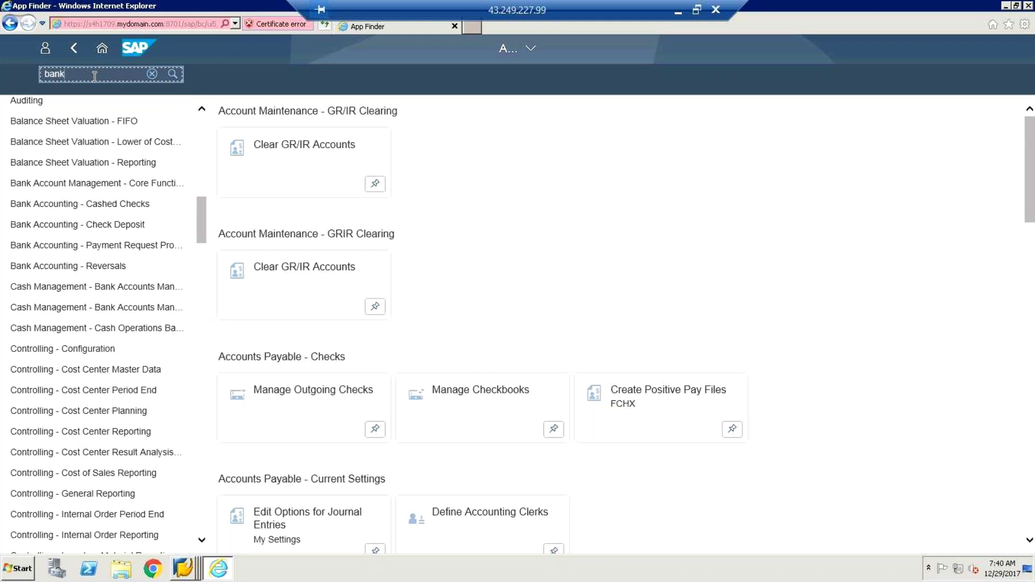
pyautogui.write('*')
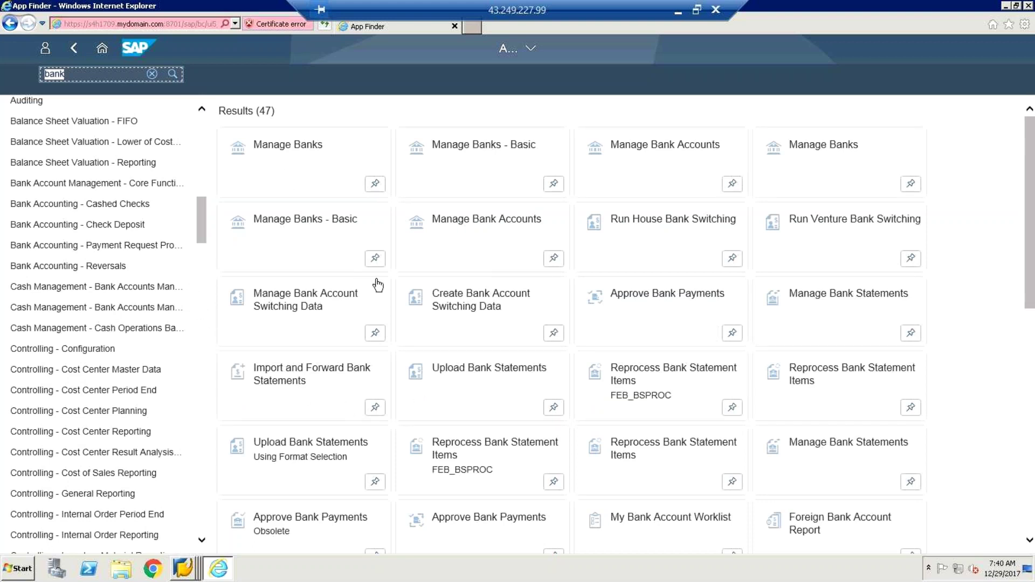
pyautogui.click(289, 151)
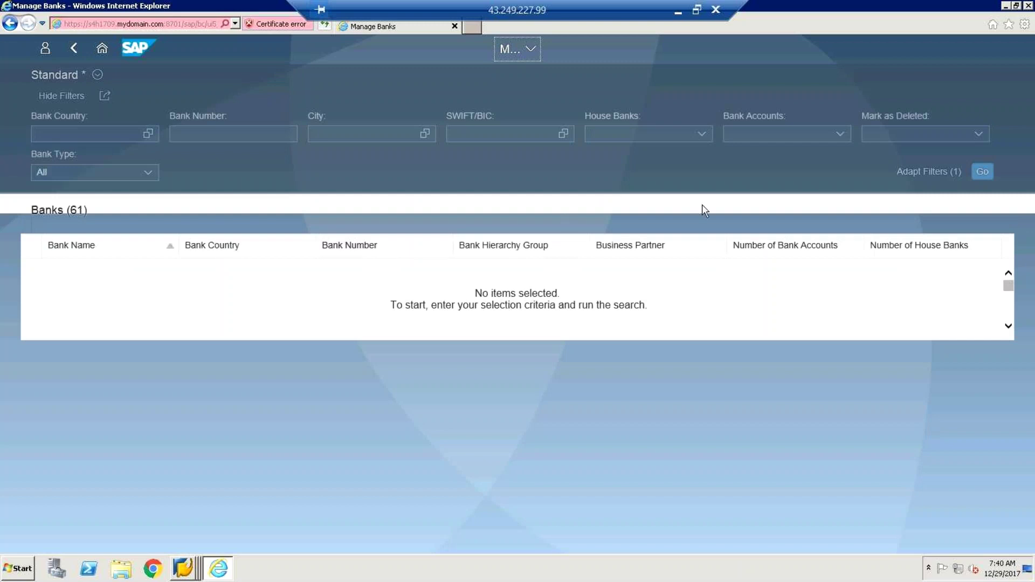
pyautogui.click(980, 172)
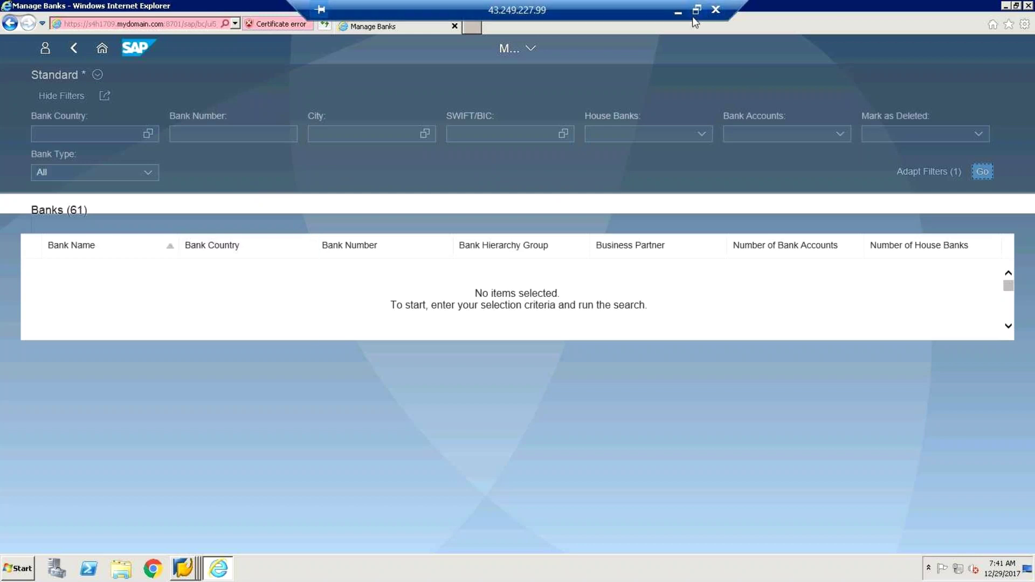
# Step: Return to the SAP session and open Define Settings for Bank Account Master Data, listing 10 account types
pyautogui.hotkey('alt', 'Tab')
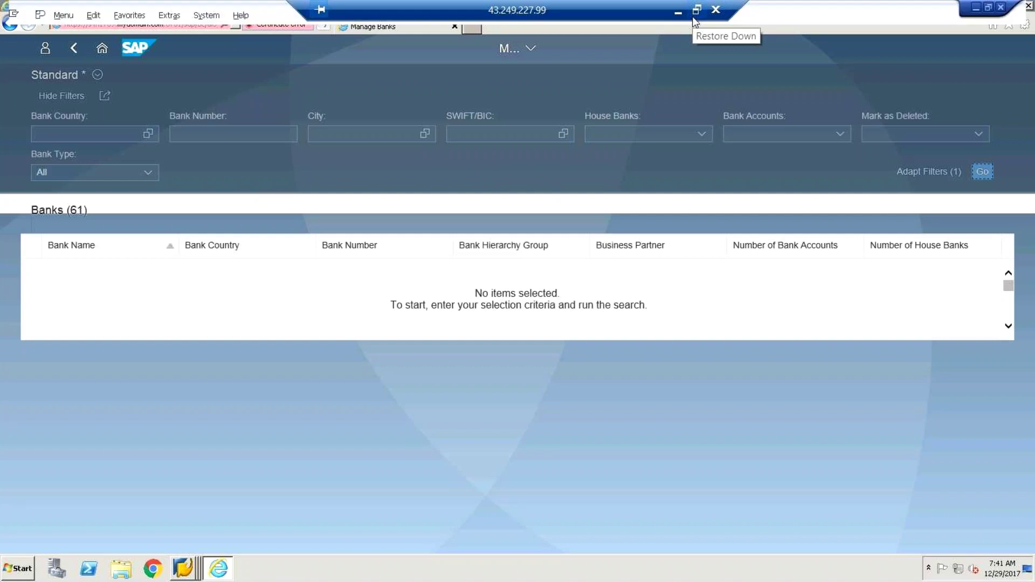
pyautogui.hotkey('alt', 'Tab')
pyautogui.hotkey('alt', 'Tab')
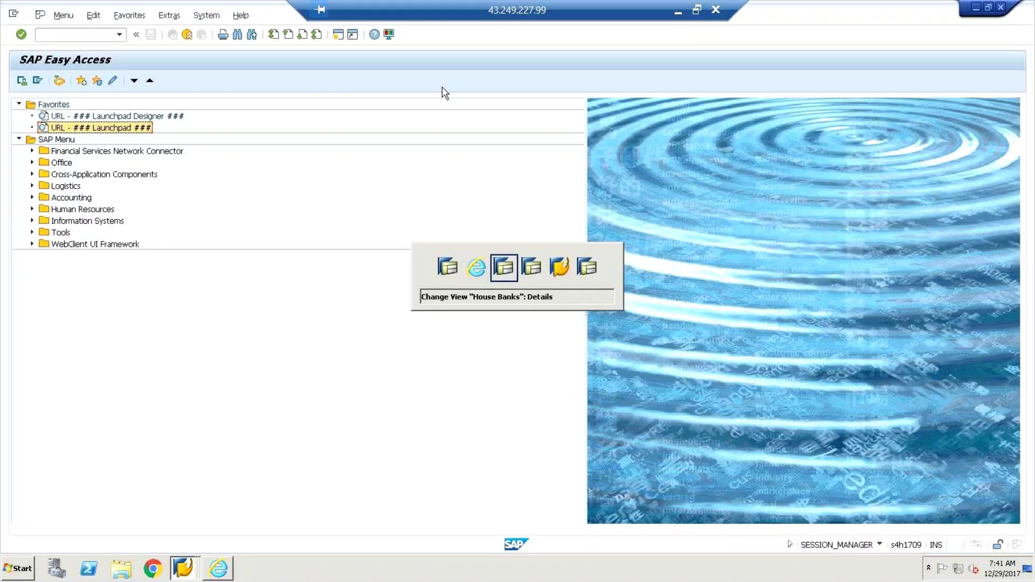
pyautogui.hotkey('alt', 'Tab')
pyautogui.hotkey('alt', 'Tab')
pyautogui.hotkey('alt', 'Tab')
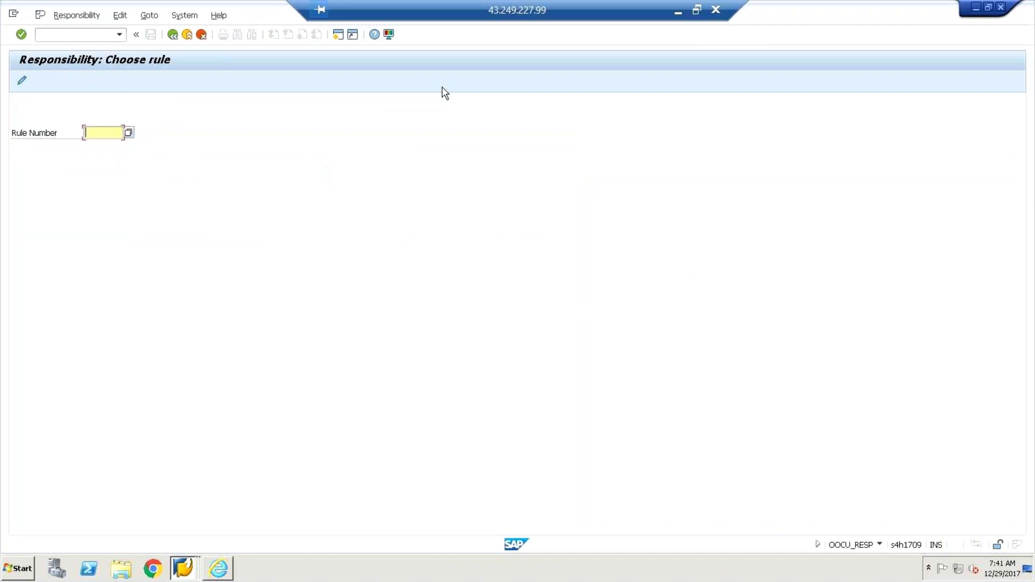
pyautogui.click(77, 16)
pyautogui.click(173, 35)
pyautogui.click(174, 35)
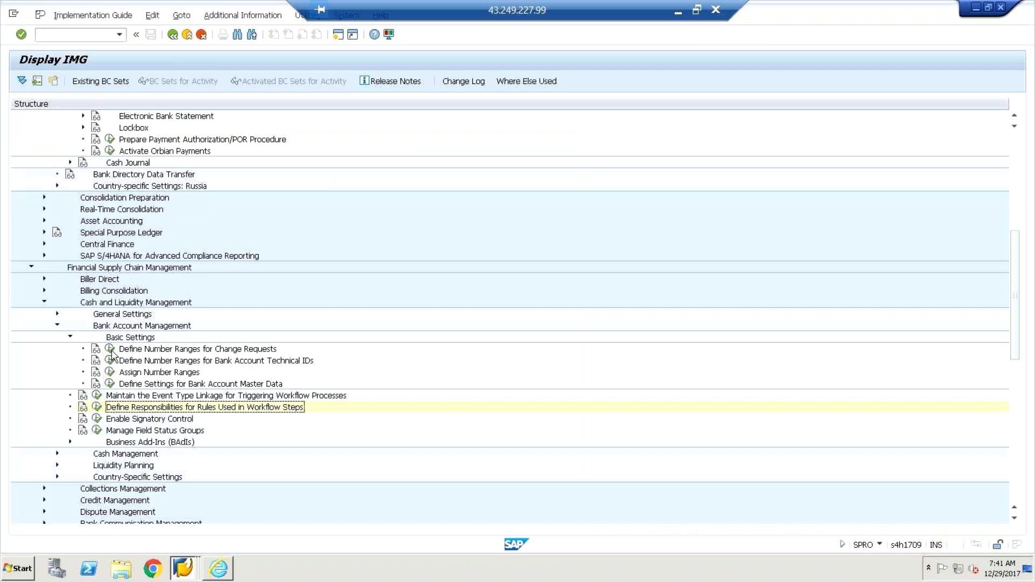
pyautogui.click(110, 384)
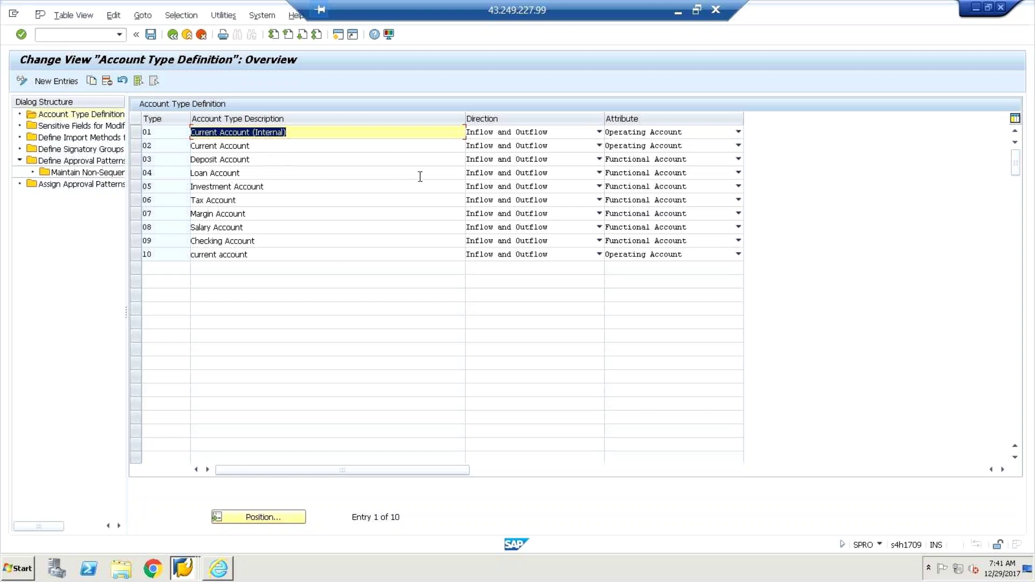
pyautogui.click(599, 133)
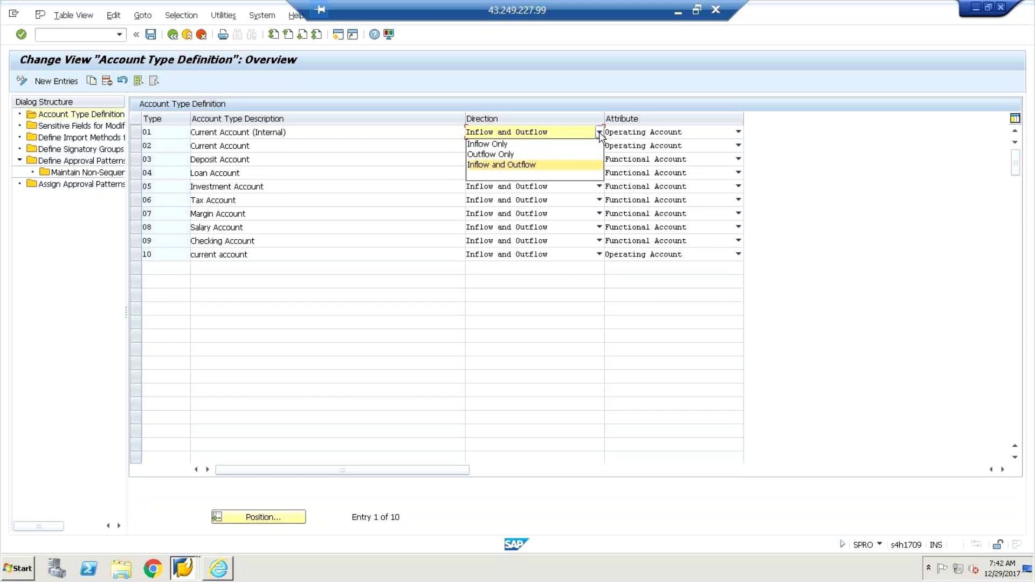
pyautogui.click(533, 165)
pyautogui.click(533, 171)
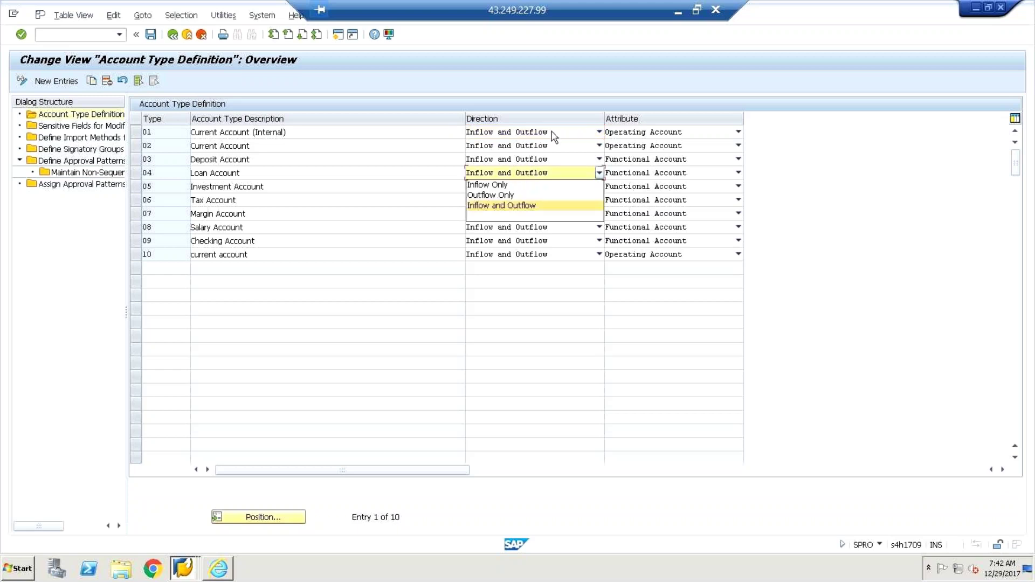
pyautogui.click(601, 133)
pyautogui.click(601, 133)
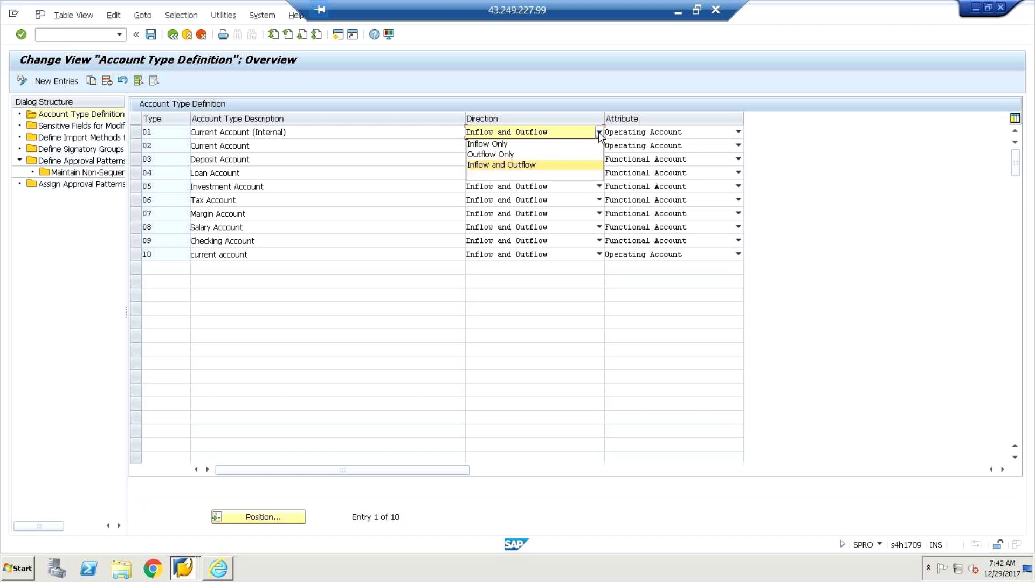
pyautogui.click(601, 133)
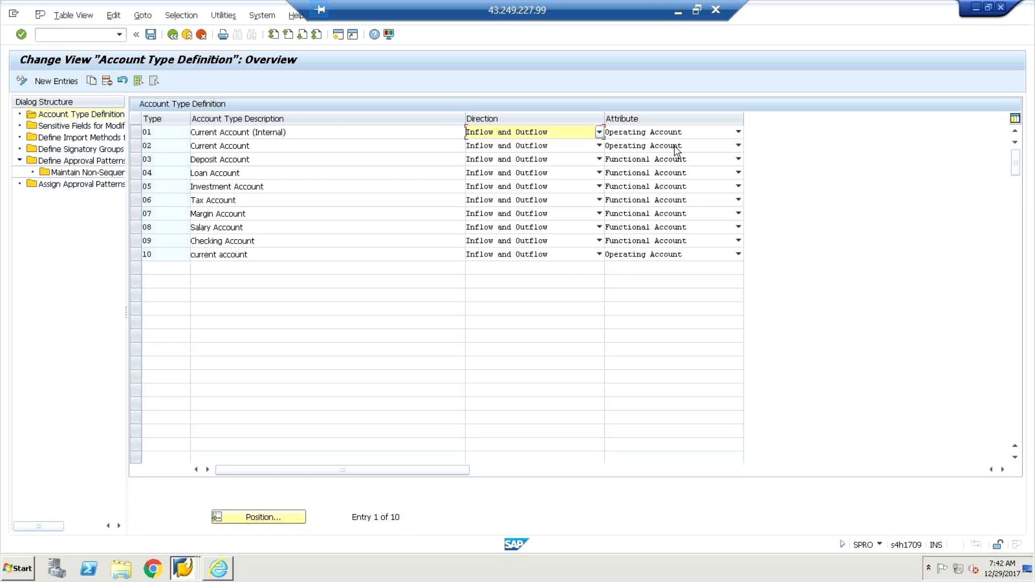
pyautogui.click(738, 132)
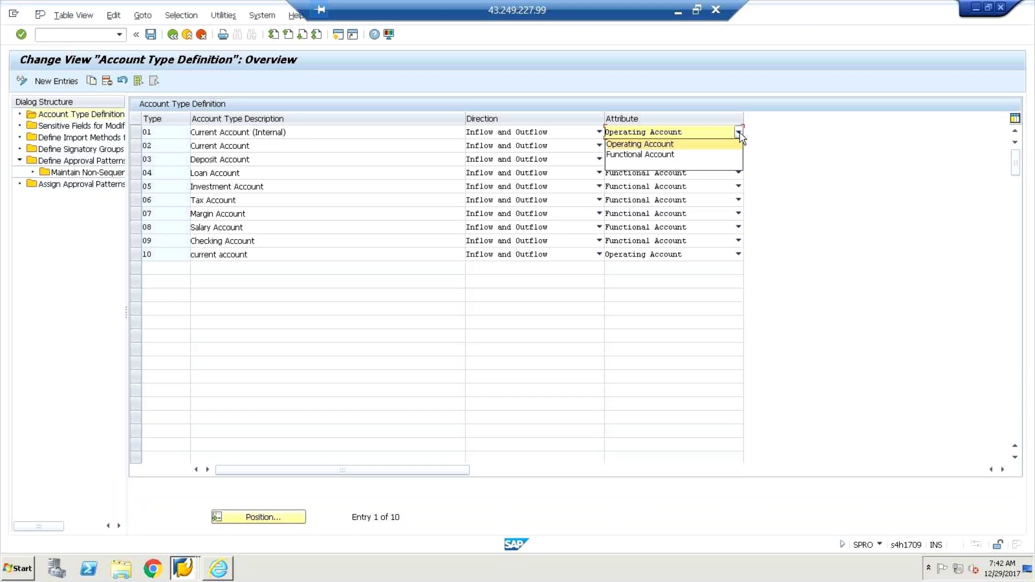
pyautogui.click(738, 141)
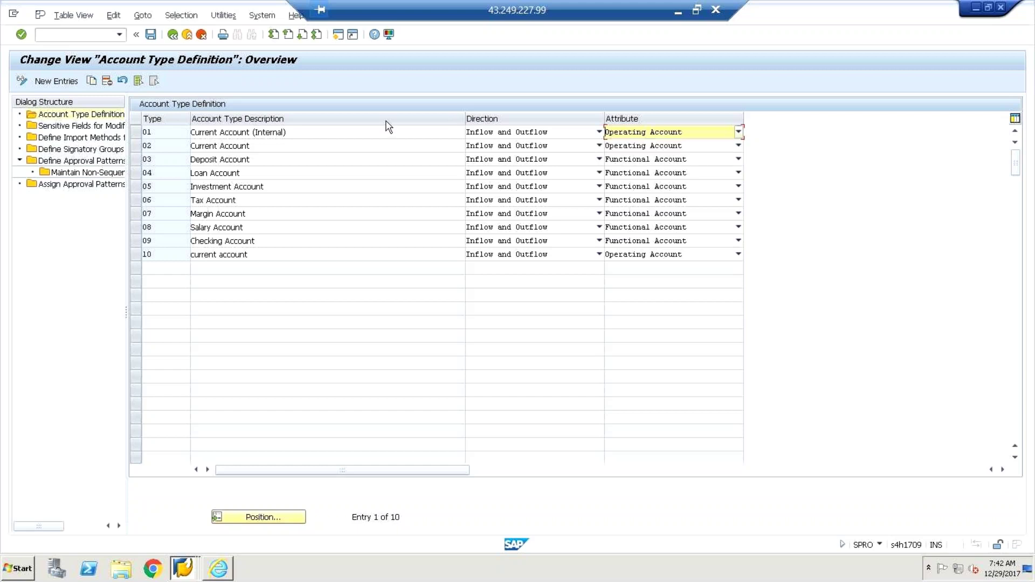
pyautogui.click(96, 128)
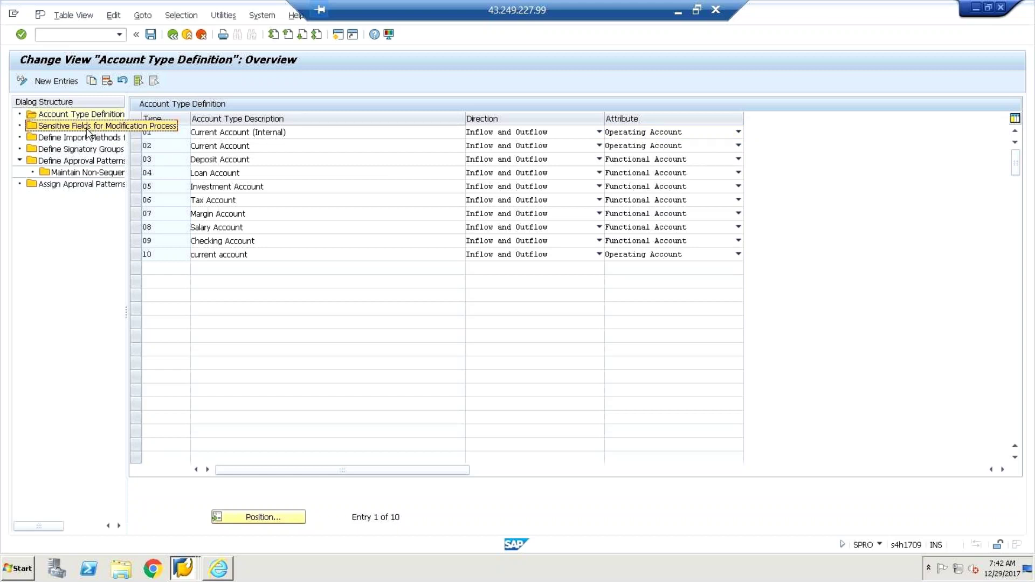
# Step: View Sensitive Fields for Modification Process, then Define Import Methods for Bank Statements with method IMP
pyautogui.doubleClick(92, 127)
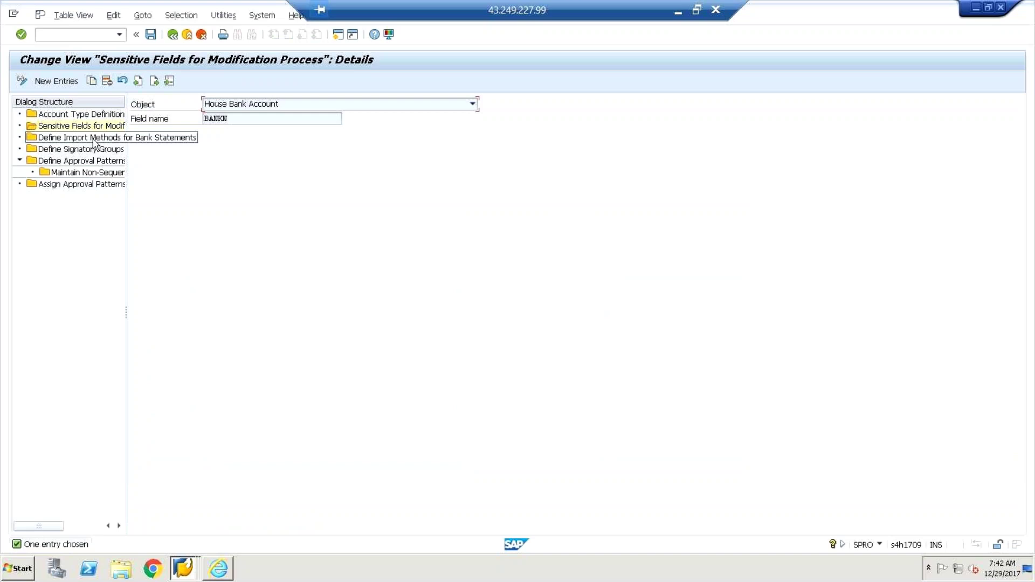
pyautogui.doubleClick(98, 139)
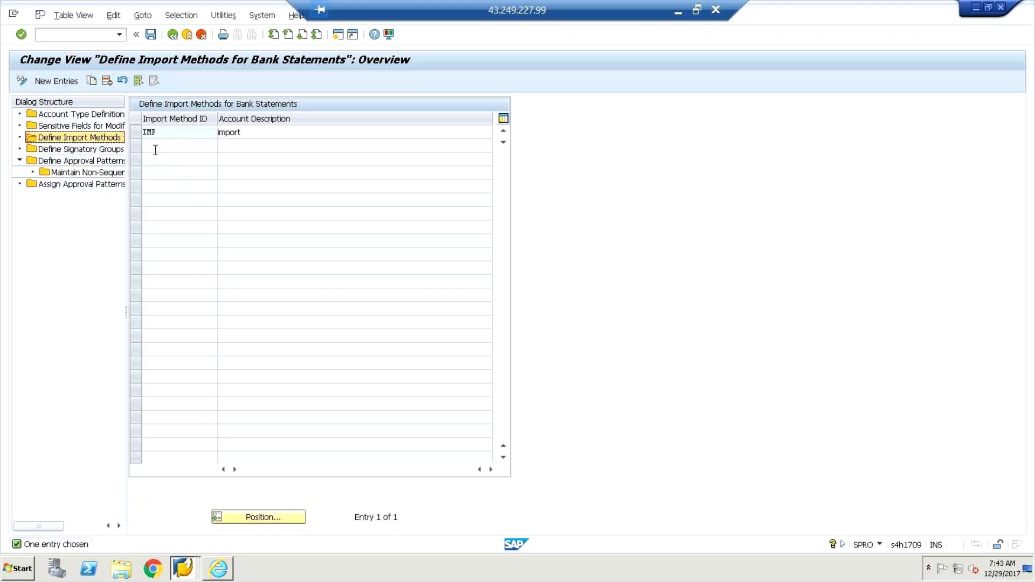
# Step: Display Define Signatory Groups, which holds the single group FIN, financials
pyautogui.doubleClick(115, 156)
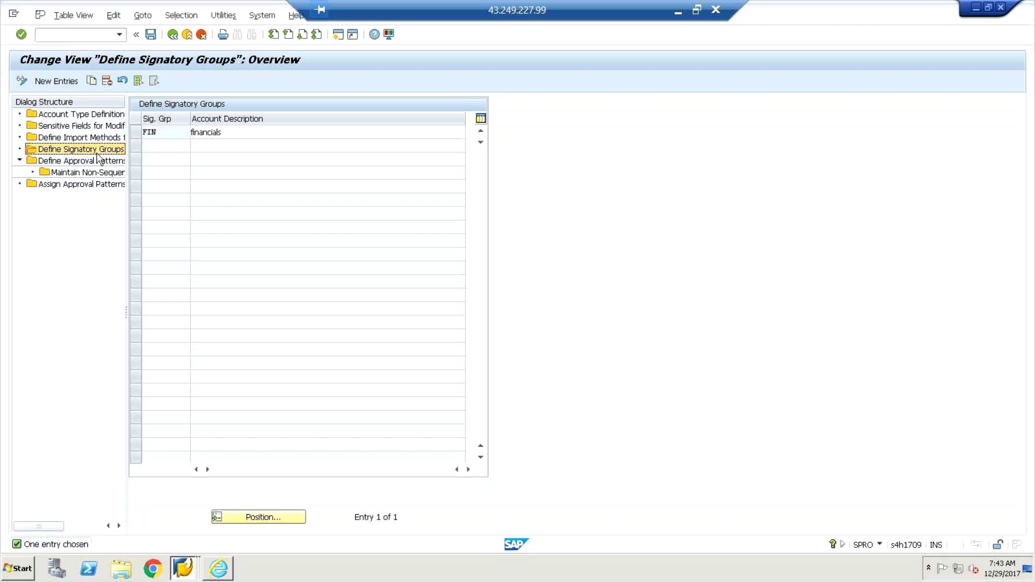
pyautogui.click(97, 153)
# Step: Start a new SAP session and launch the SAP Business Workplace
pyautogui.click(338, 35)
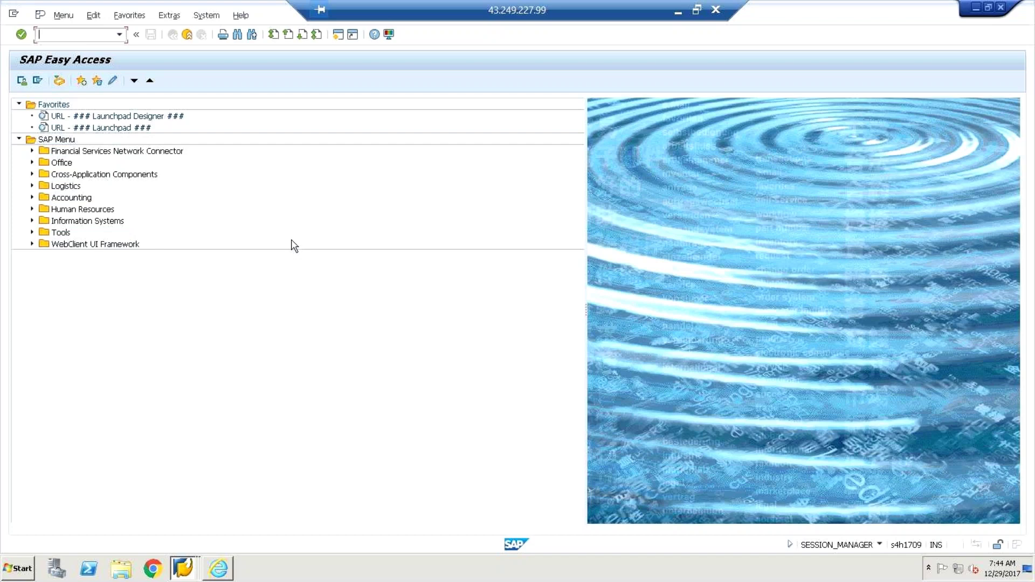
pyautogui.click(65, 79)
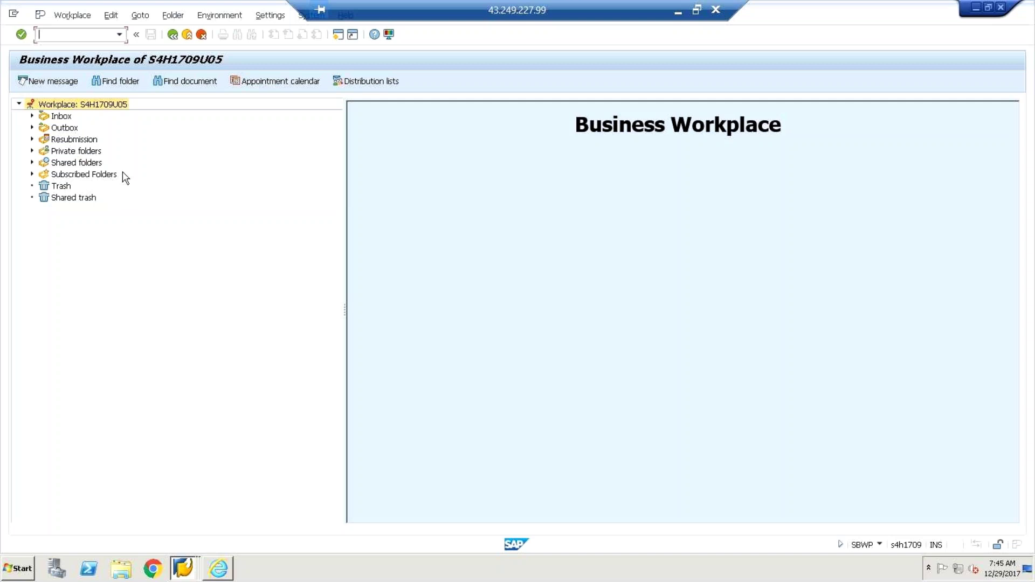
# Step: Check the Inbox's Workflow folder (0 items), then return to the Define Signatory Groups session
pyautogui.click(31, 117)
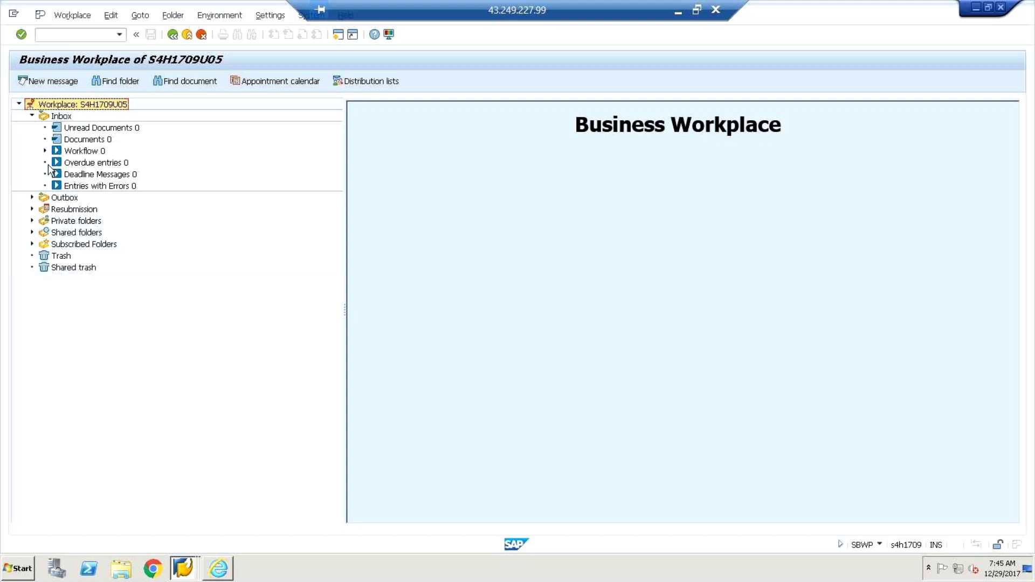
pyautogui.click(76, 152)
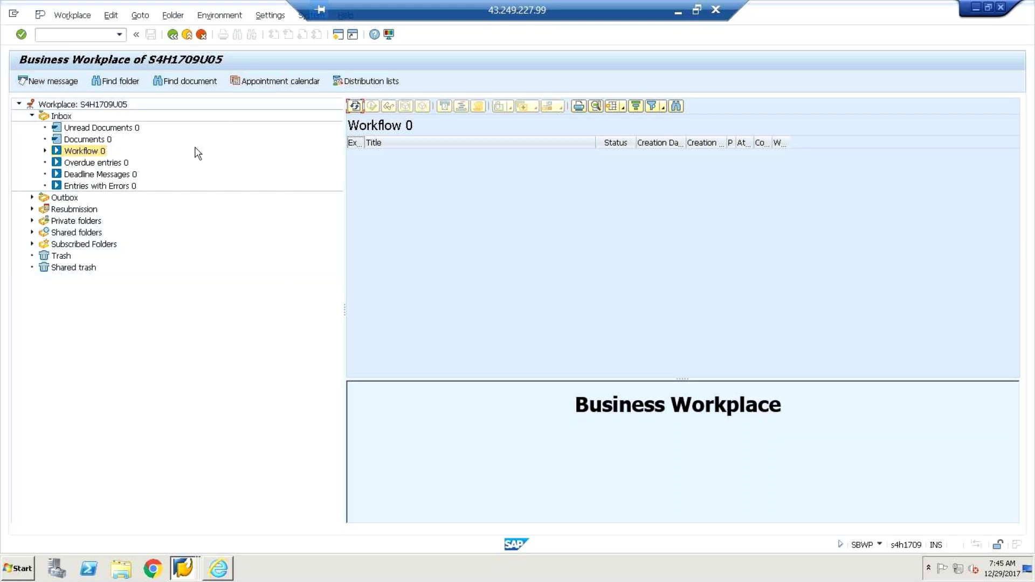
pyautogui.click(172, 35)
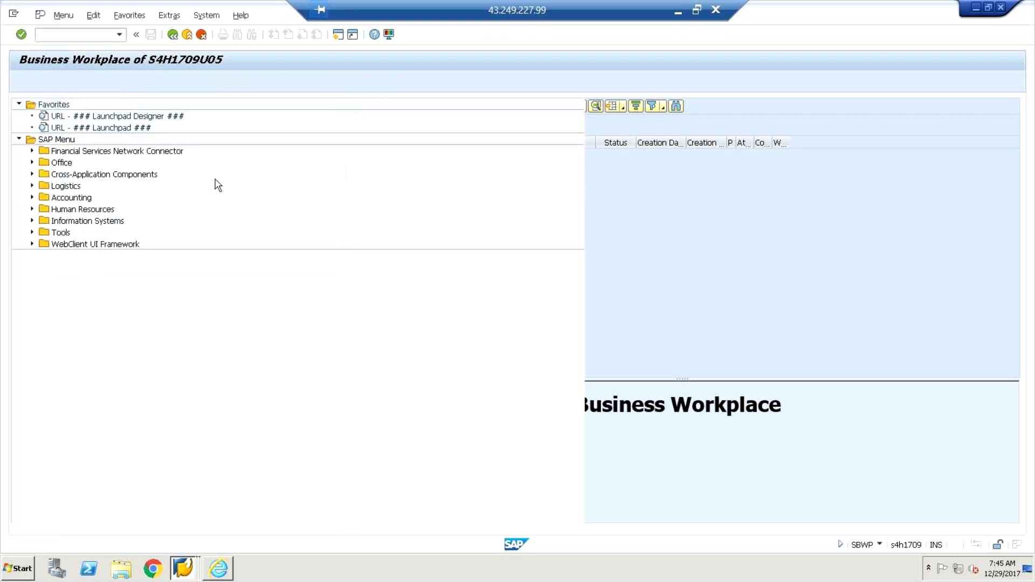
pyautogui.hotkey('alt', 'Tab')
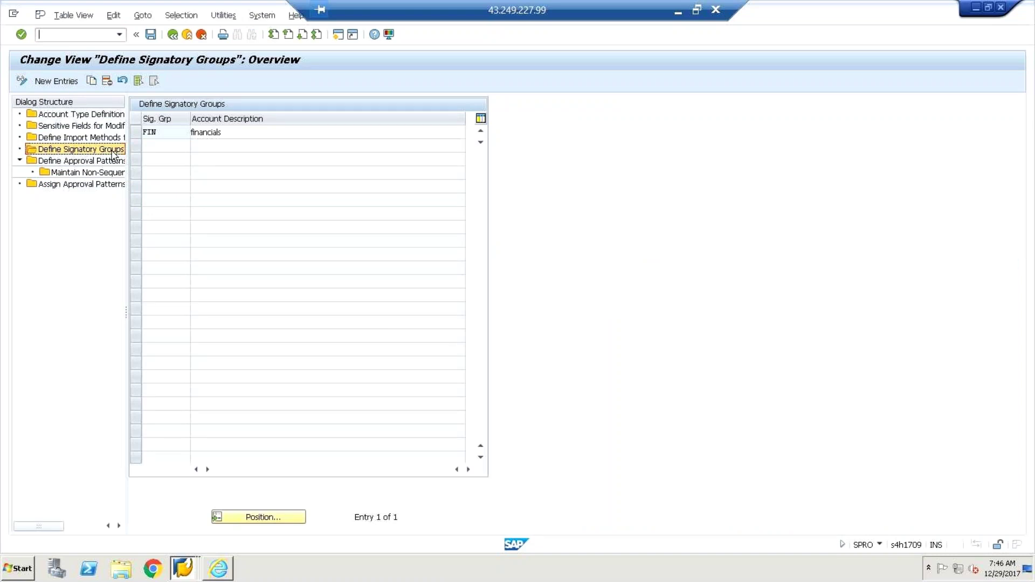
# Step: Select Define Approval Patterns, then back out to the Display IMG tree under Bank Account Management
pyautogui.click(102, 162)
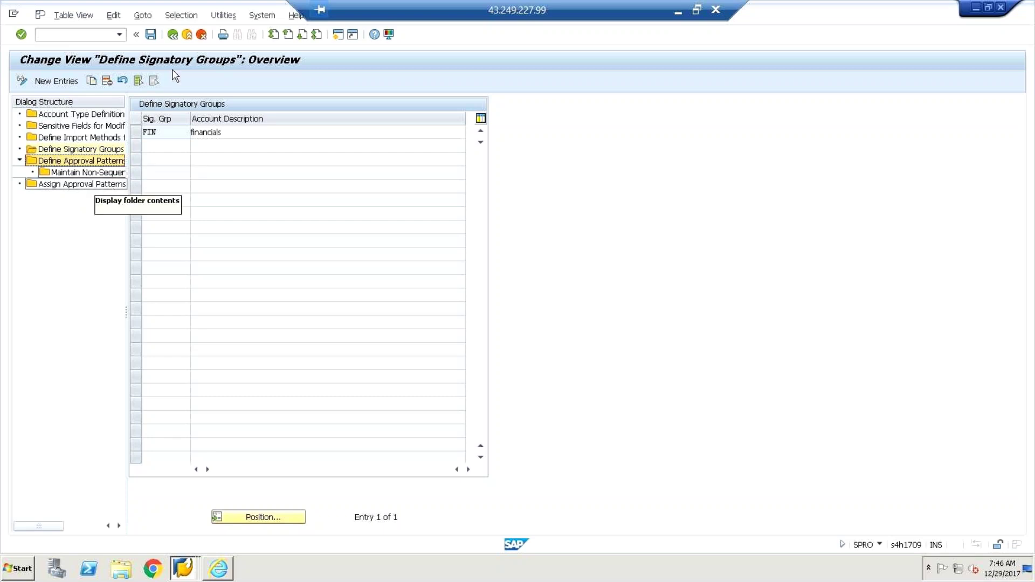
pyautogui.click(172, 35)
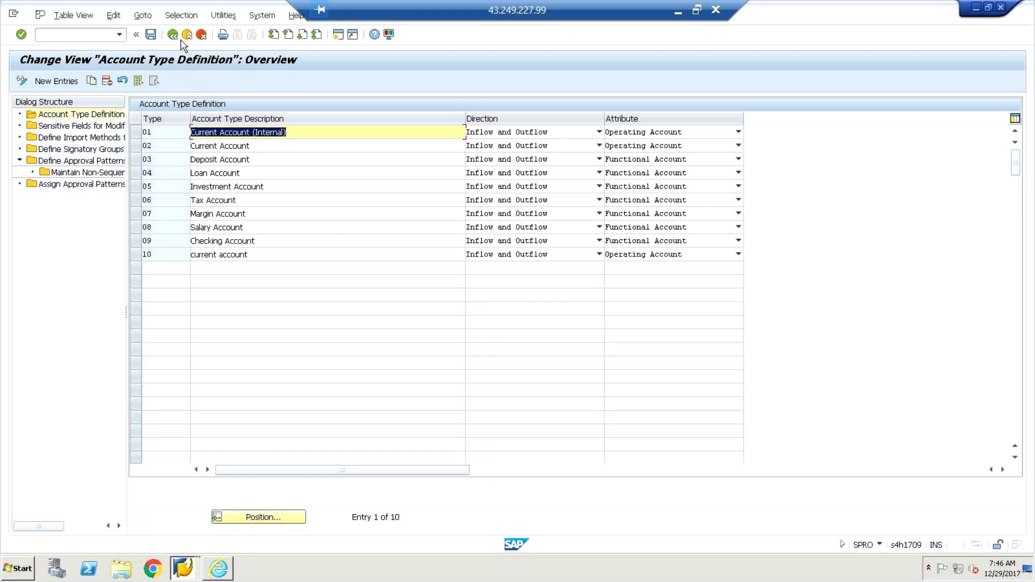
pyautogui.click(173, 35)
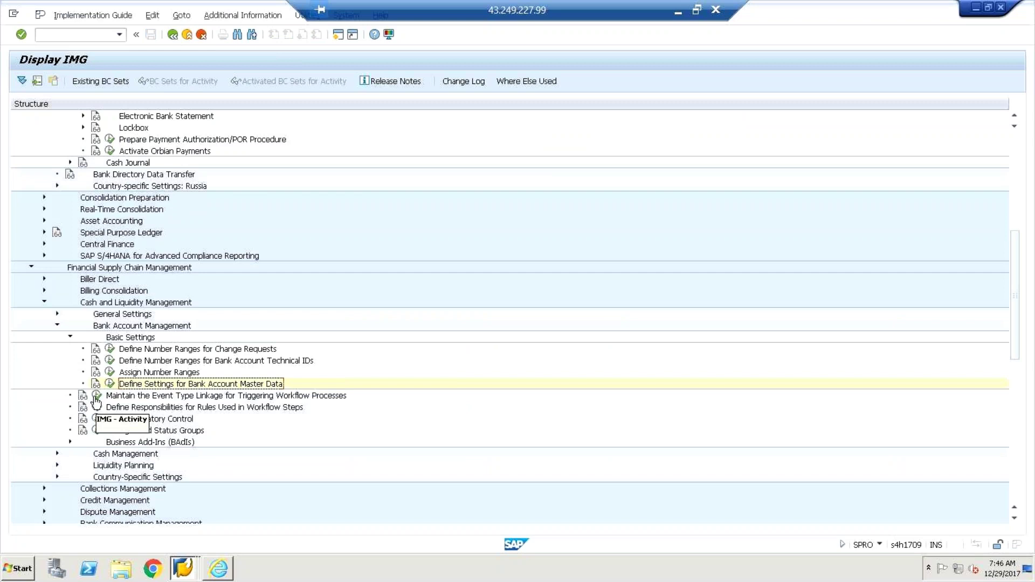
# Step: Open the workflow Event Type Linkages and page down through its 648 entries
pyautogui.click(96, 396)
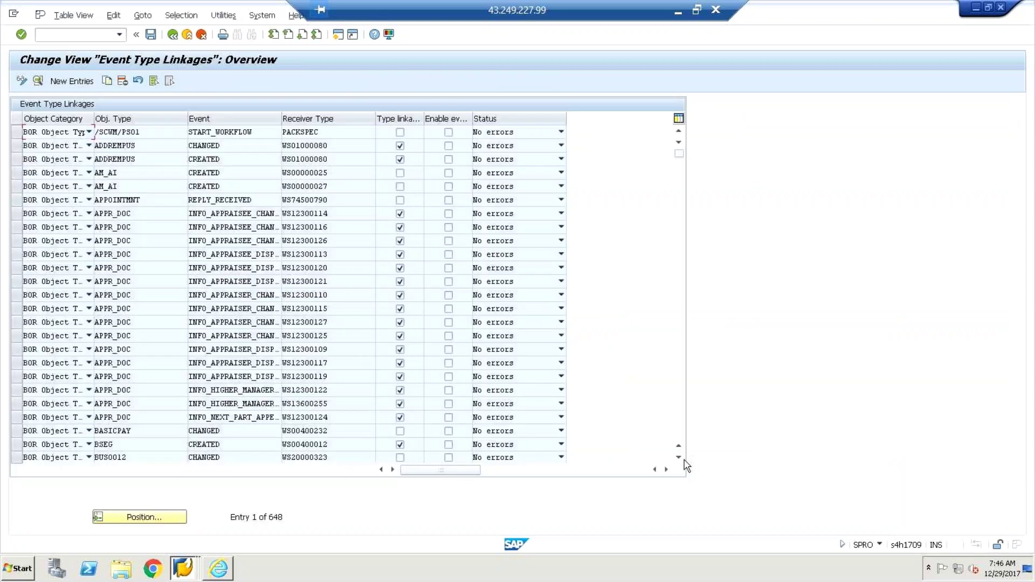
pyautogui.click(679, 458)
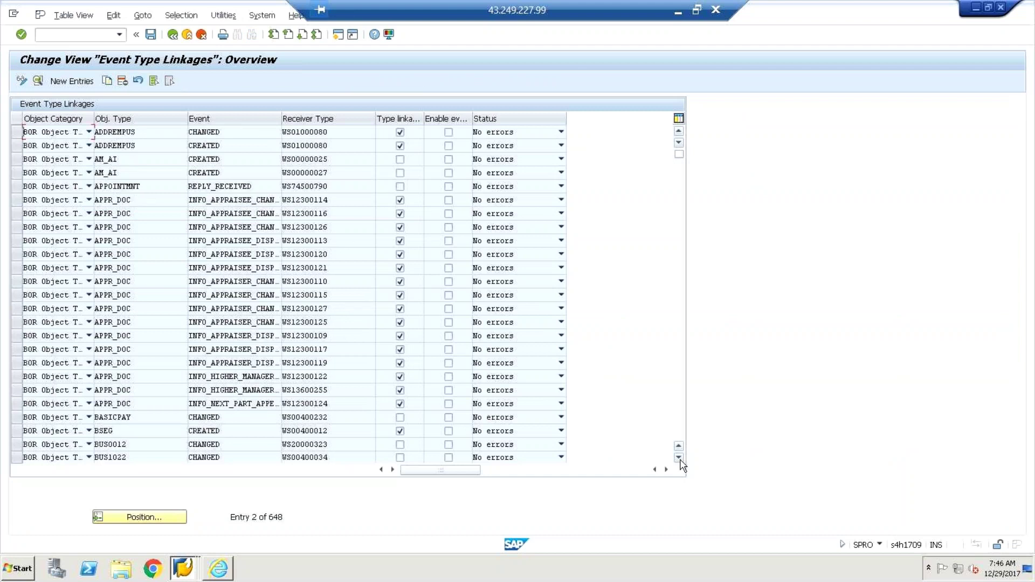
pyautogui.click(679, 458)
pyautogui.click(679, 458)
pyautogui.click(679, 459)
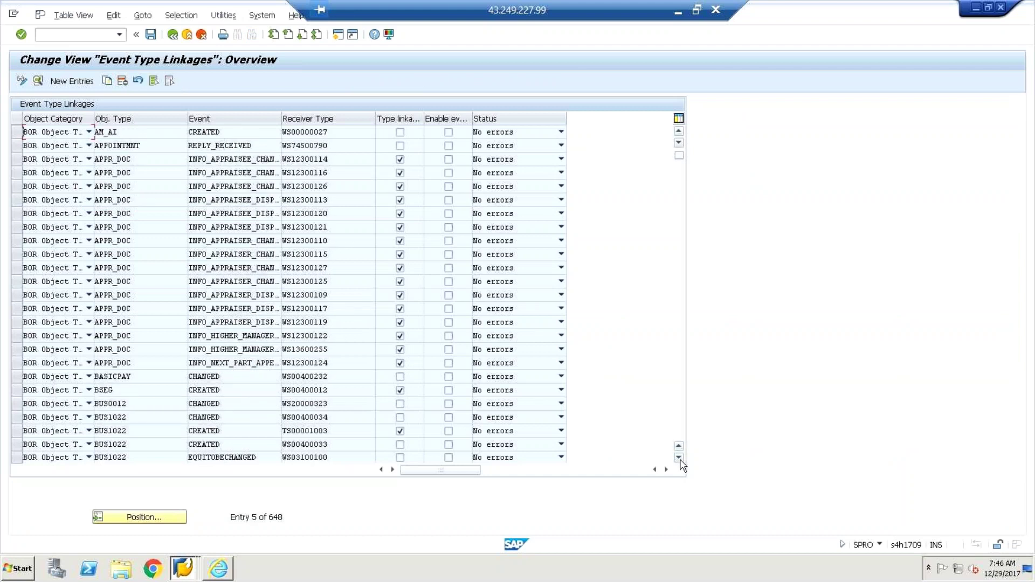
pyautogui.click(680, 459)
pyautogui.click(679, 458)
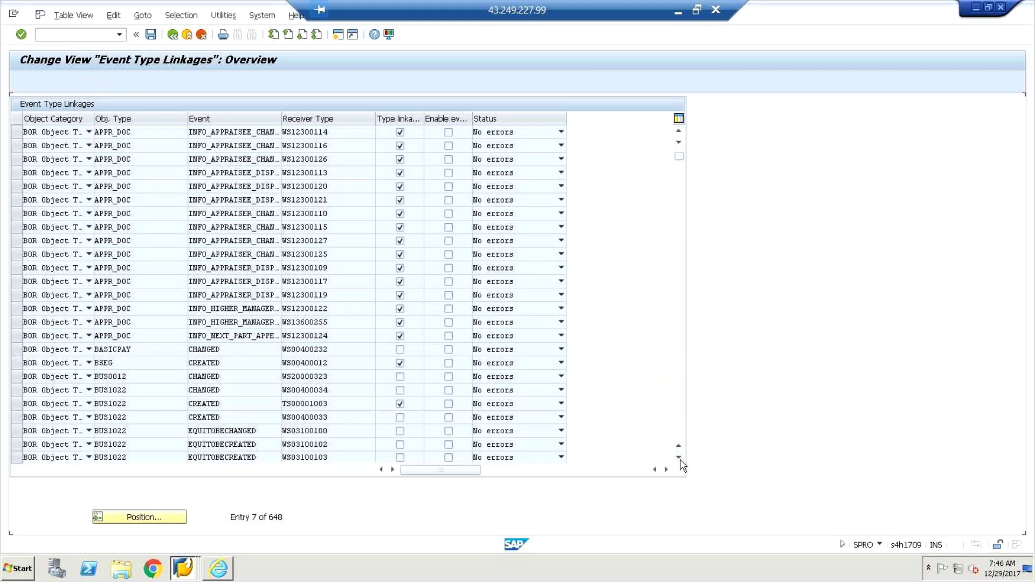
pyautogui.click(679, 458)
pyautogui.click(680, 458)
pyautogui.click(679, 459)
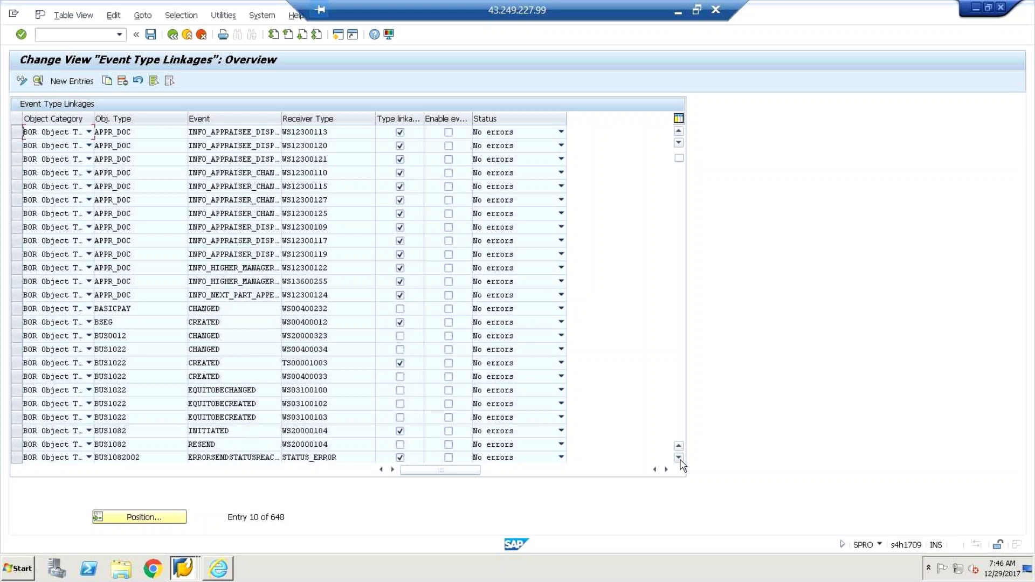
pyautogui.click(680, 459)
pyautogui.click(679, 458)
pyautogui.click(680, 458)
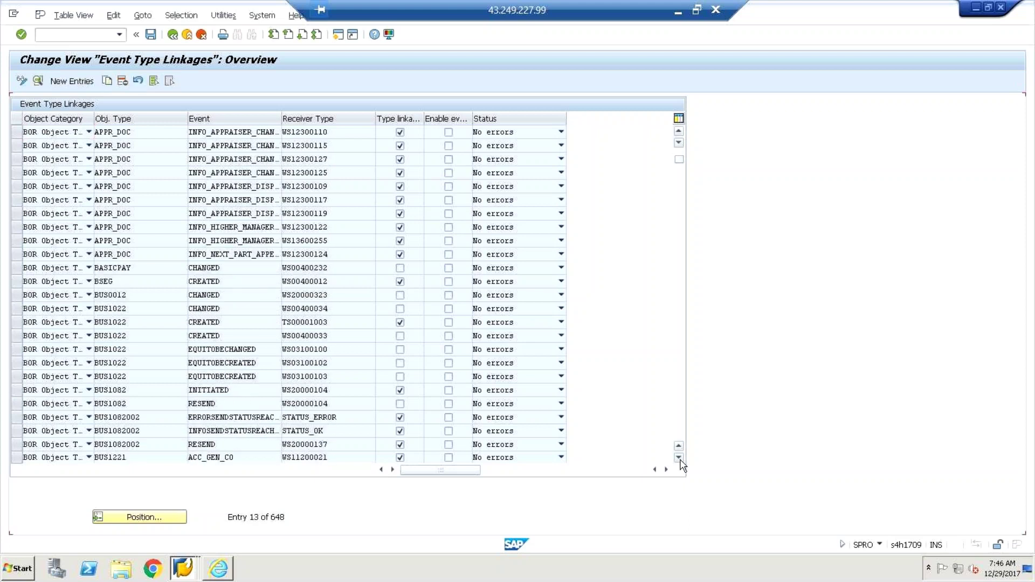
pyautogui.click(680, 458)
pyautogui.click(679, 458)
pyautogui.click(679, 458)
pyautogui.click(679, 458)
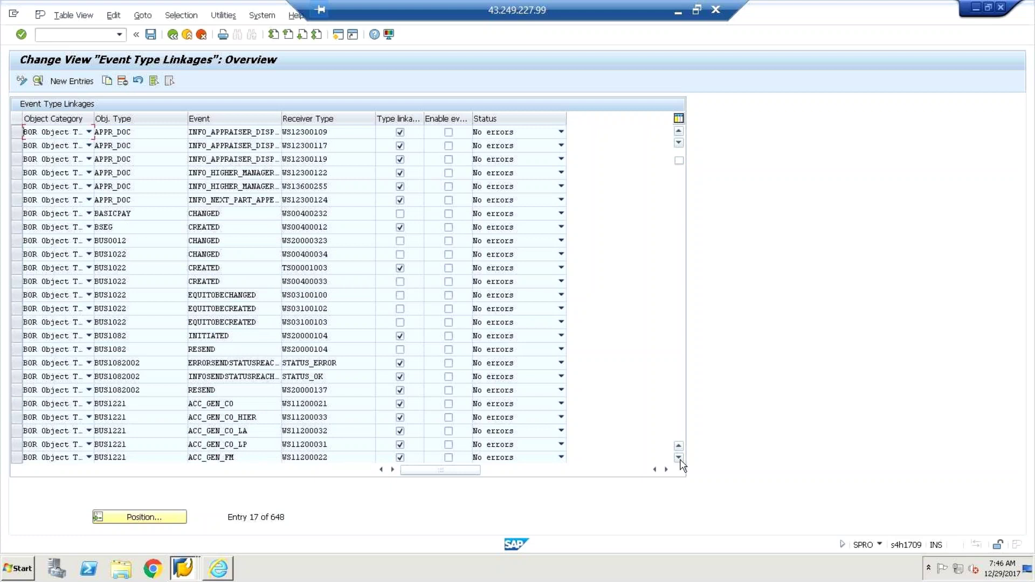
pyautogui.click(679, 458)
pyautogui.click(680, 458)
pyautogui.click(679, 458)
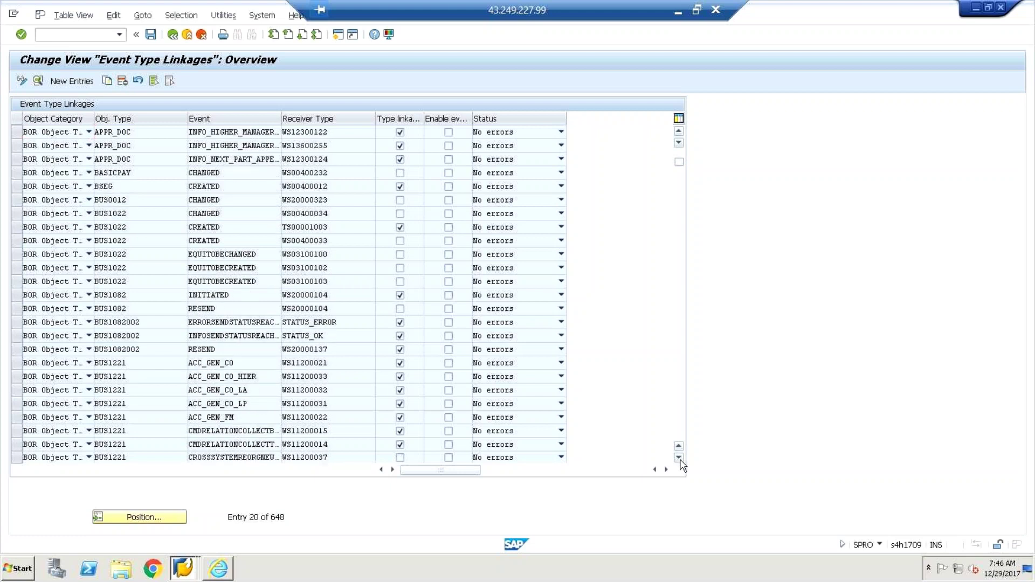
pyautogui.click(679, 458)
pyautogui.click(680, 458)
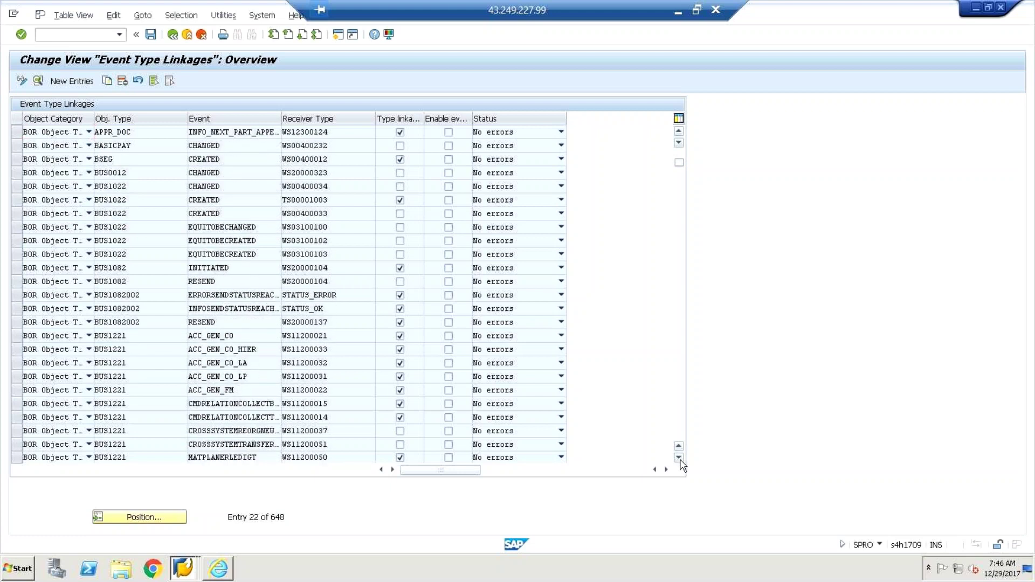
pyautogui.click(679, 459)
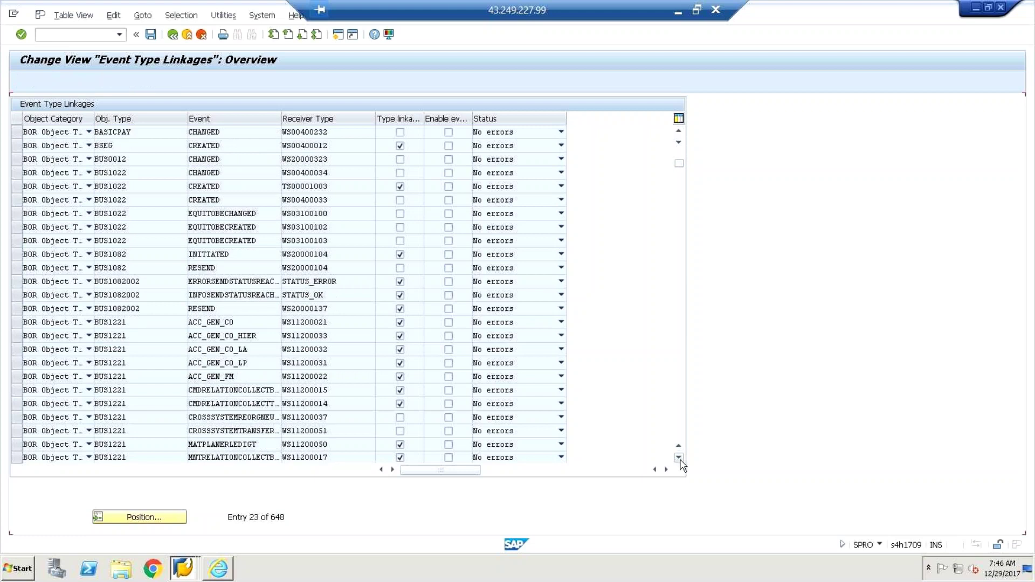
pyautogui.click(679, 458)
pyautogui.click(679, 458)
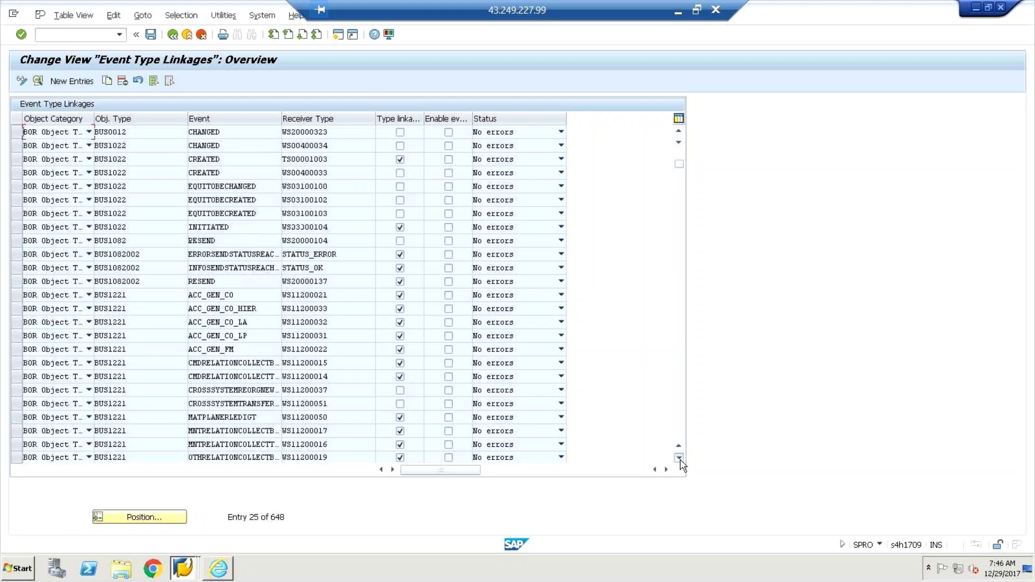
pyautogui.click(679, 458)
pyautogui.click(679, 459)
pyautogui.click(679, 458)
pyautogui.click(679, 459)
pyautogui.click(679, 459)
pyautogui.click(679, 458)
pyautogui.click(680, 458)
pyautogui.click(679, 459)
pyautogui.click(680, 458)
pyautogui.click(680, 458)
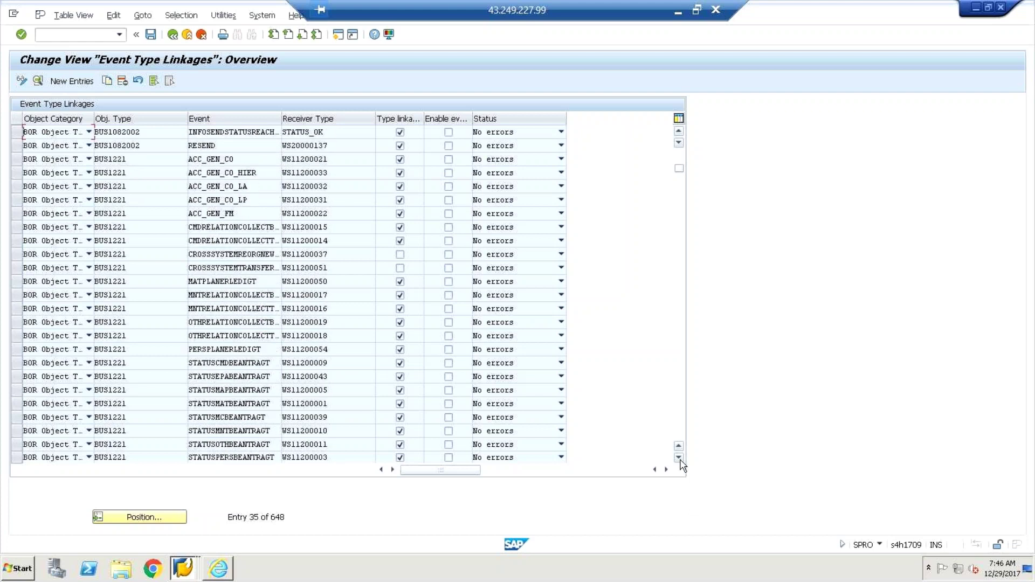
pyautogui.click(679, 459)
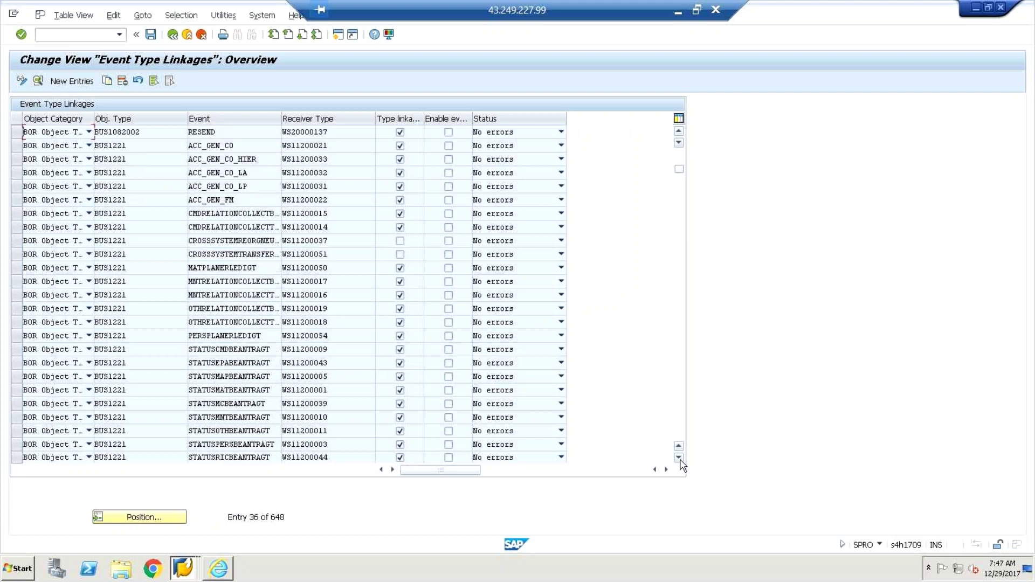
pyautogui.click(679, 458)
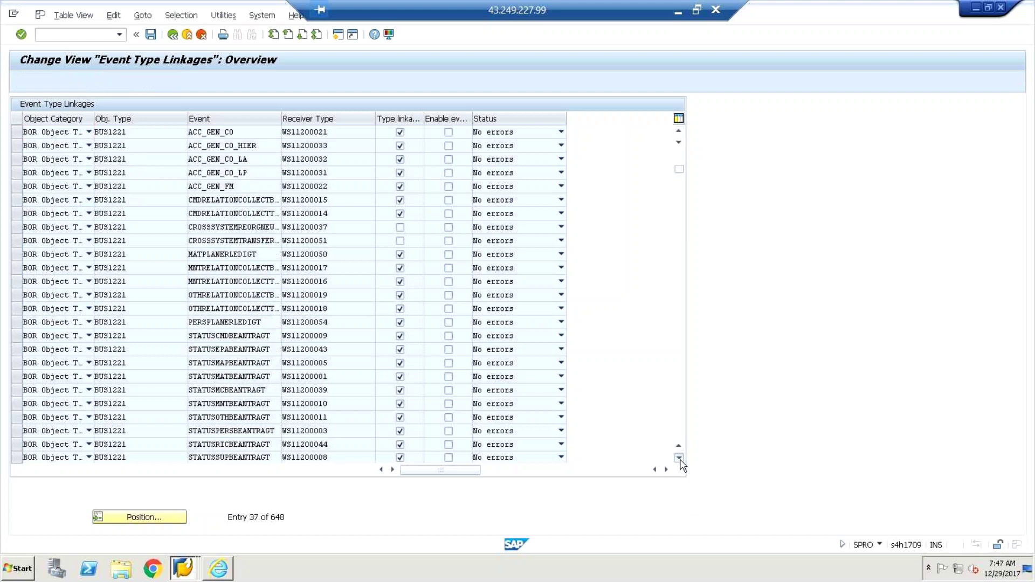
pyautogui.click(679, 458)
# Step: Position the list on the EQUI and FCLM_CR entries, including FCLM_CR CREATED linked to WS74300043
pyautogui.moveTo(679, 172); pyautogui.dragTo(680, 236)
pyautogui.click(676, 131)
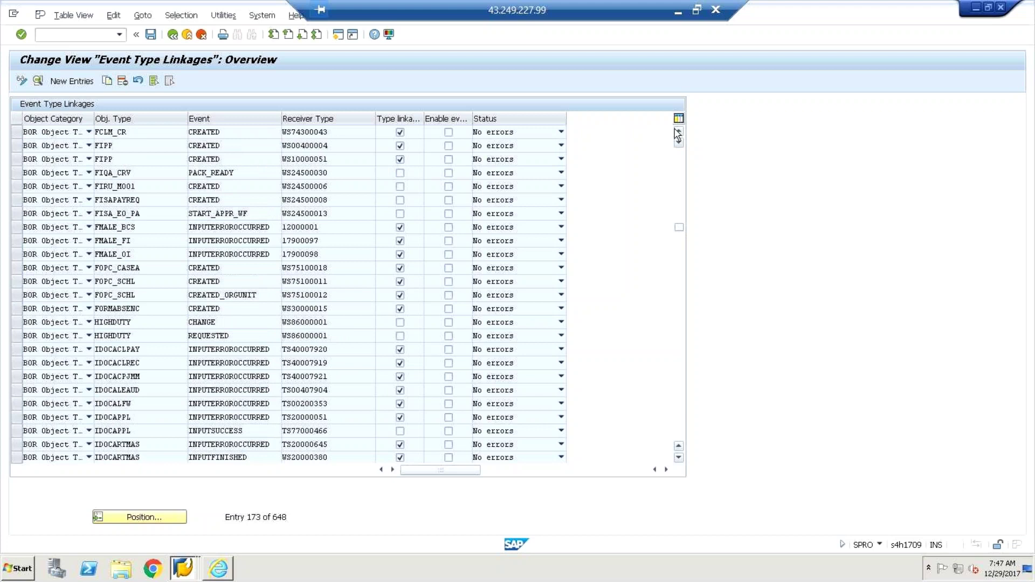
pyautogui.click(677, 132)
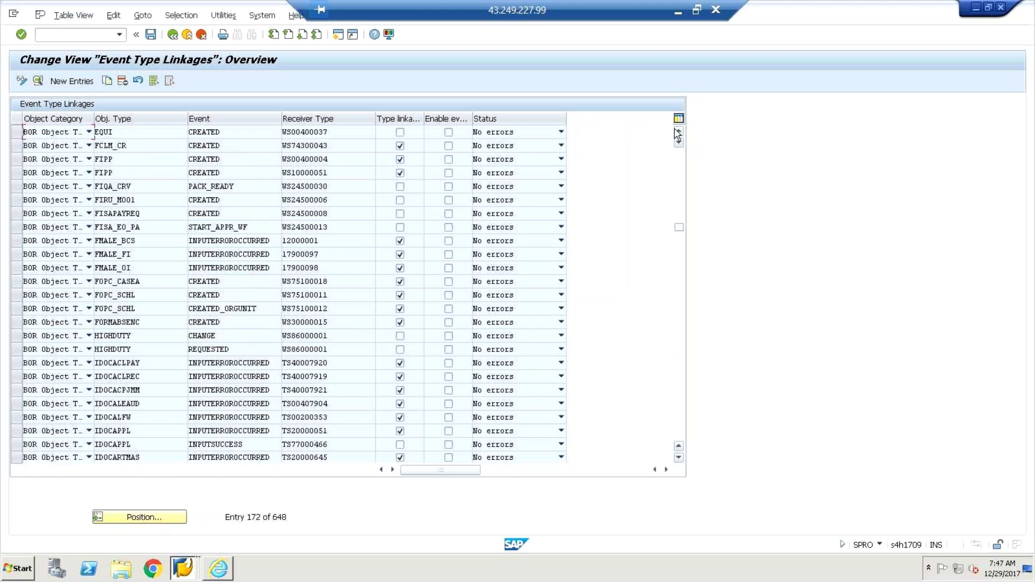
pyautogui.click(677, 132)
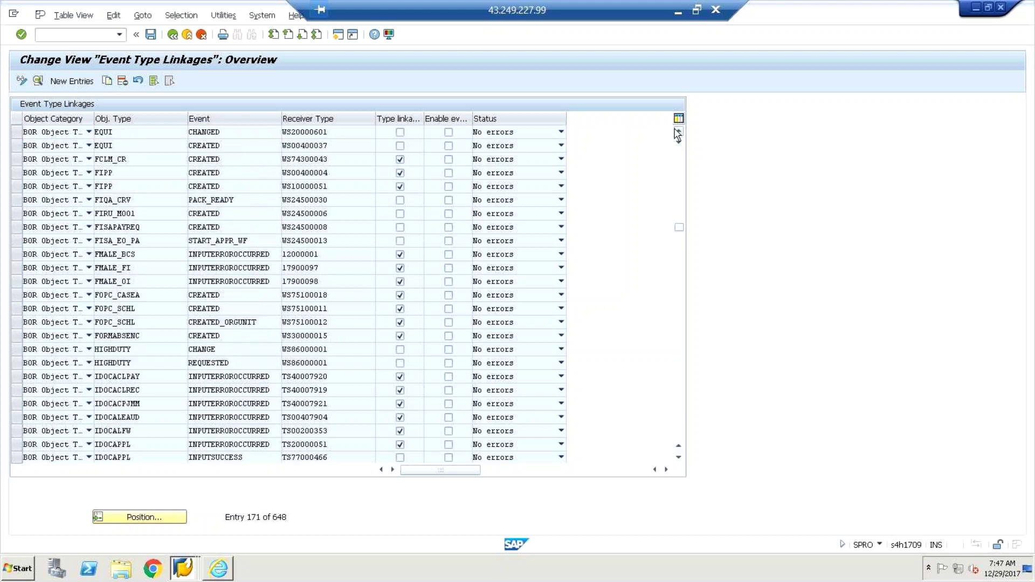
pyautogui.click(678, 132)
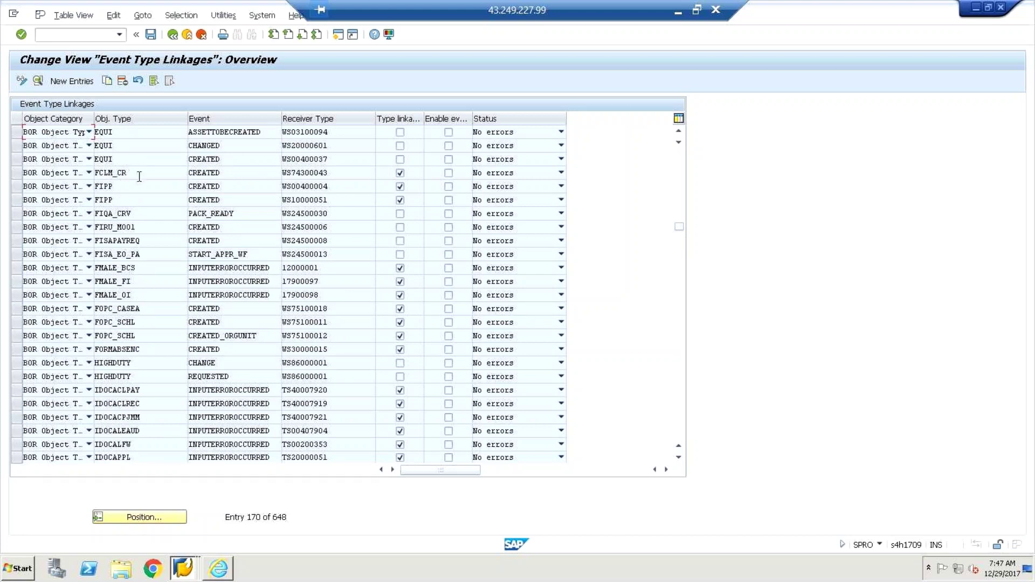
pyautogui.doubleClick(140, 181)
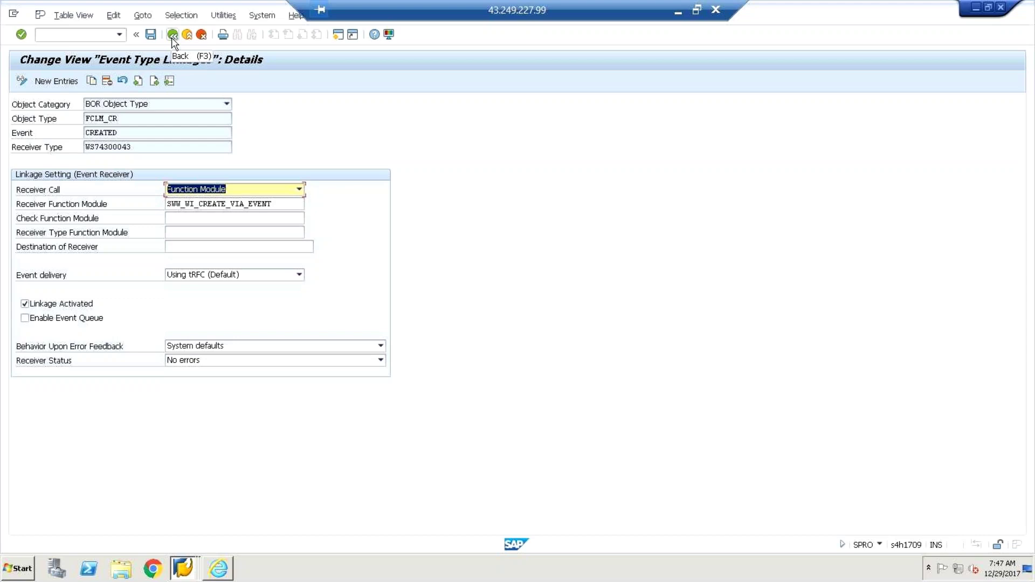
pyautogui.click(173, 37)
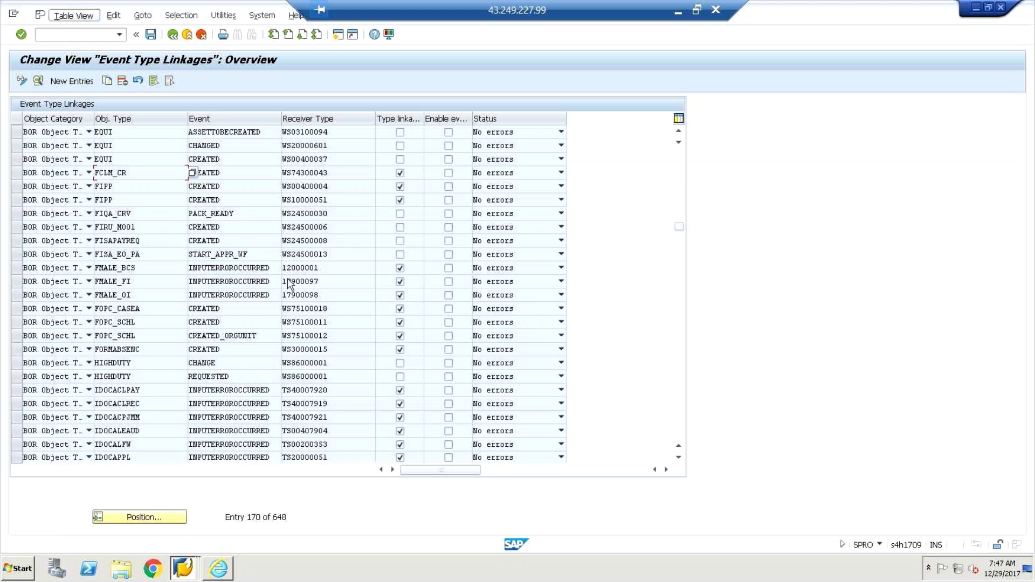
# Step: Select the workflow event type linkage entry in the Display IMG tree after glancing at the Excel BAM notes
pyautogui.click(73, 15)
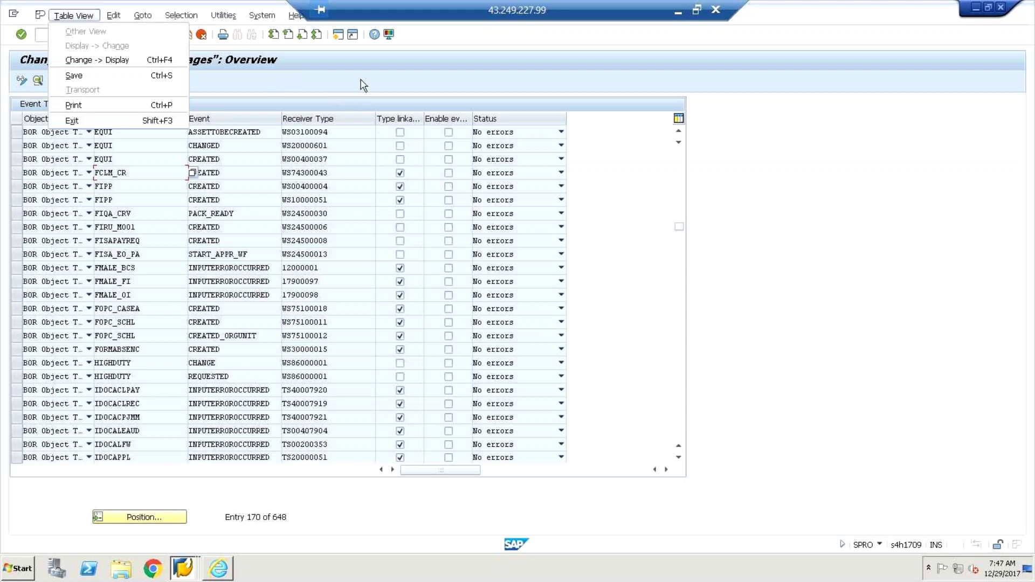
pyautogui.click(193, 46)
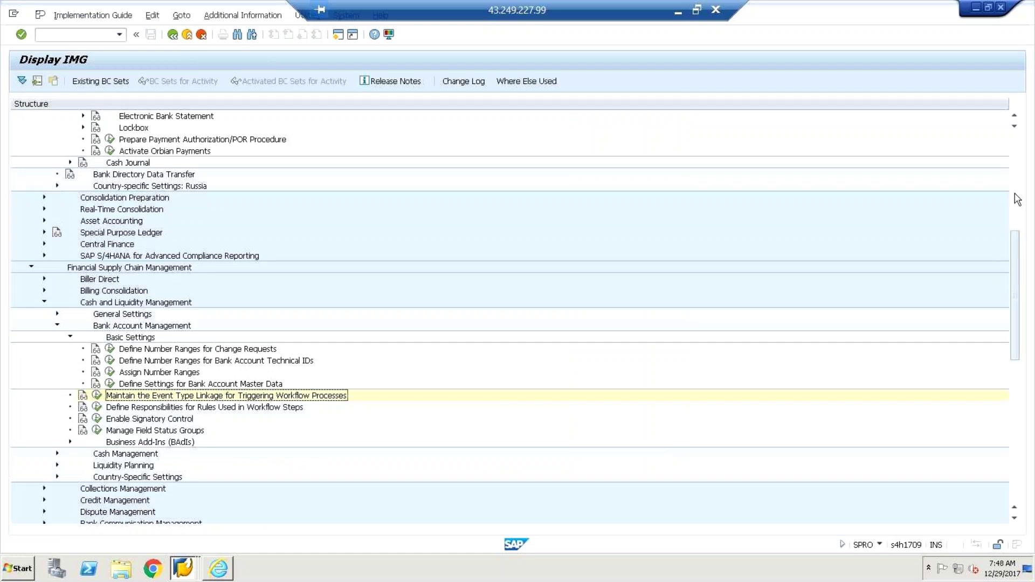
pyautogui.click(1018, 162)
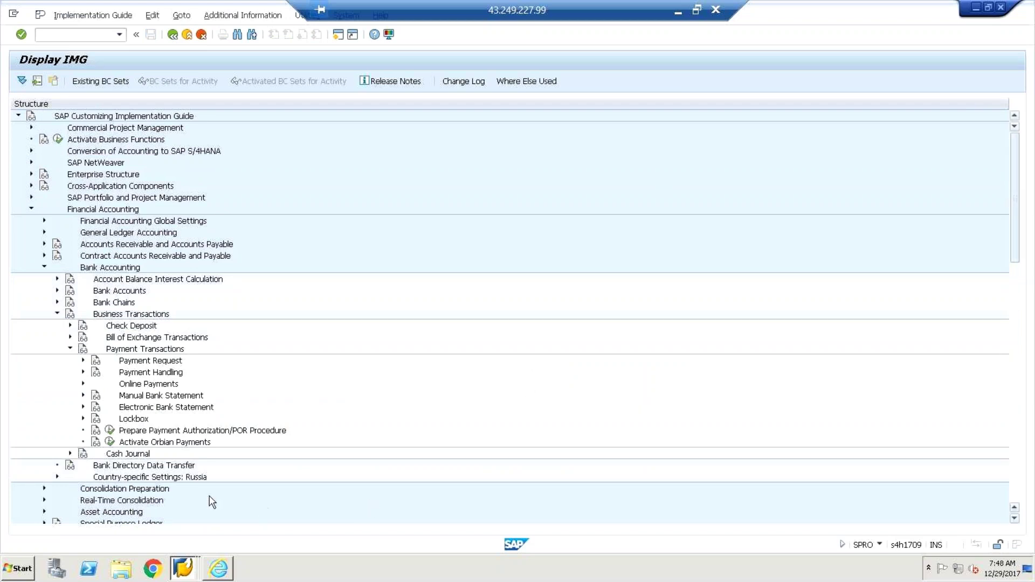
pyautogui.scroll(-5, 212, 502)
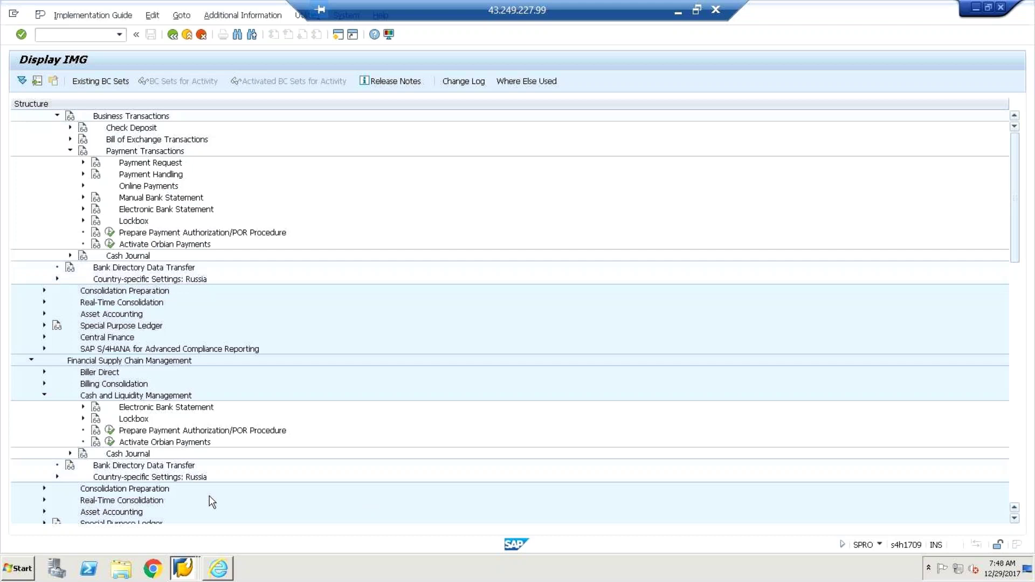
pyautogui.scroll(-1, 212, 502)
pyautogui.click(196, 458)
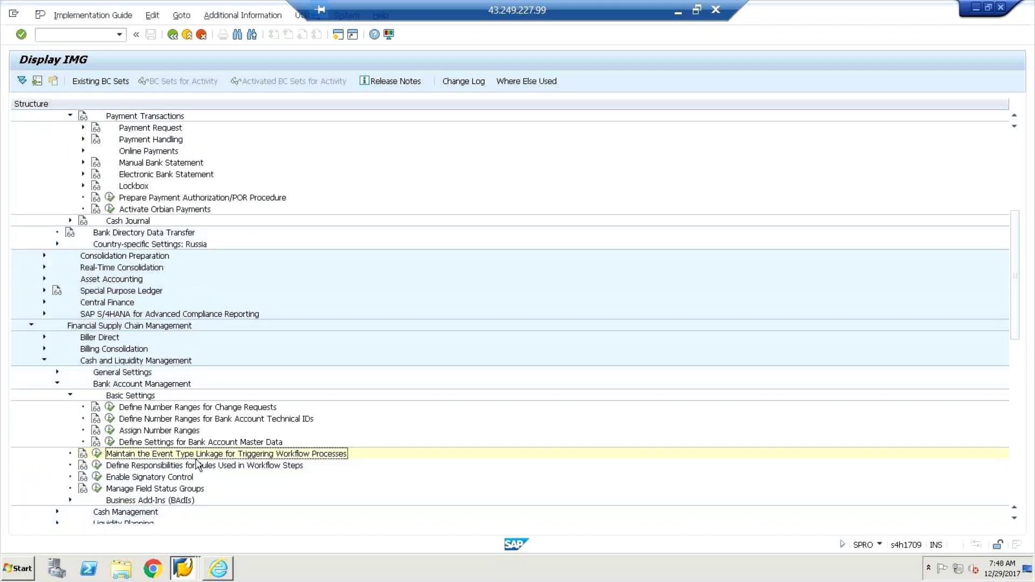
pyautogui.click(675, 16)
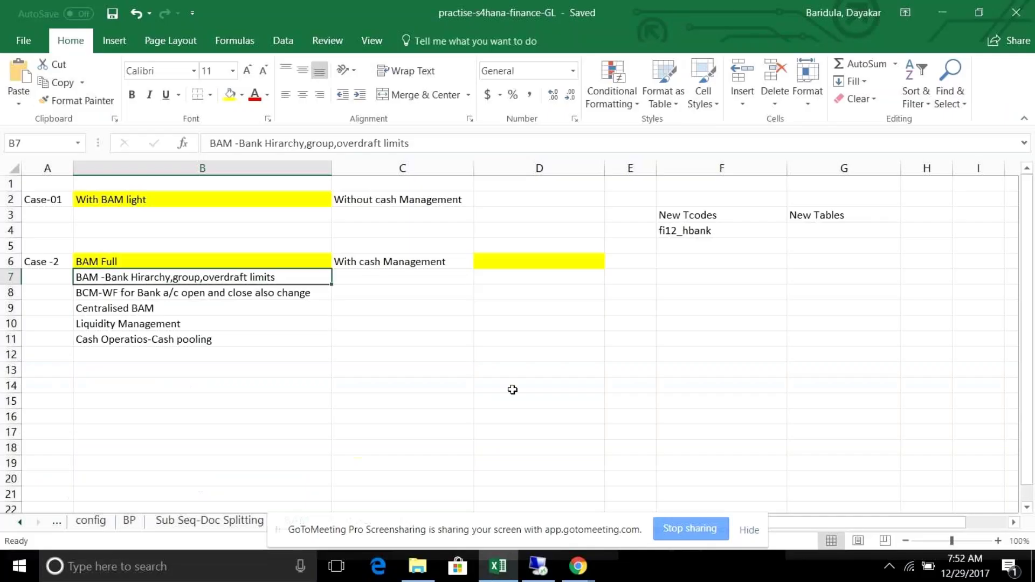
pyautogui.hotkey('alt', 'Tab')
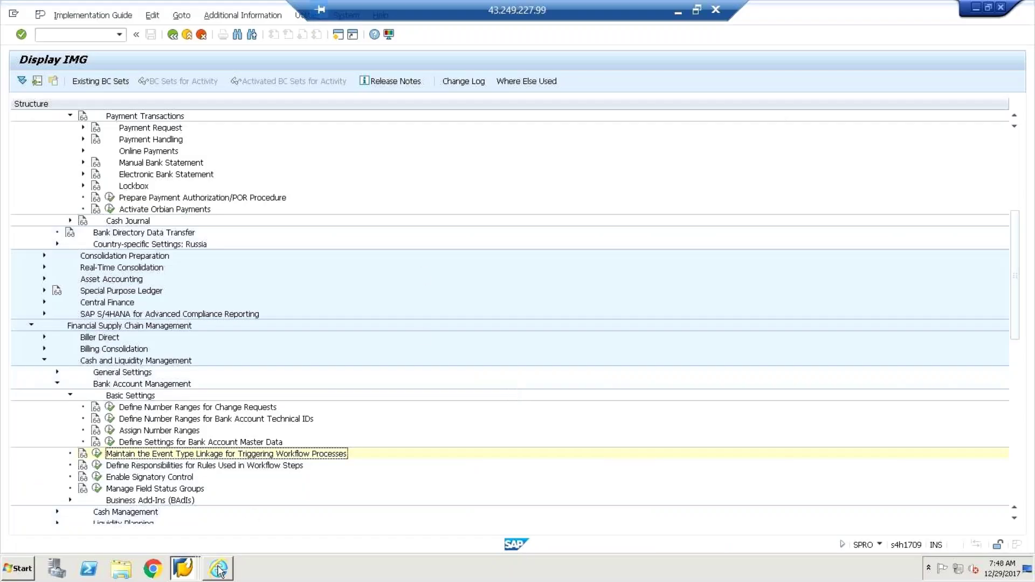
# Step: Cycle through the open SAP windows and close the extra SAP Easy Access window
pyautogui.hotkey('alt', 'Tab')
pyautogui.press('Tab')
pyautogui.press('Tab')
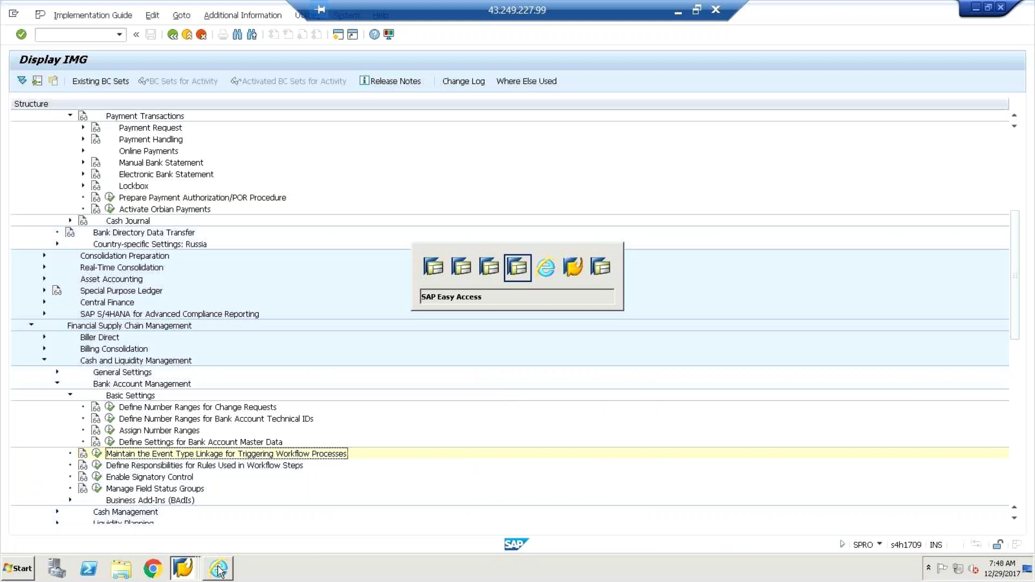
pyautogui.hotkey('alt', 'Tab')
pyautogui.press('Tab')
pyautogui.press('Tab')
pyautogui.press('Tab')
pyautogui.press('Tab')
pyautogui.press('Tab')
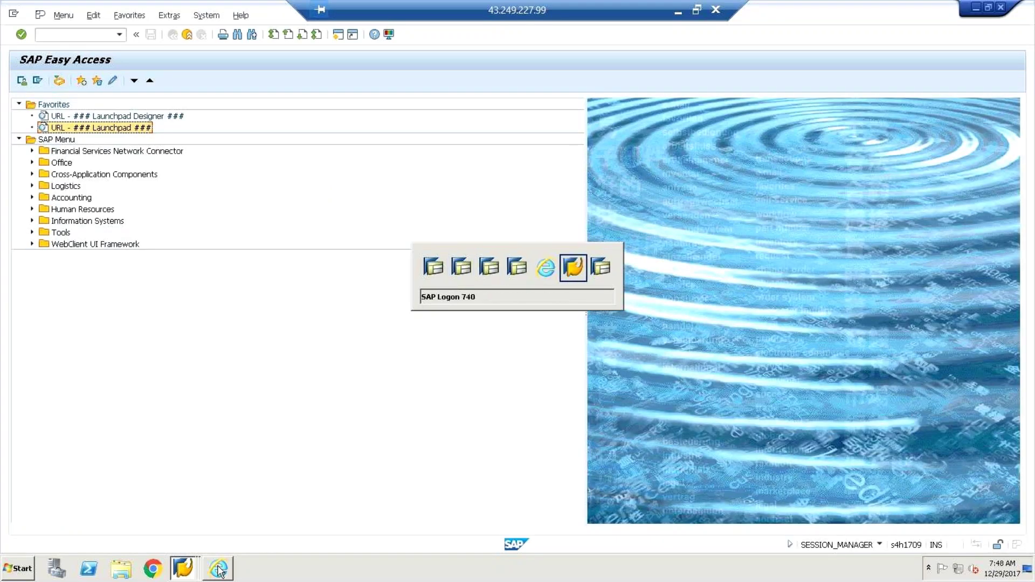
pyautogui.click(1001, 8)
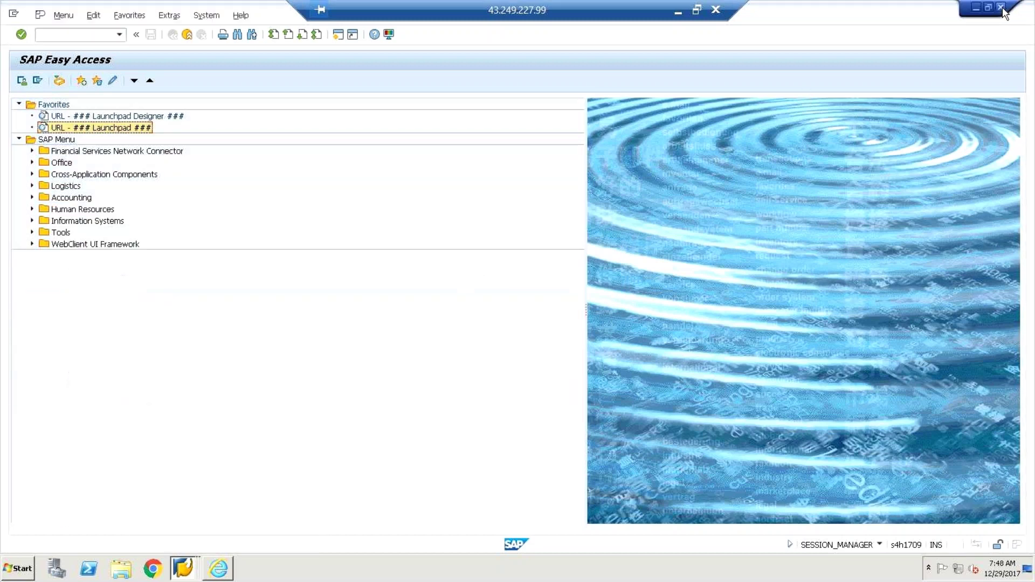
# Step: Open a new SAP session and launch the Fiori Launchpad favourite
pyautogui.hotkey('alt', 'Tab')
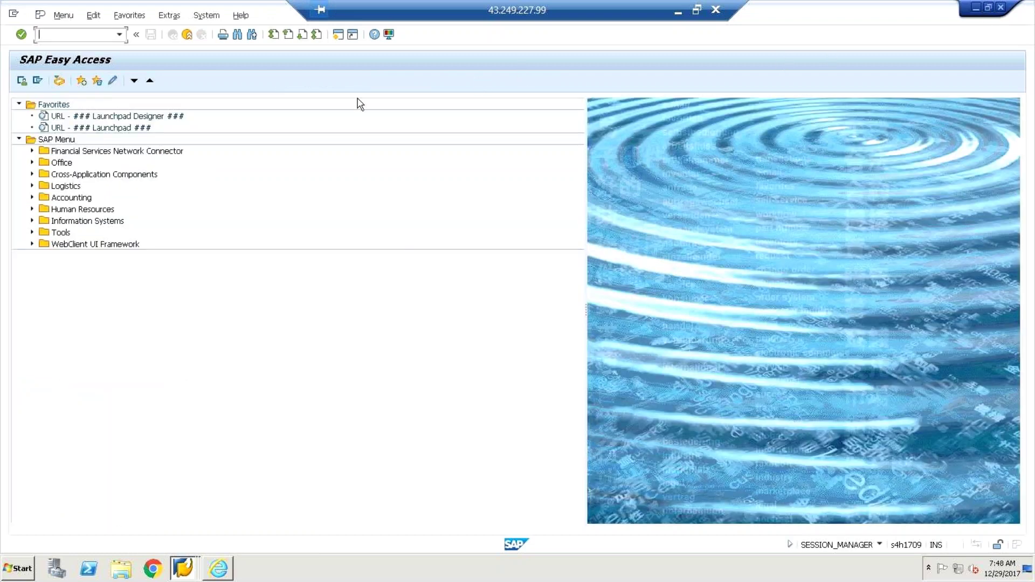
pyautogui.hotkey('alt', 'm')
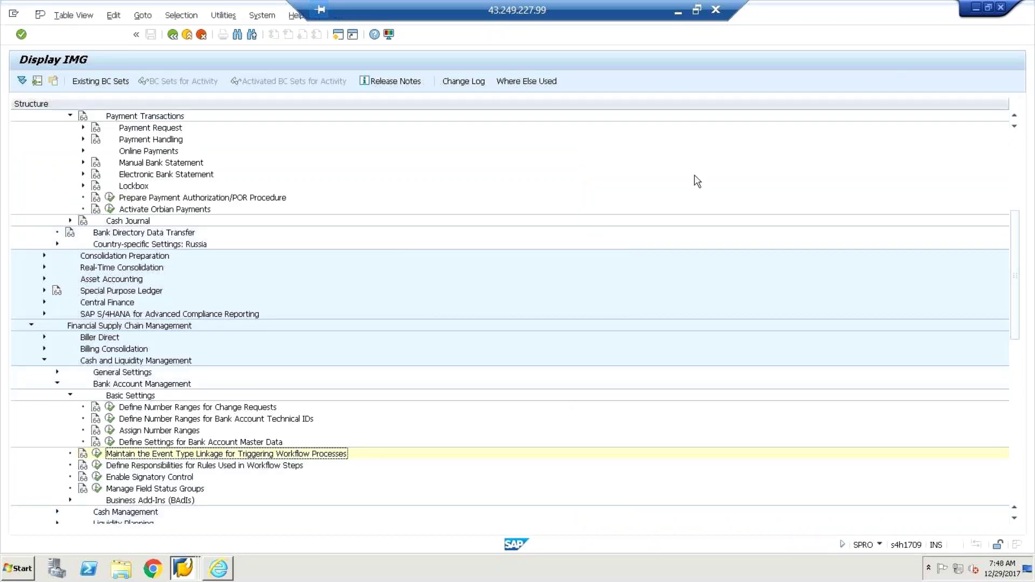
pyautogui.hotkey('alt', 'Tab')
pyautogui.hotkey('alt', 'Tab')
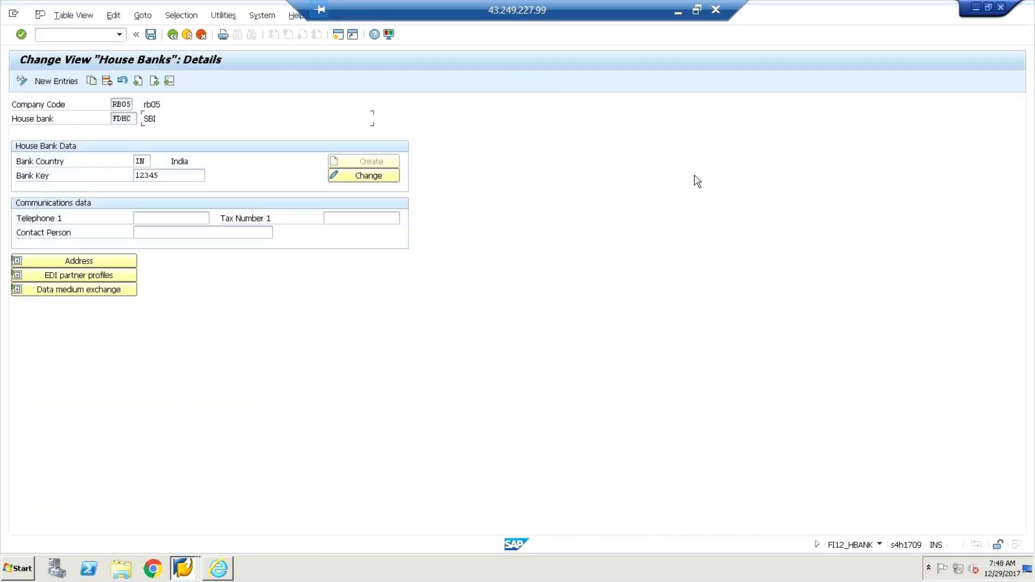
pyautogui.click(339, 33)
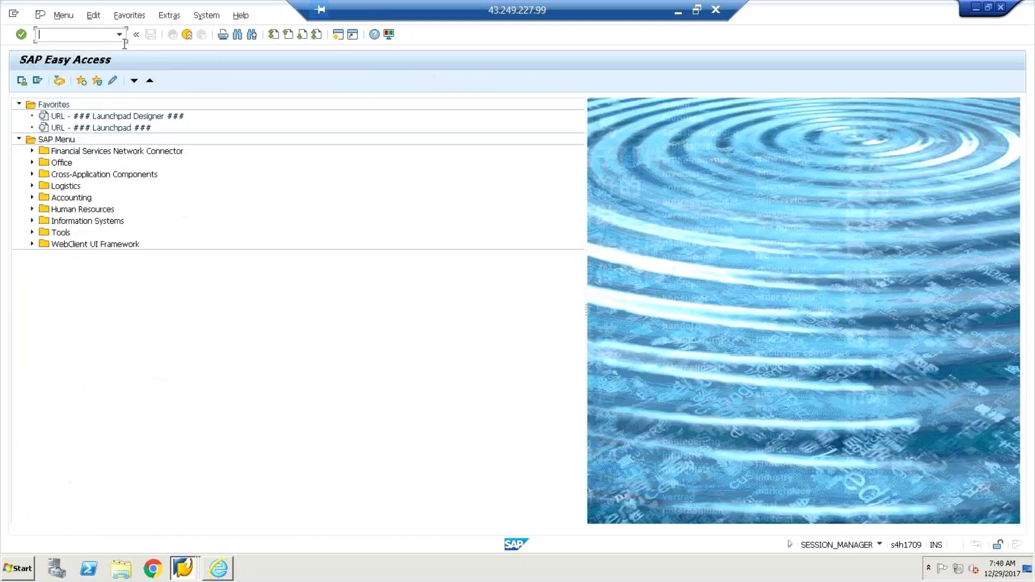
pyautogui.click(73, 128)
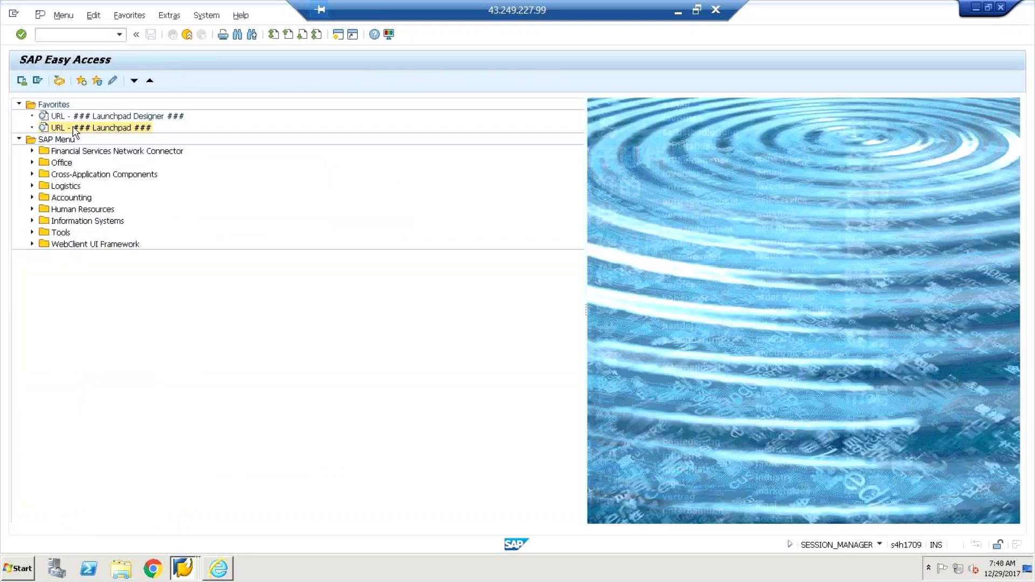
pyautogui.doubleClick(73, 129)
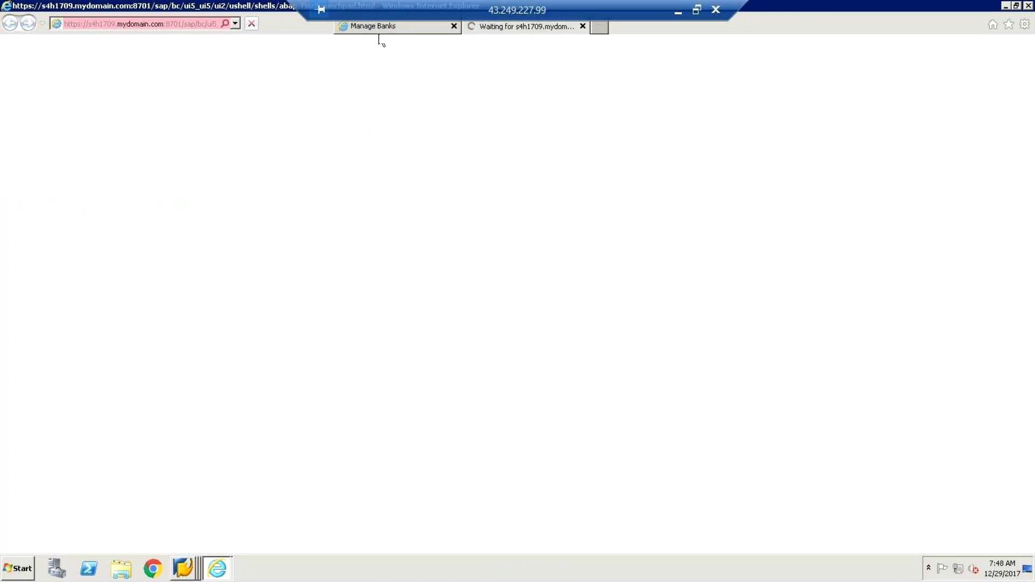
# Step: Close the extra loading browser tab and return to the App Finder results for 'bank'
pyautogui.click(377, 31)
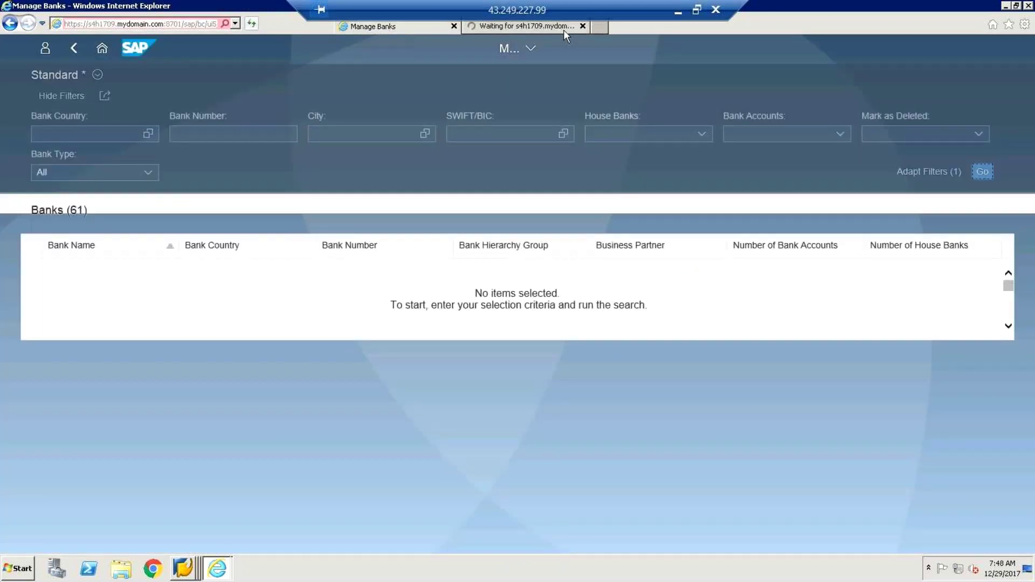
pyautogui.click(585, 26)
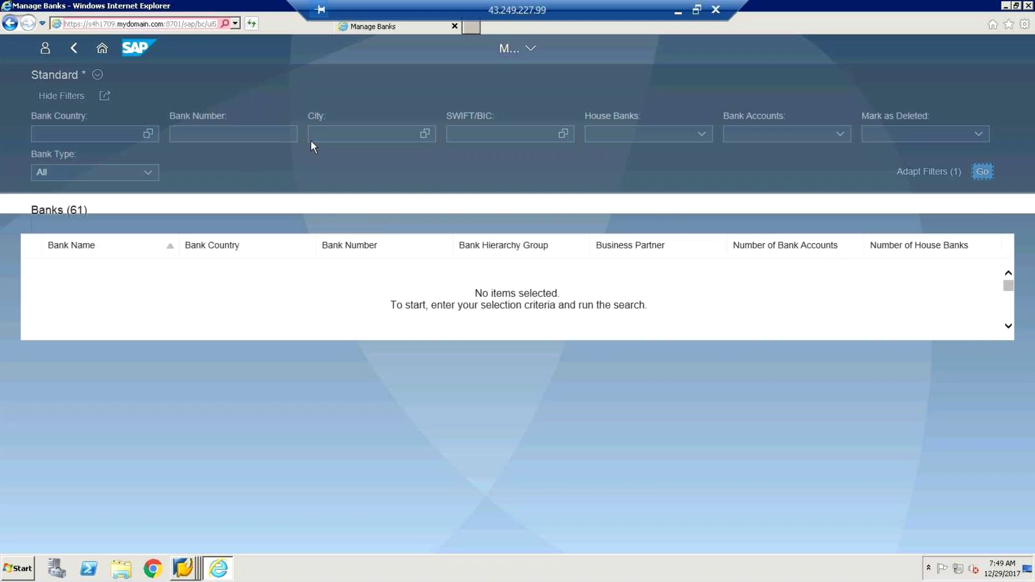
pyautogui.click(73, 50)
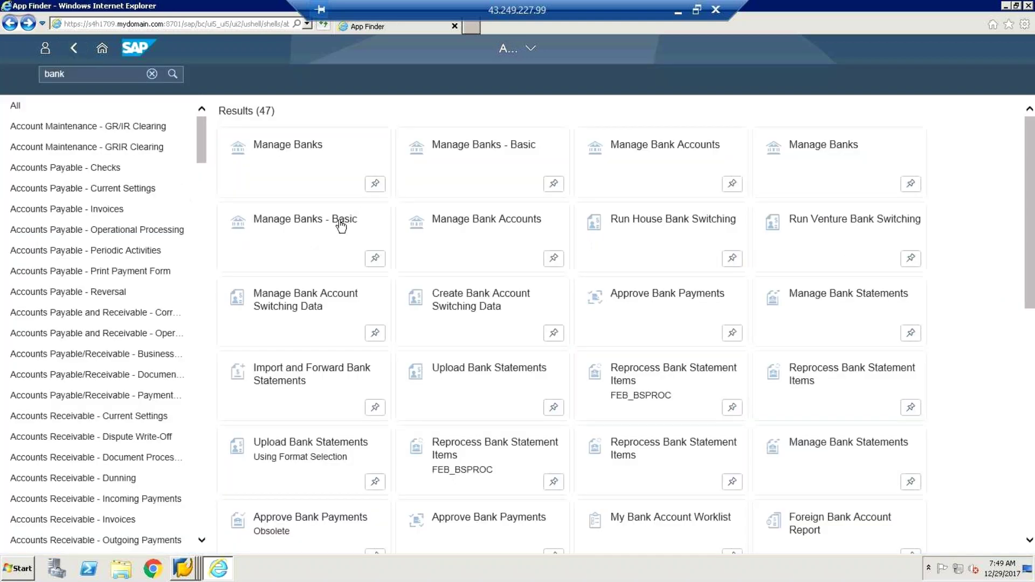
# Step: In Manage Bank Accounts, list the accounts, check the Draft's change date, and open the 'current a/c' draft
pyautogui.click(526, 257)
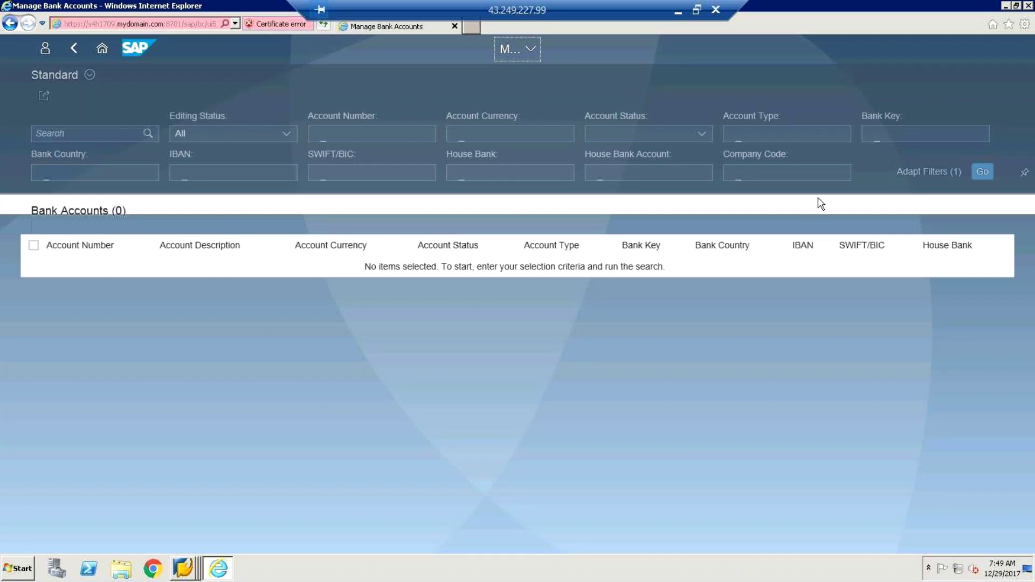
pyautogui.click(984, 173)
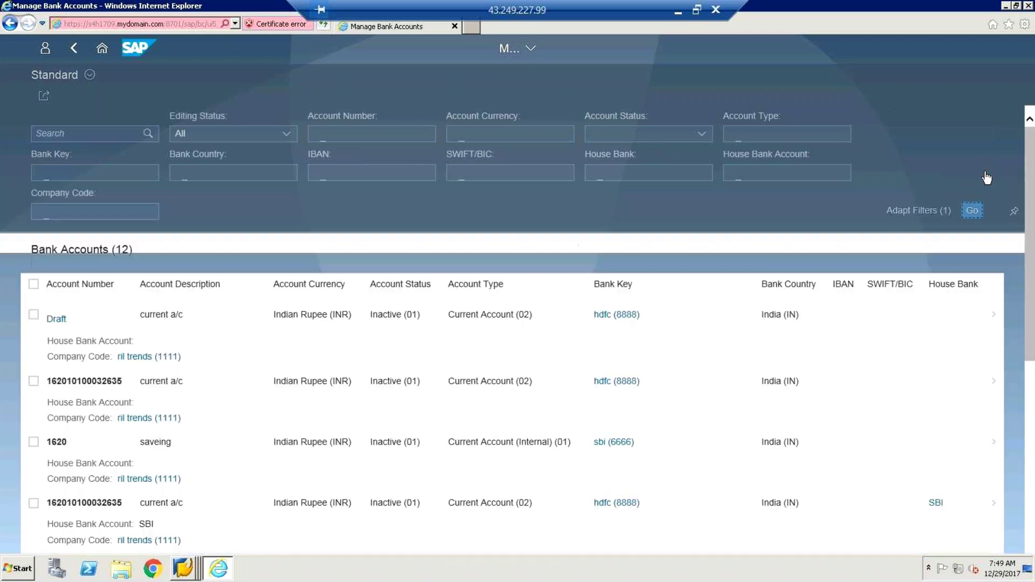
pyautogui.click(56, 281)
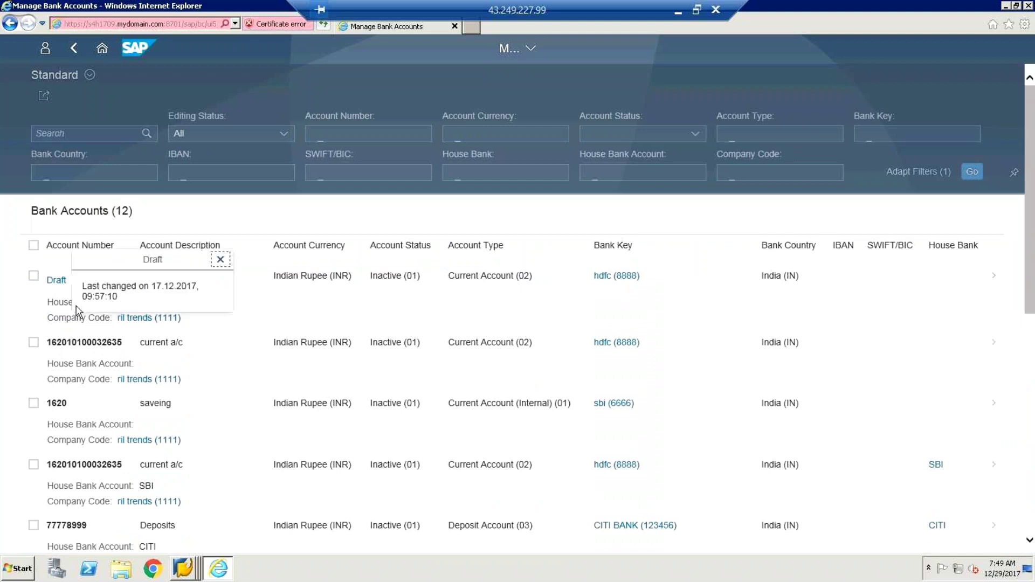
pyautogui.click(57, 281)
pyautogui.click(153, 329)
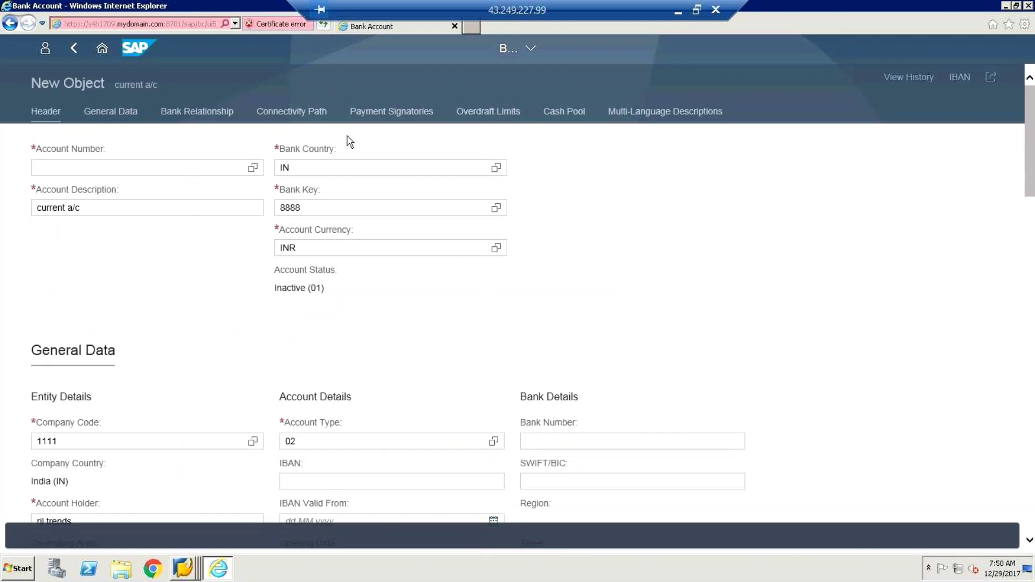
pyautogui.click(118, 167)
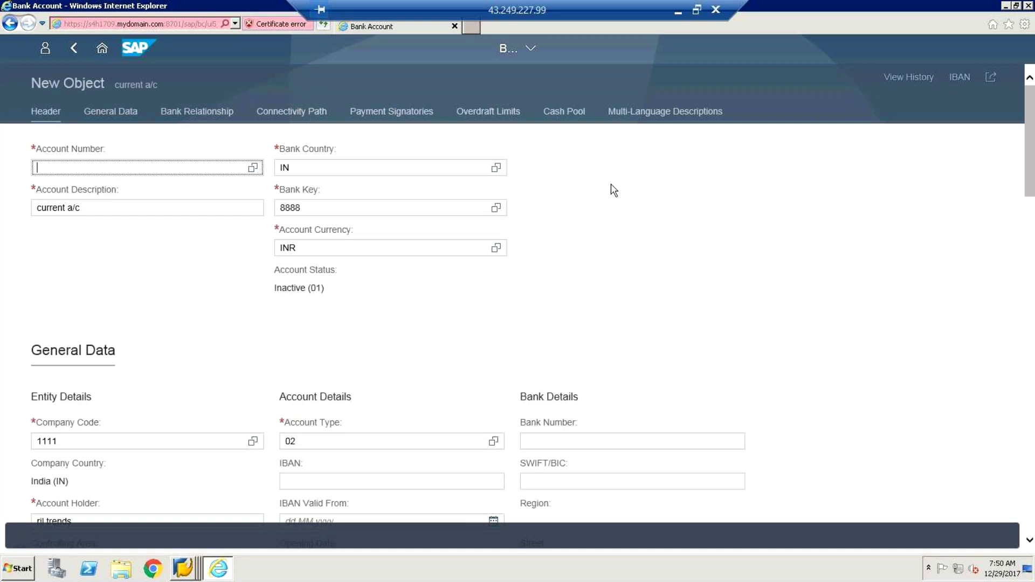
pyautogui.click(1030, 193)
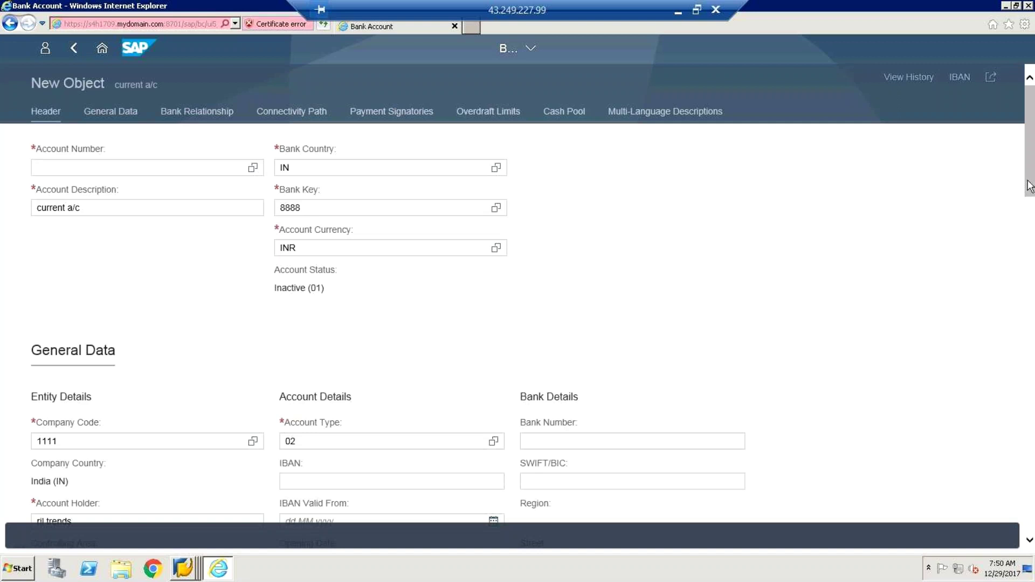
pyautogui.click(420, 115)
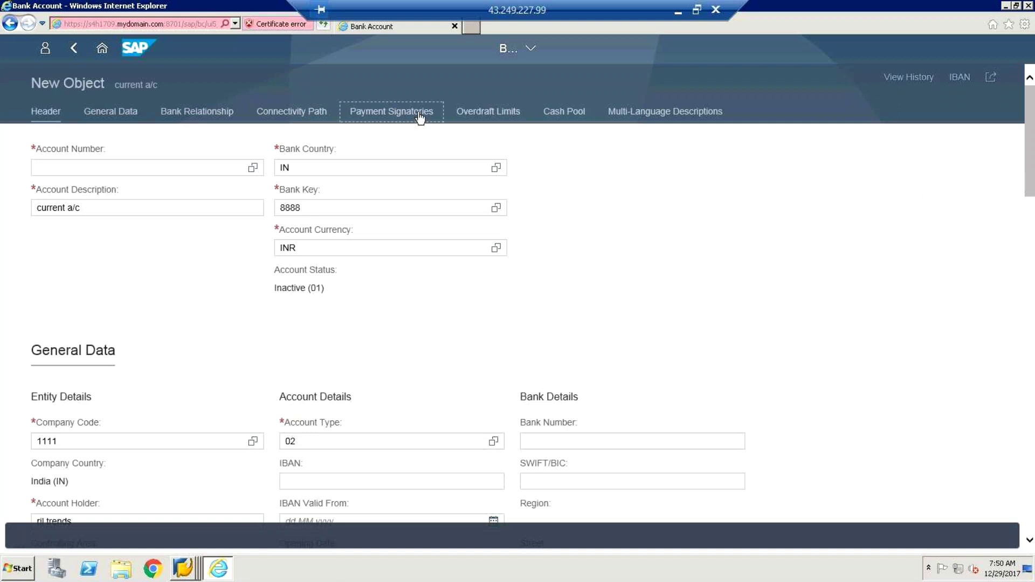
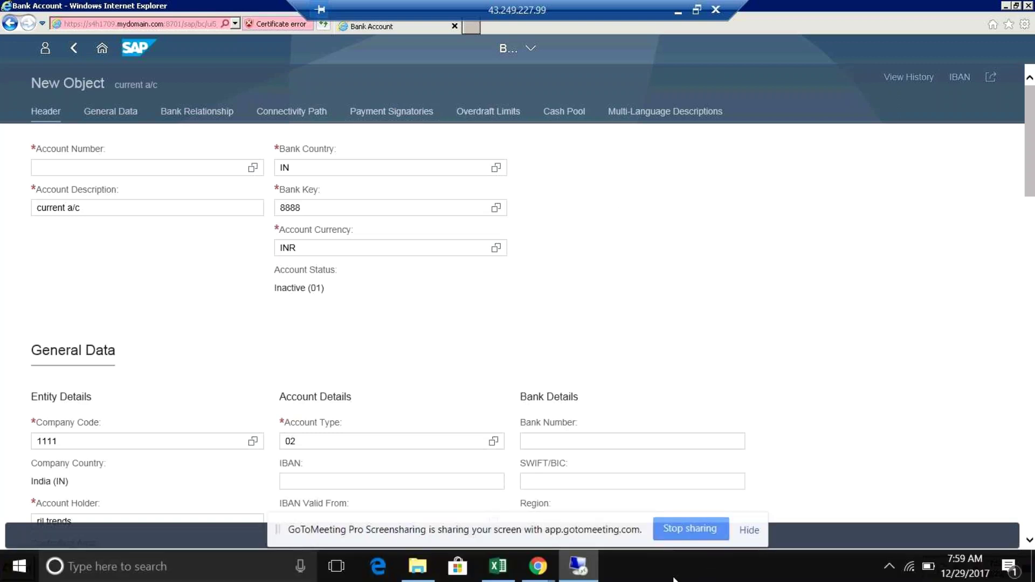
# Step: Minimize the remote SAP window and show the three GoToMeeting attendees
pyautogui.click(588, 575)
pyautogui.click(588, 575)
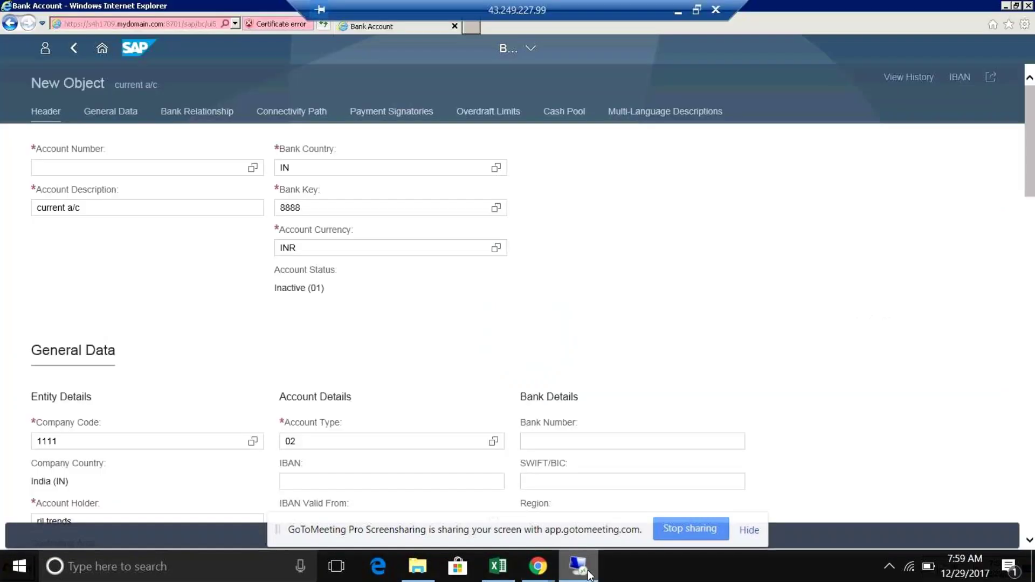
pyautogui.click(588, 575)
pyautogui.click(1014, 332)
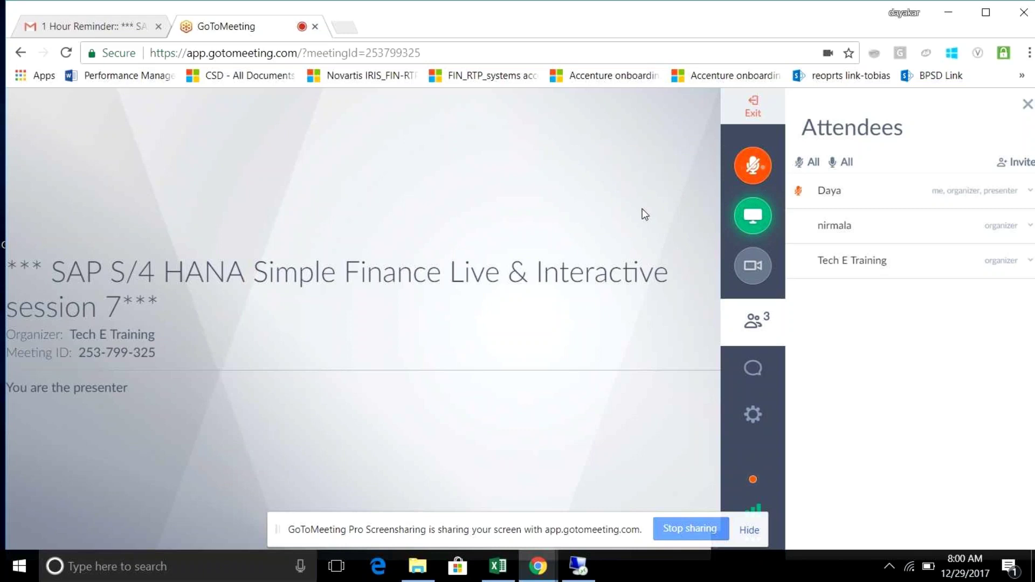
# Step: Unmute the microphone with Ctrl+Alt+M and bring the SAP 'current a/c' form back
pyautogui.hotkey('ctrl', 'alt', 'm')
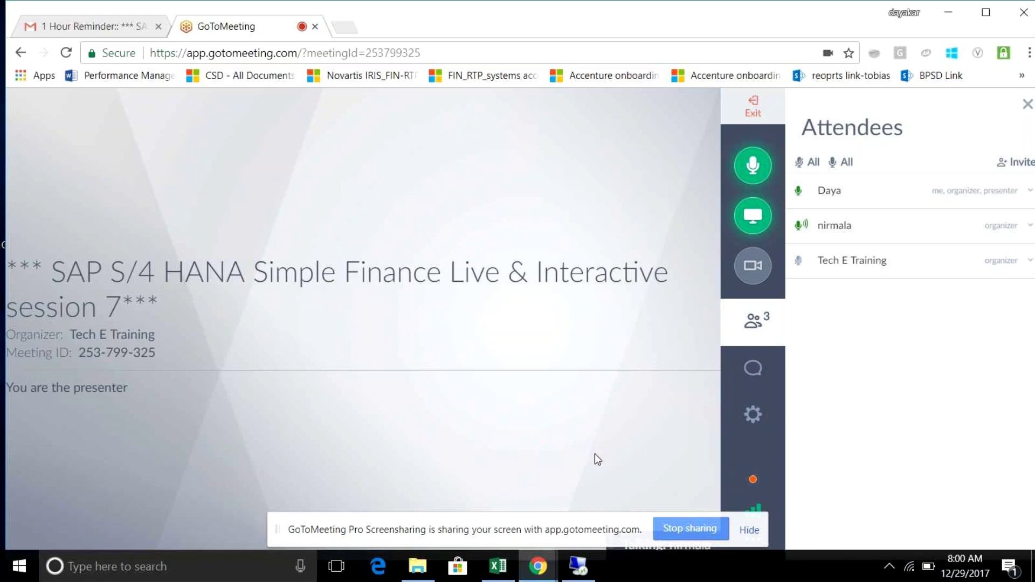
pyautogui.click(582, 576)
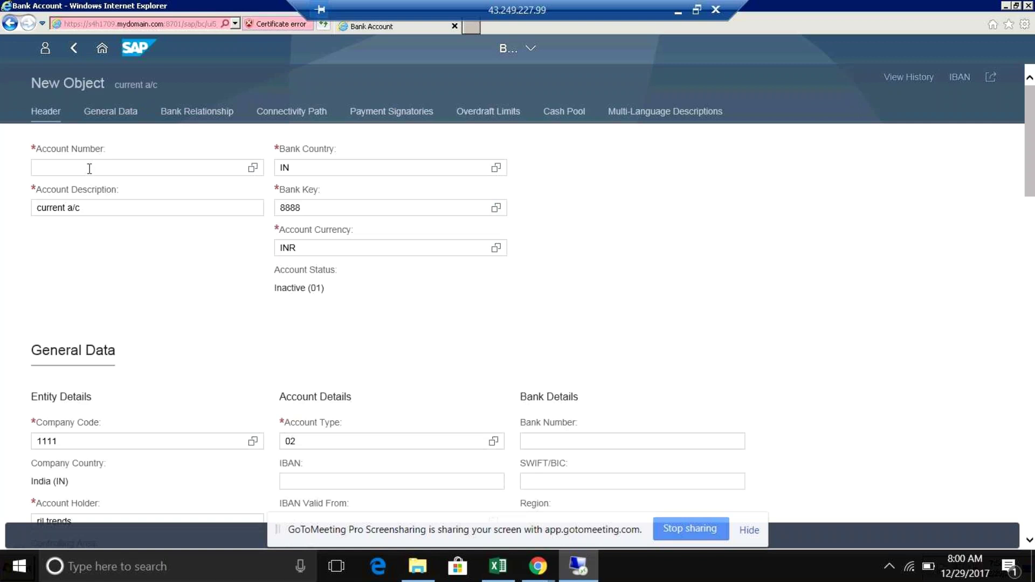
pyautogui.click(90, 168)
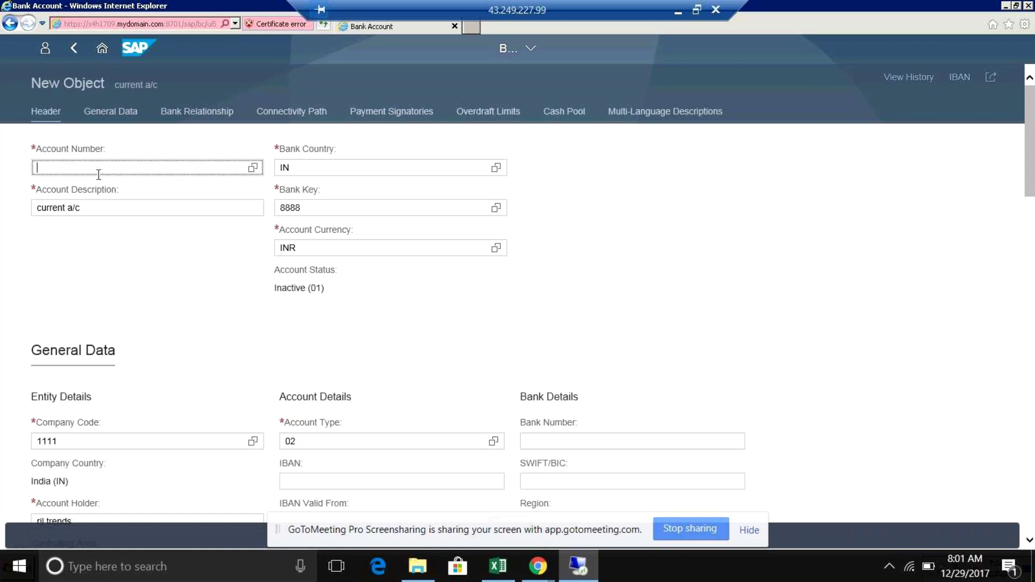
pyautogui.click(1034, 182)
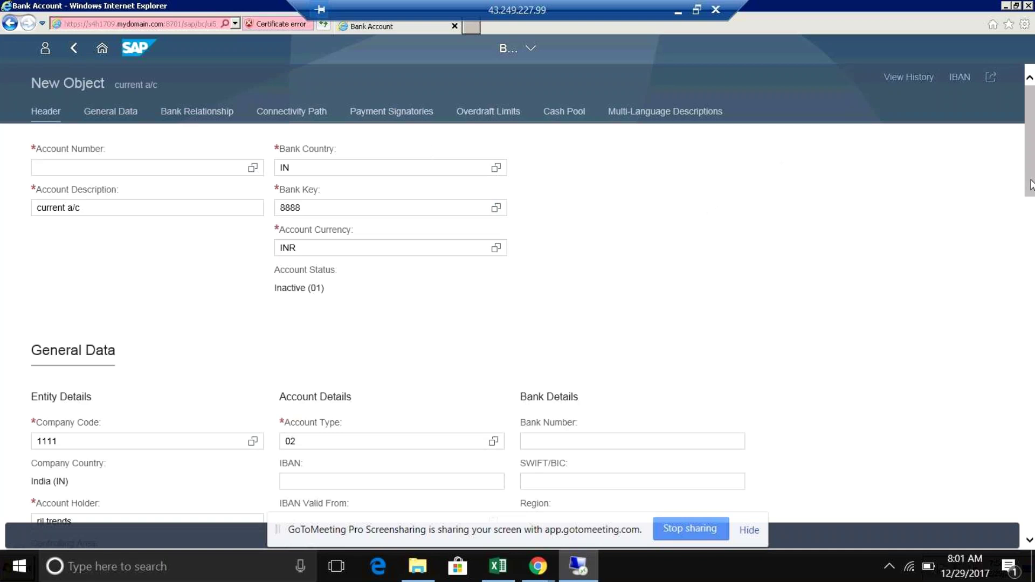
pyautogui.scroll(-15, 1032, 306)
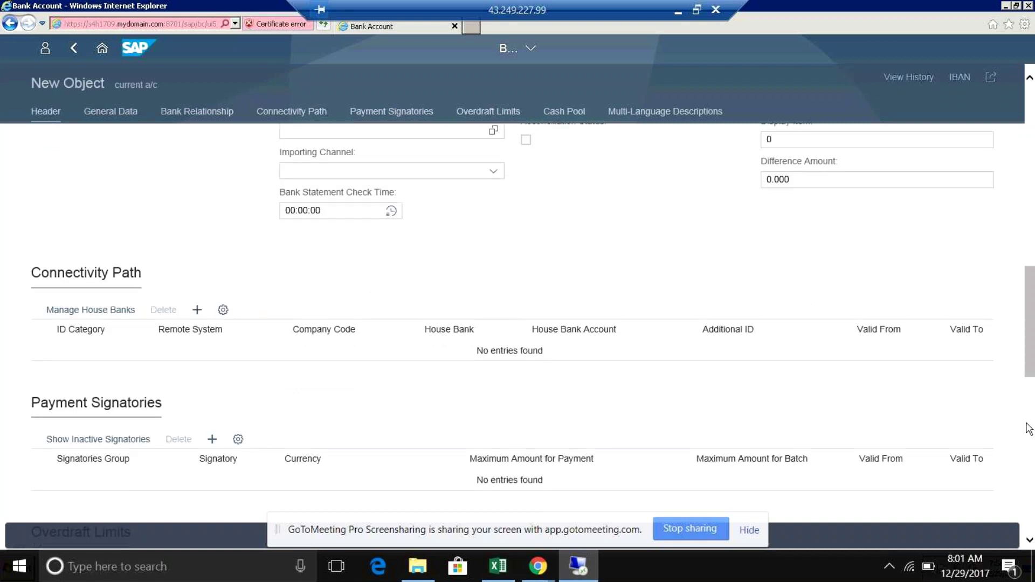
pyautogui.scroll(-10, 1028, 429)
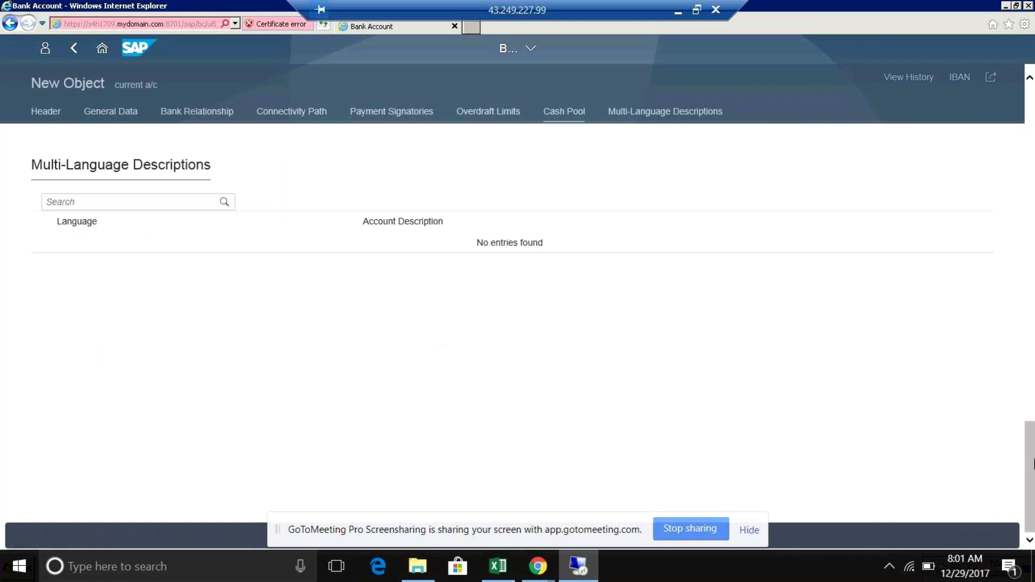
pyautogui.click(1028, 286)
pyautogui.click(1026, 146)
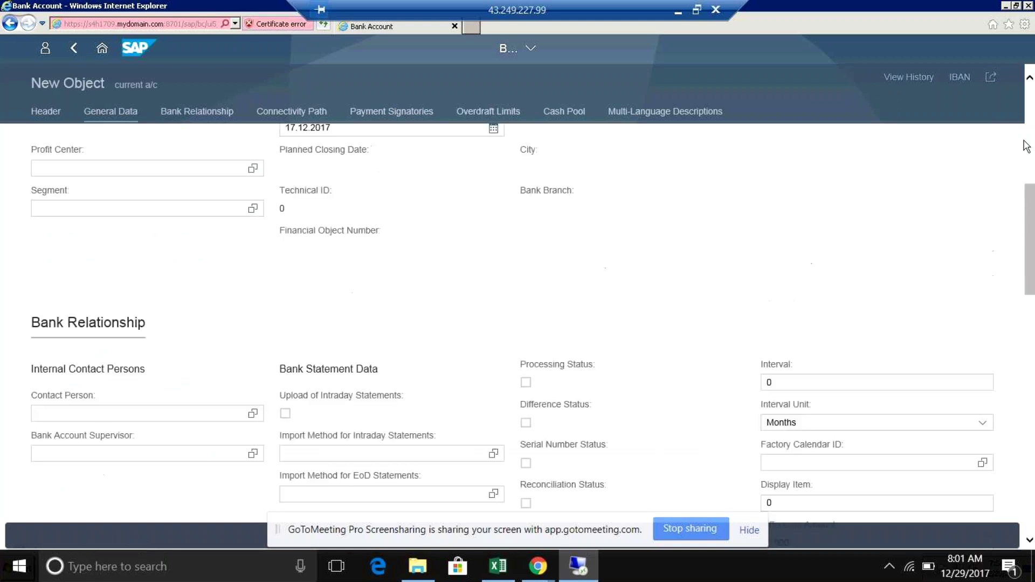
pyautogui.click(1027, 146)
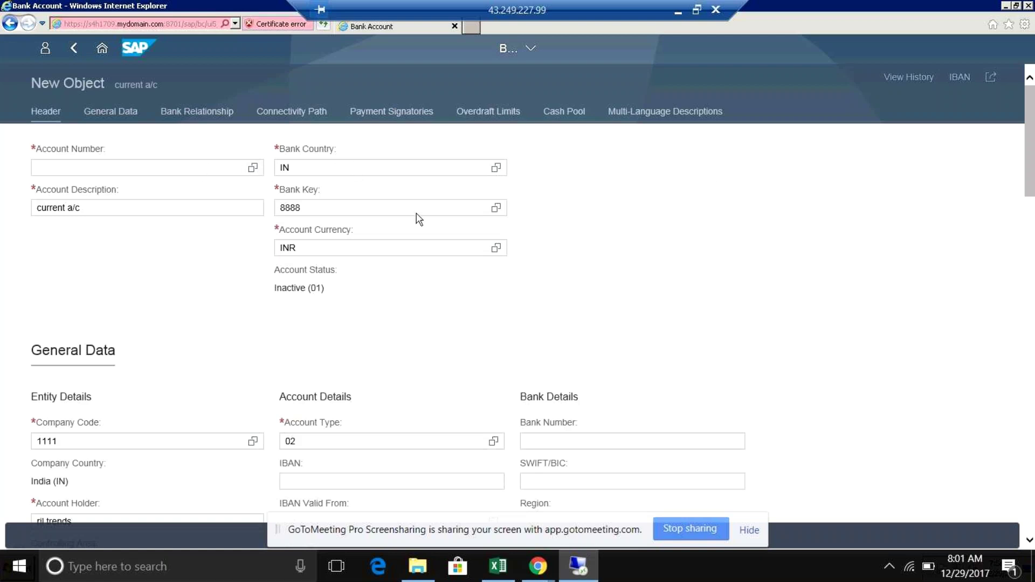
pyautogui.click(335, 209)
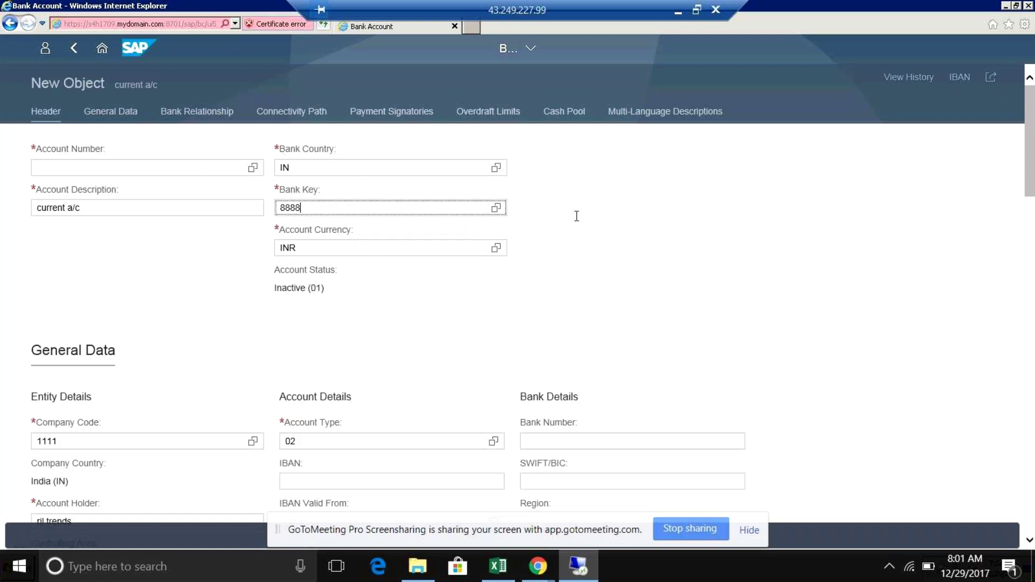
pyautogui.click(1030, 192)
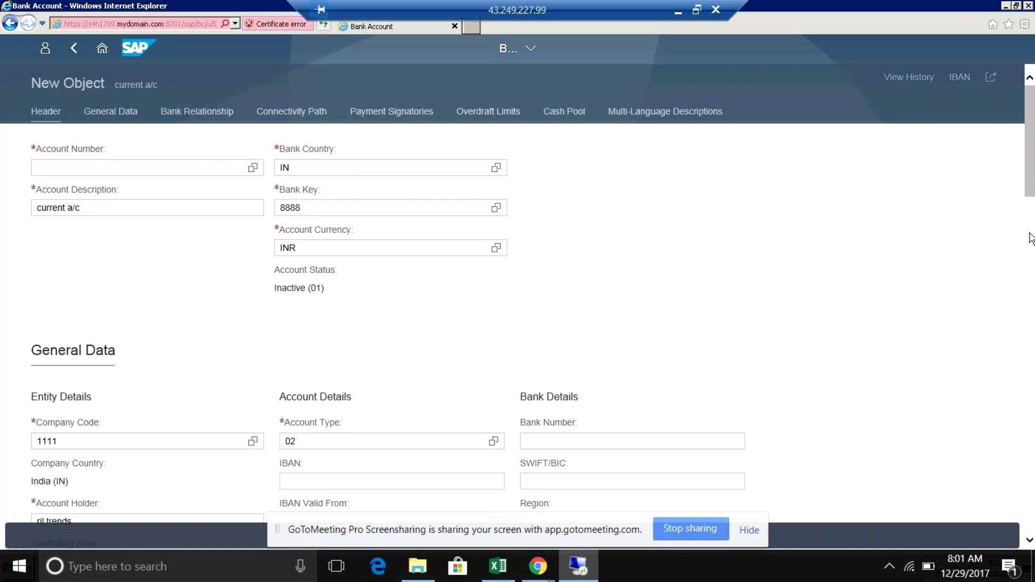
pyautogui.moveTo(1031, 238); pyautogui.dragTo(1033, 283)
pyautogui.scroll(-3, 1032, 283)
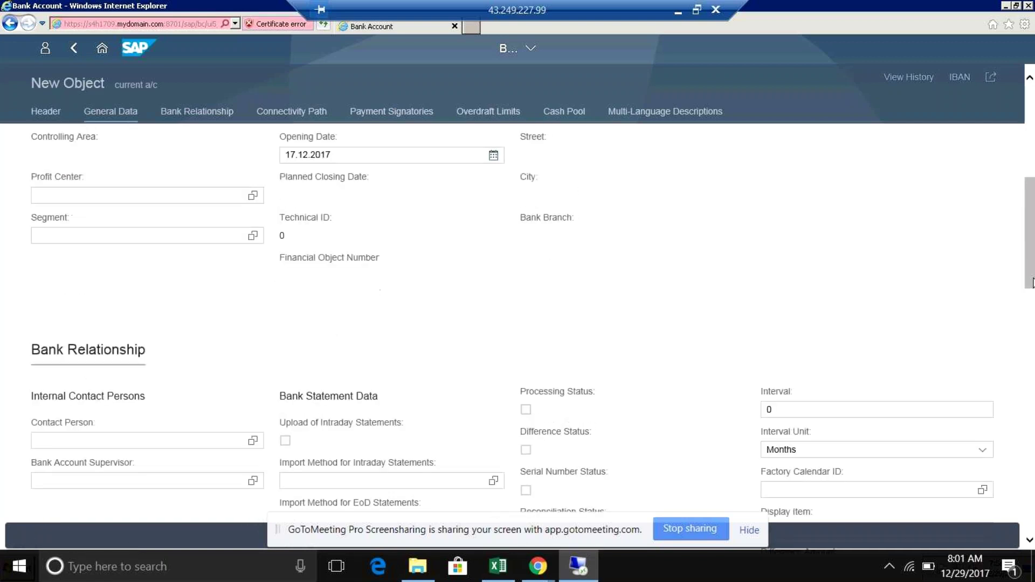
pyautogui.scroll(1, 1032, 264)
pyautogui.scroll(-2, 1033, 268)
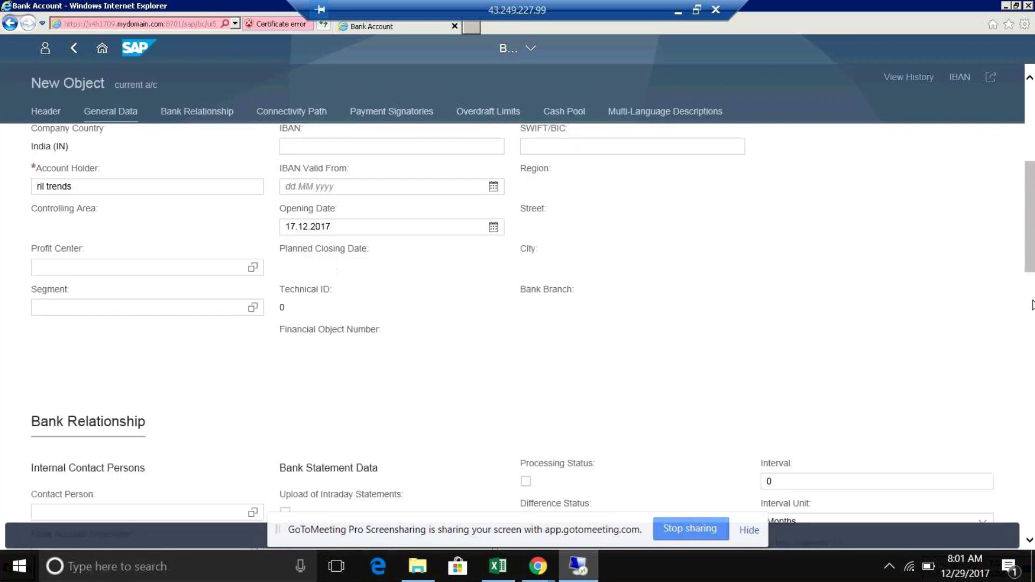
pyautogui.scroll(-5, 1032, 305)
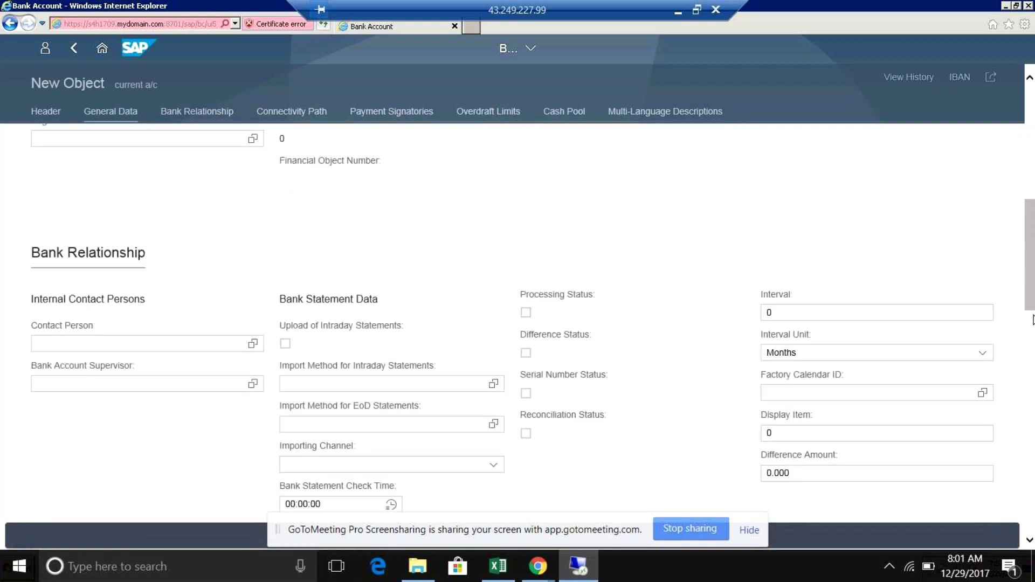
pyautogui.scroll(-3, 1033, 319)
pyautogui.moveTo(1033, 310); pyautogui.dragTo(1031, 418)
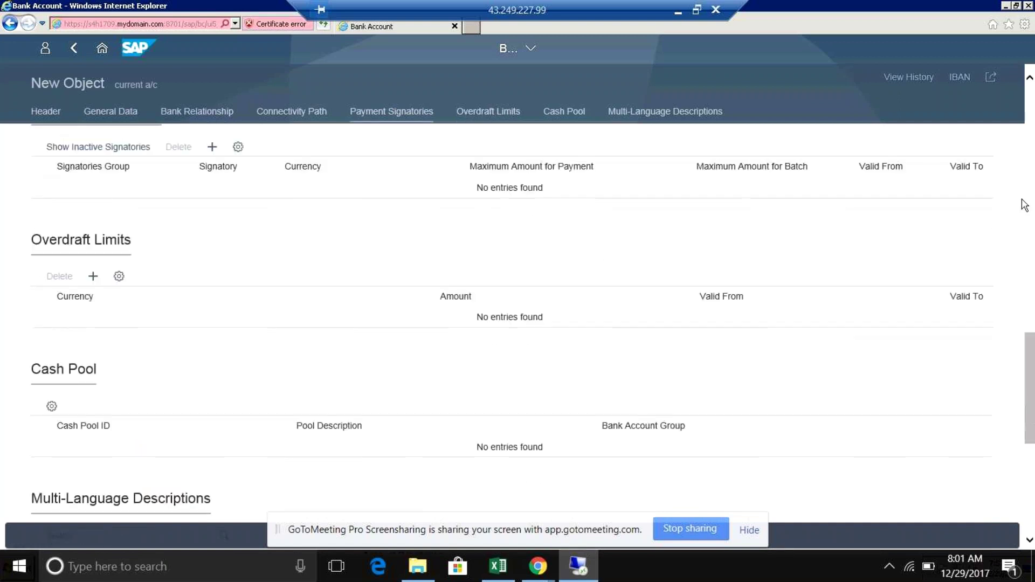
pyautogui.moveTo(1025, 205); pyautogui.dragTo(1029, 279)
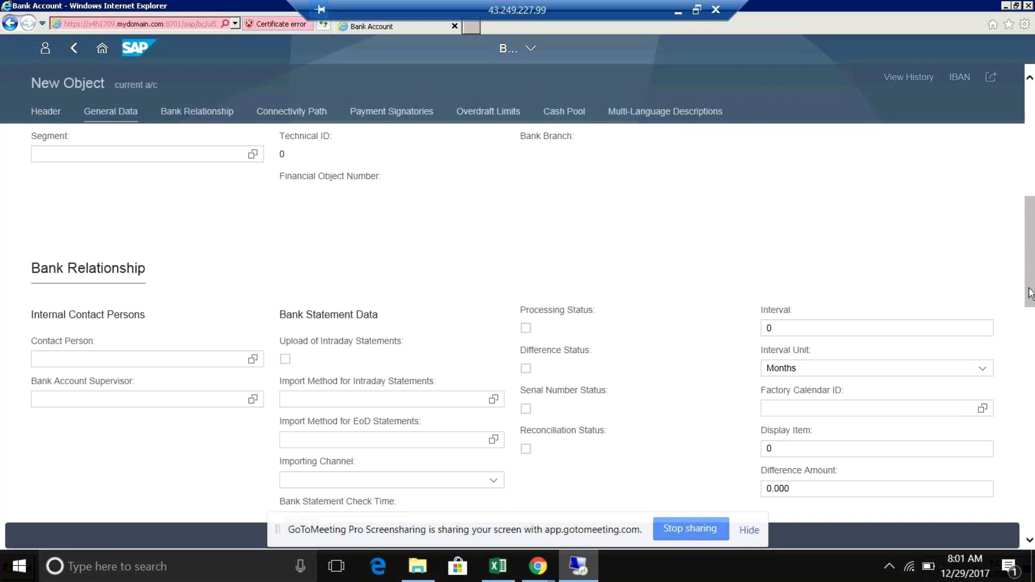
pyautogui.scroll(-2, 1030, 294)
pyautogui.moveTo(1030, 294); pyautogui.dragTo(1033, 405)
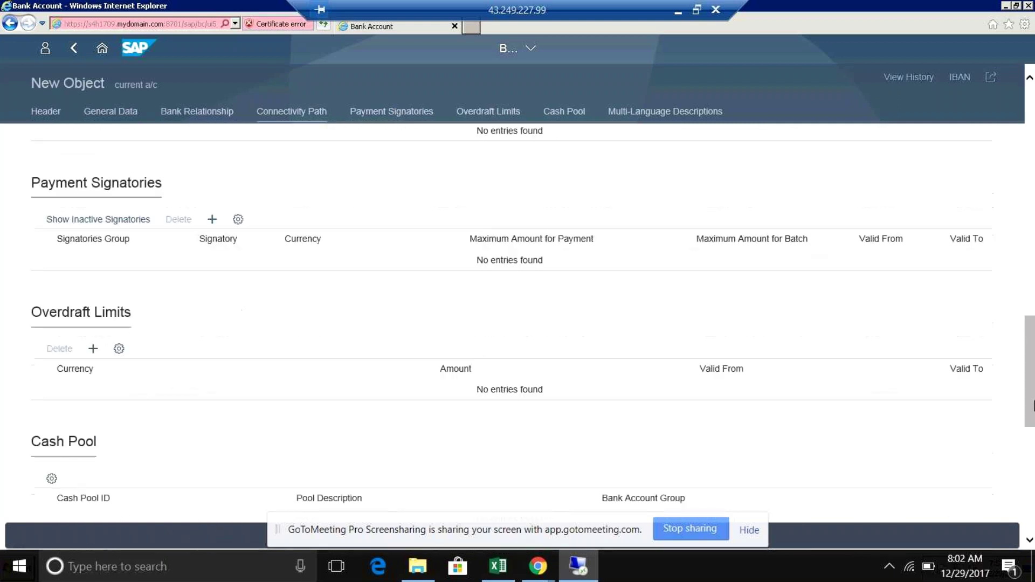
pyautogui.scroll(-2, 1033, 399)
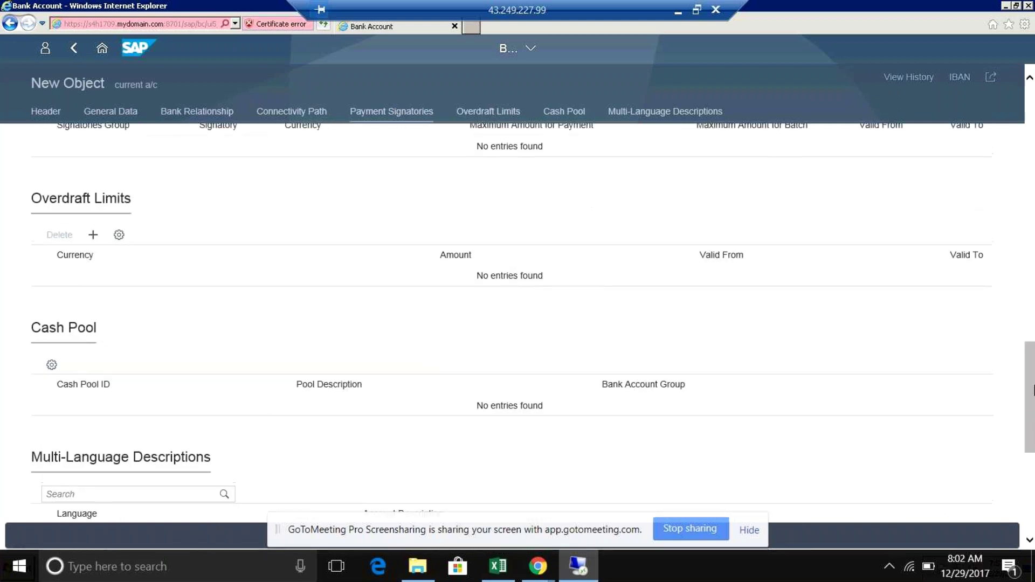
pyautogui.scroll(2, 1033, 390)
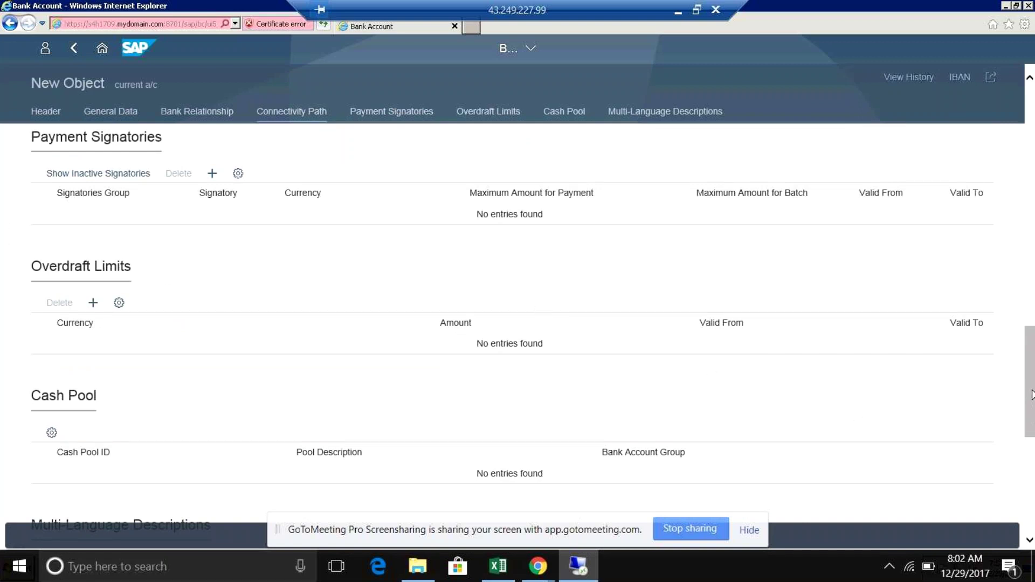
pyautogui.scroll(3, 1032, 394)
pyautogui.scroll(2, 1032, 394)
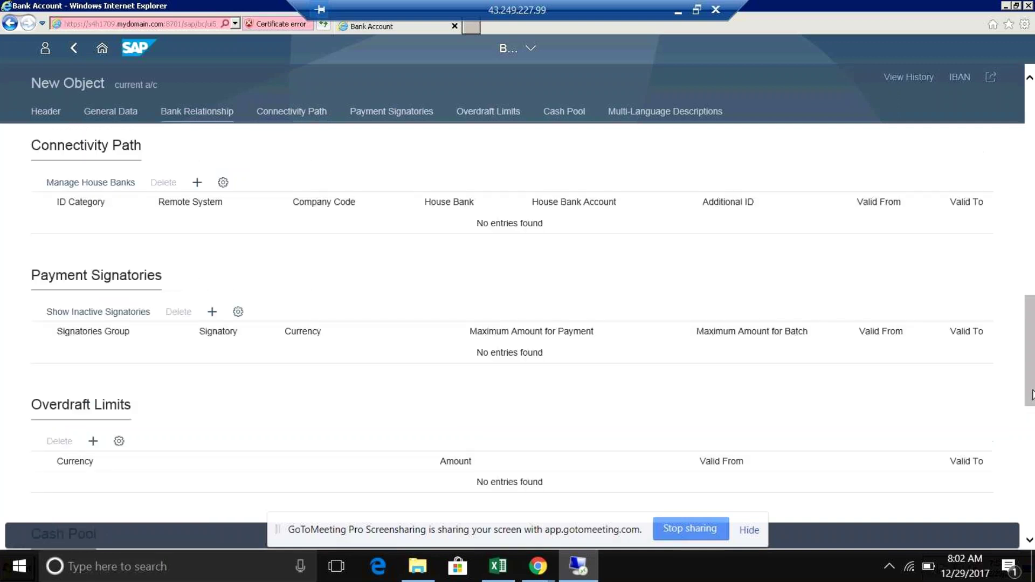
pyautogui.moveTo(1032, 307); pyautogui.dragTo(1032, 107)
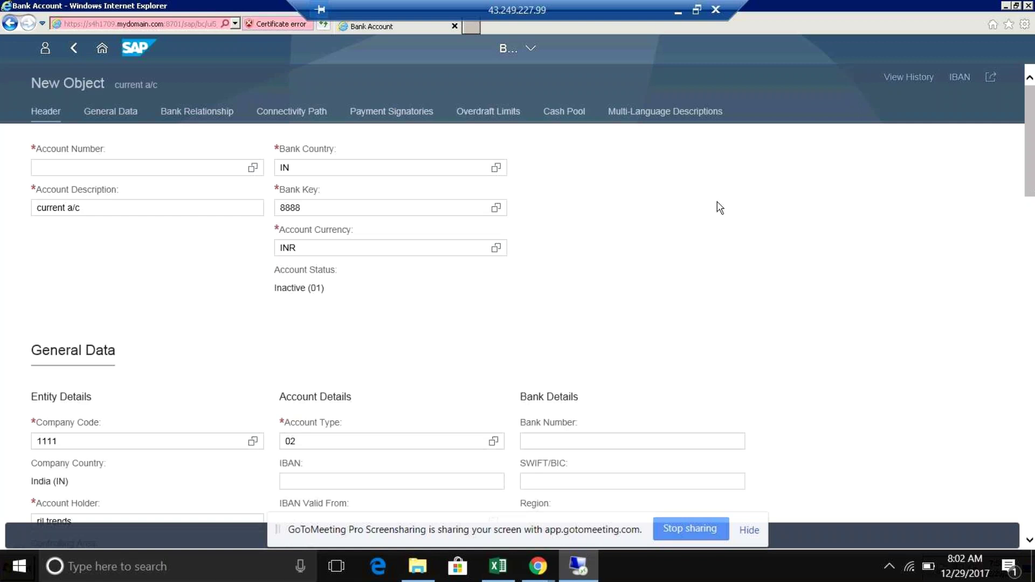
# Step: Go back to the 12-account Bank Accounts list and scroll it, with 'current a/c' as a Draft
pyautogui.click(73, 50)
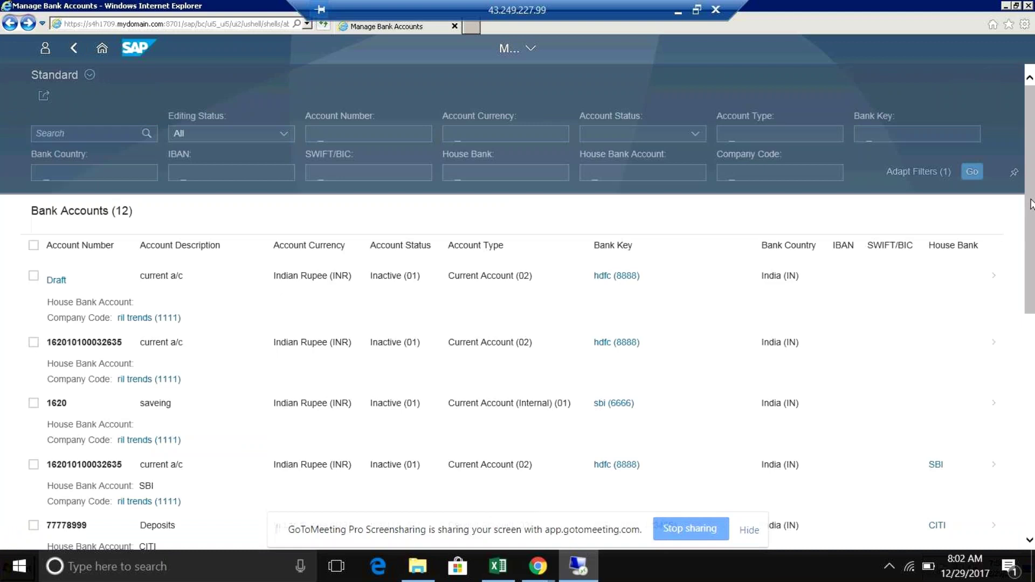
pyautogui.moveTo(1031, 224); pyautogui.dragTo(1031, 233)
pyautogui.scroll(-1, 1031, 233)
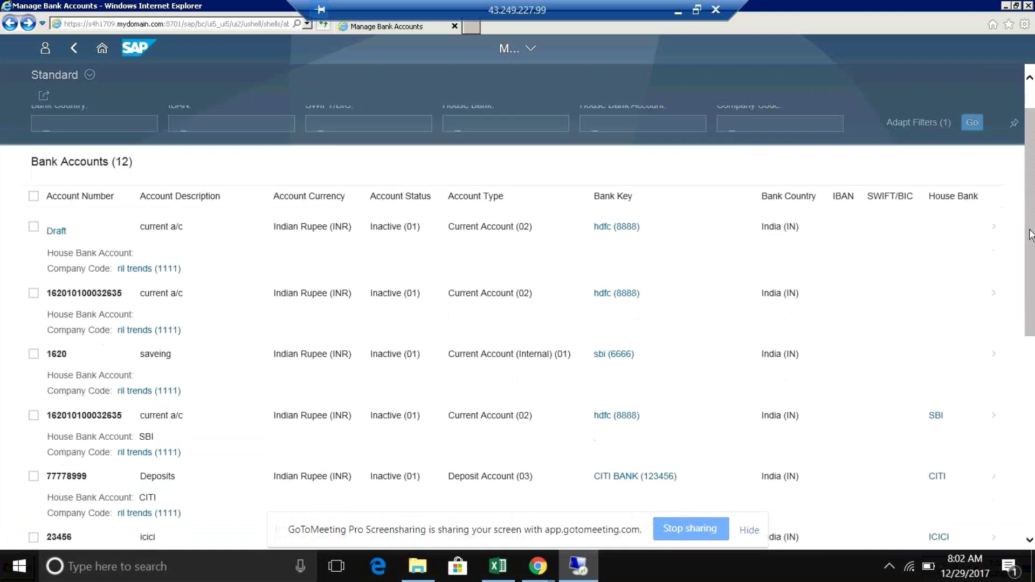
pyautogui.moveTo(1031, 210); pyautogui.dragTo(1031, 190)
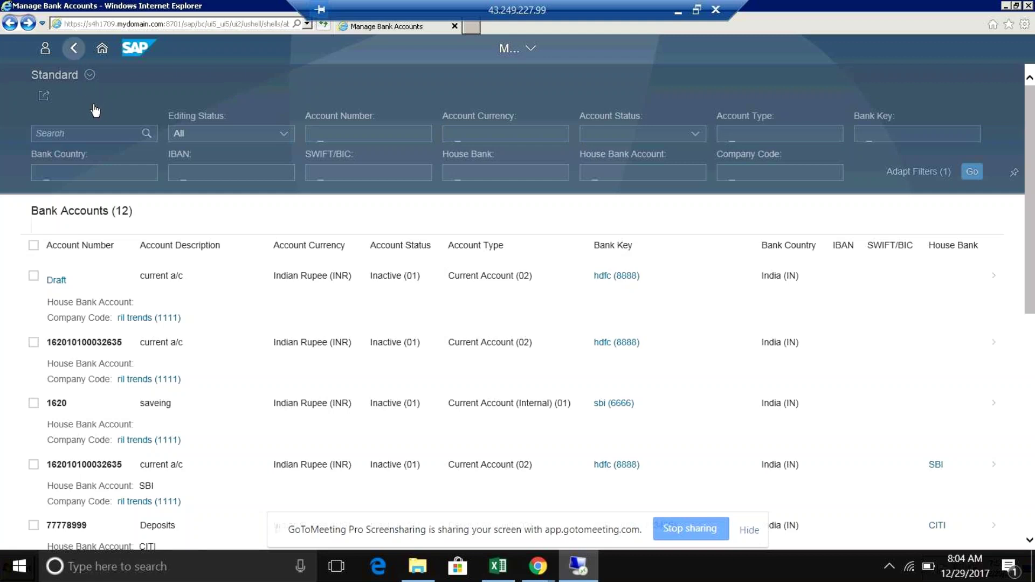
# Step: Go back to the 47 App Finder results for 'bank' and scroll down the tiles
pyautogui.click(80, 65)
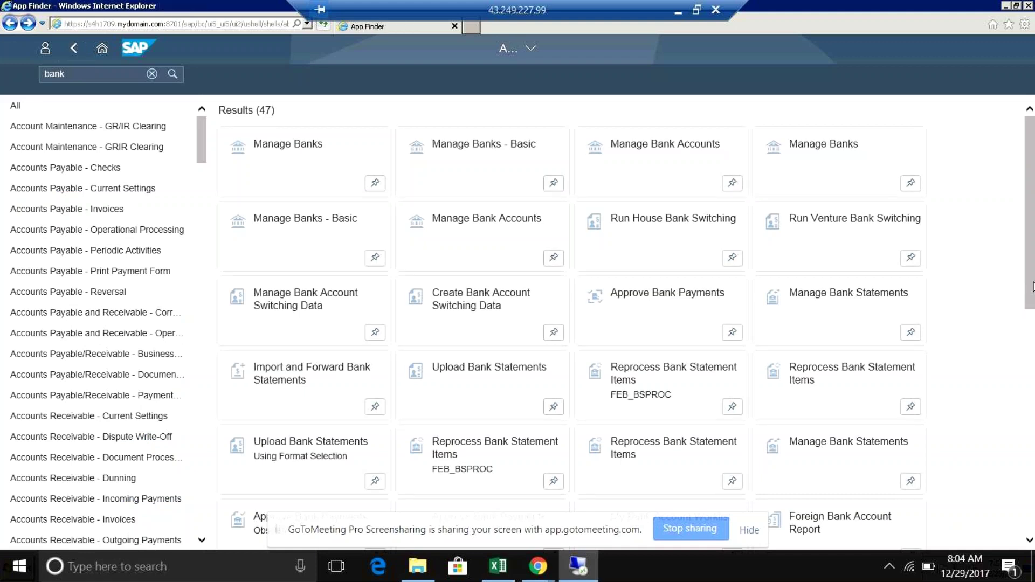
pyautogui.moveTo(1032, 285); pyautogui.dragTo(1033, 483)
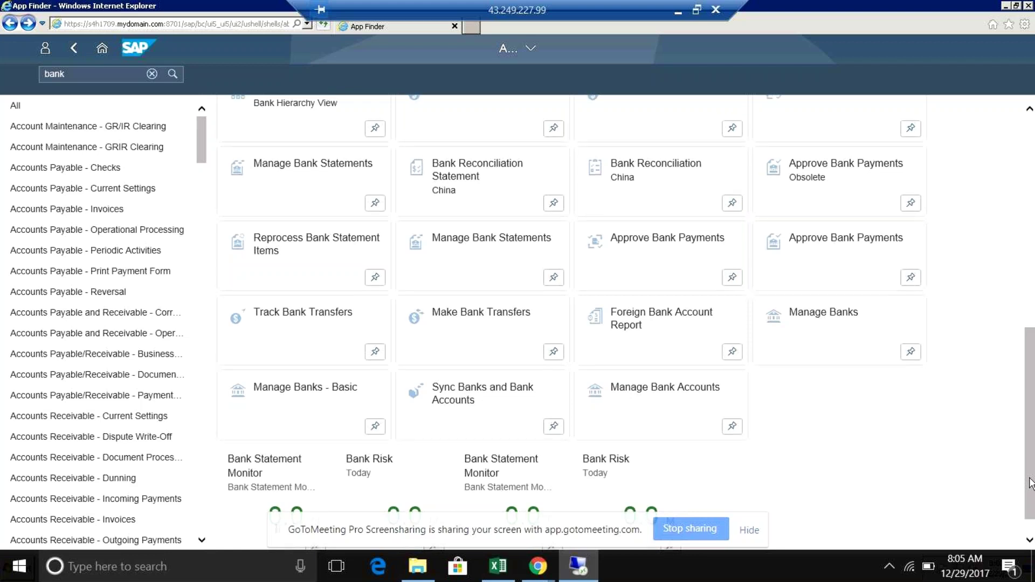
# Step: Launch Make Bank Transfers from the 'bank' results, giving an empty transfer form dated 29.12.2017
pyautogui.moveTo(1030, 481); pyautogui.dragTo(1030, 448)
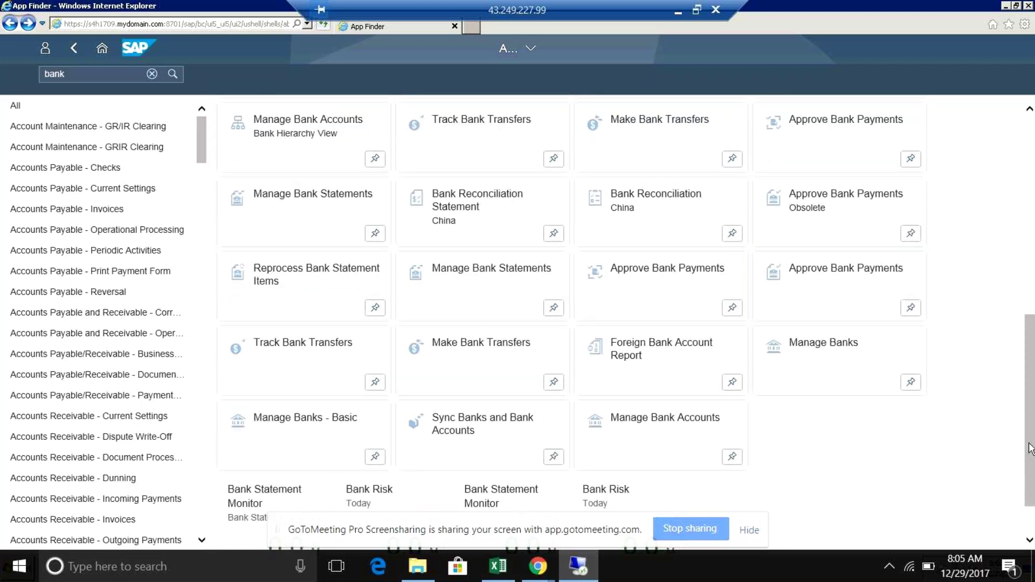
pyautogui.moveTo(1030, 447); pyautogui.dragTo(1031, 496)
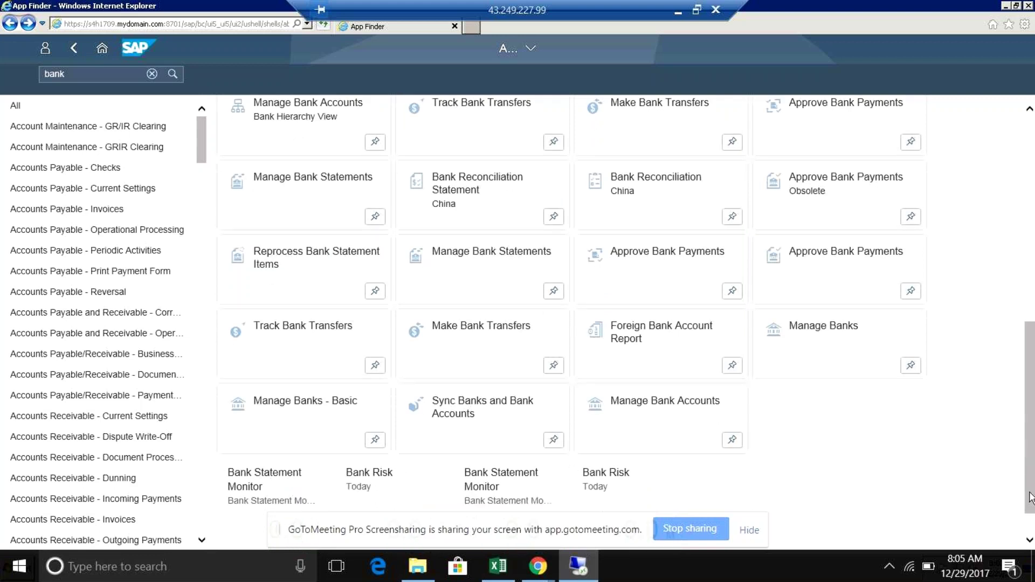
pyautogui.scroll(1, 500, 355)
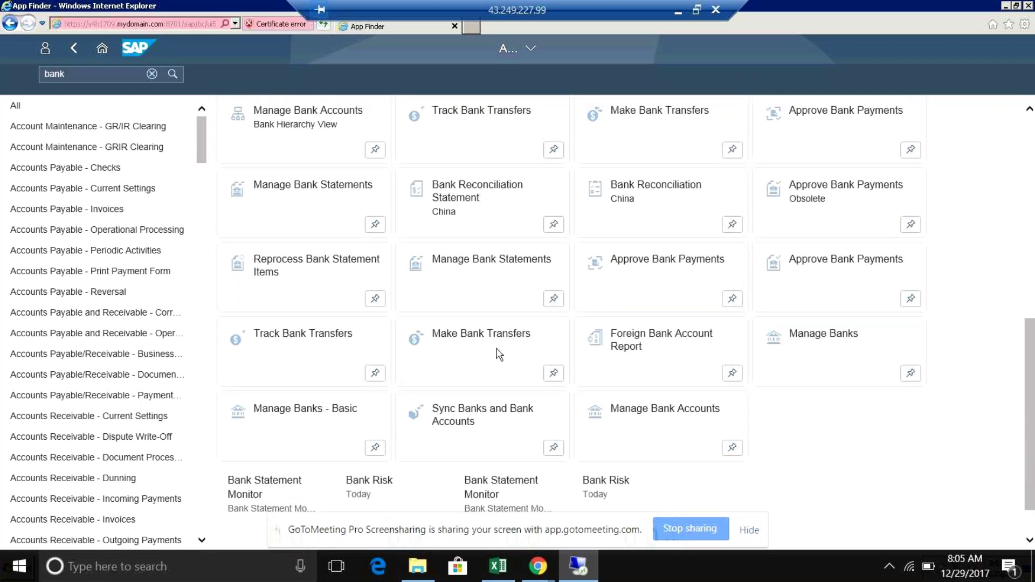
pyautogui.click(499, 354)
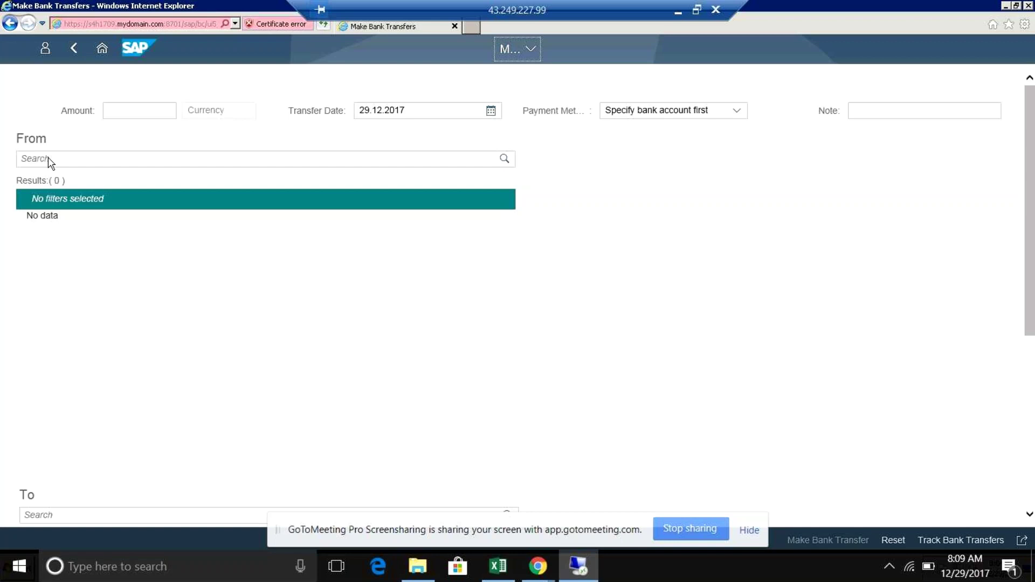
pyautogui.click(74, 50)
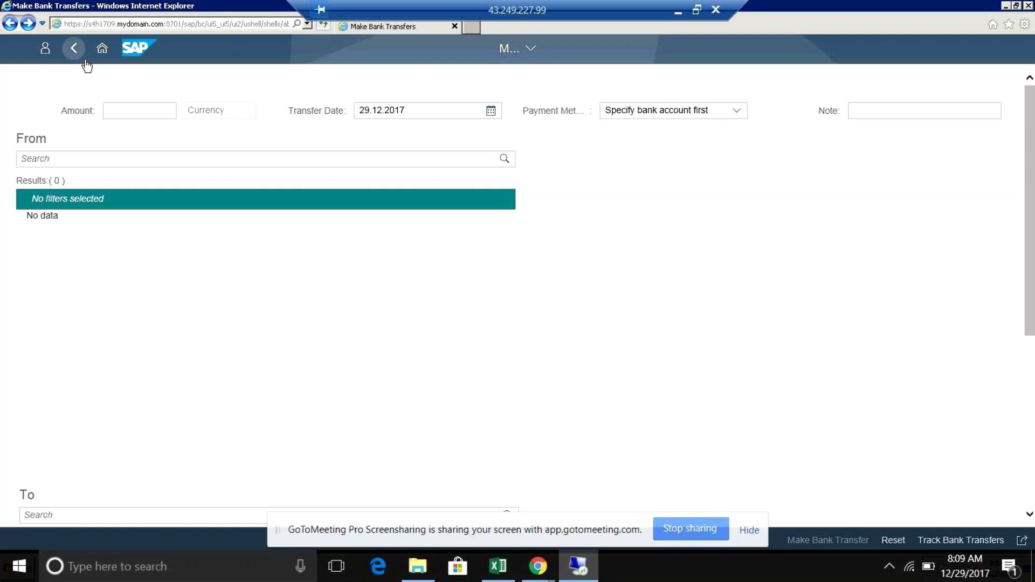
# Step: Leave Make Bank Transfers and scroll the 'bank' results up to the Results (47) header
pyautogui.click(74, 48)
pyautogui.moveTo(1030, 170); pyautogui.dragTo(1029, 371)
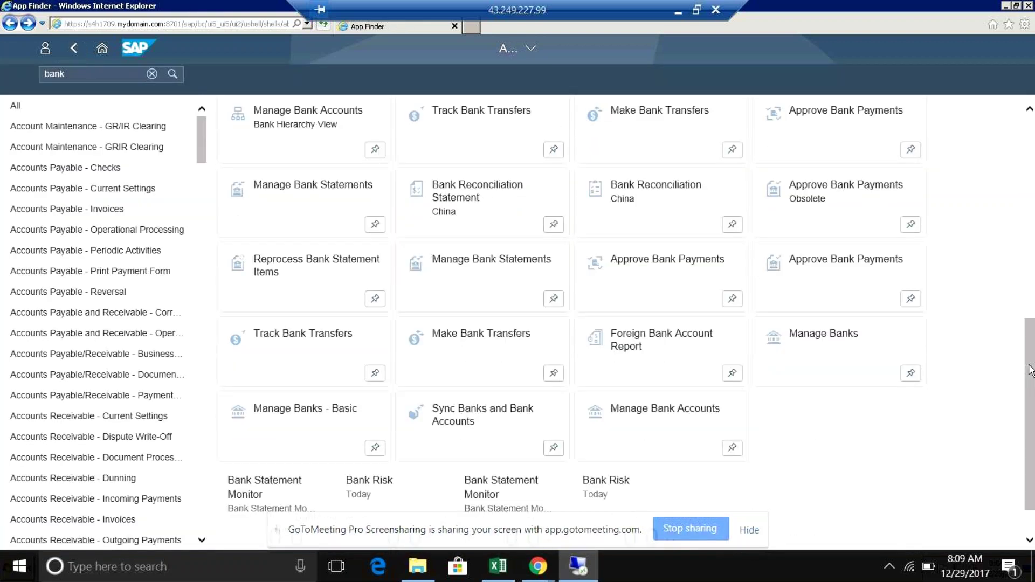
pyautogui.scroll(2, 1030, 371)
pyautogui.scroll(1, 1030, 355)
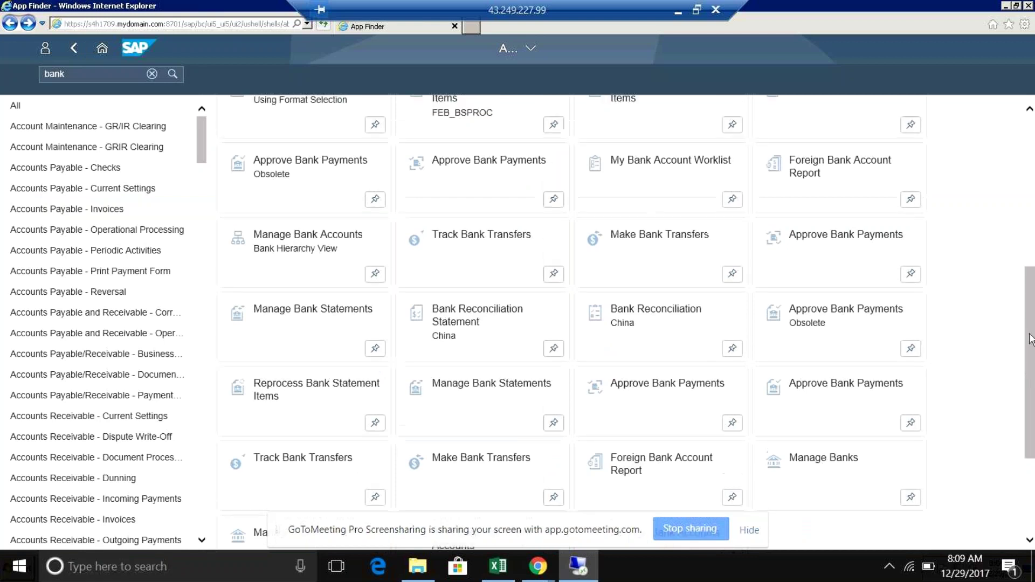
pyautogui.scroll(1, 1030, 339)
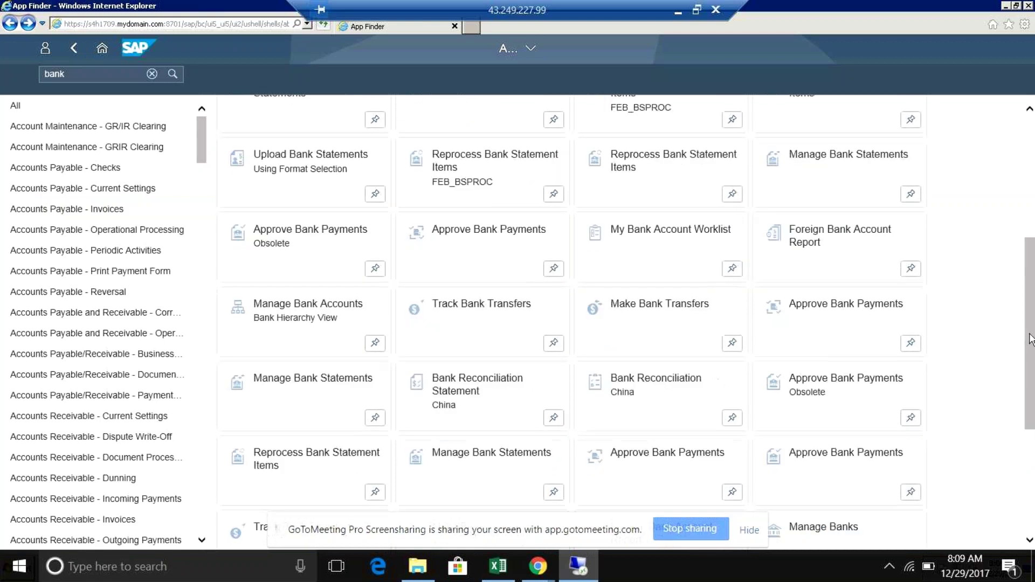
pyautogui.moveTo(1029, 338); pyautogui.dragTo(1030, 322)
pyautogui.scroll(1, 1029, 322)
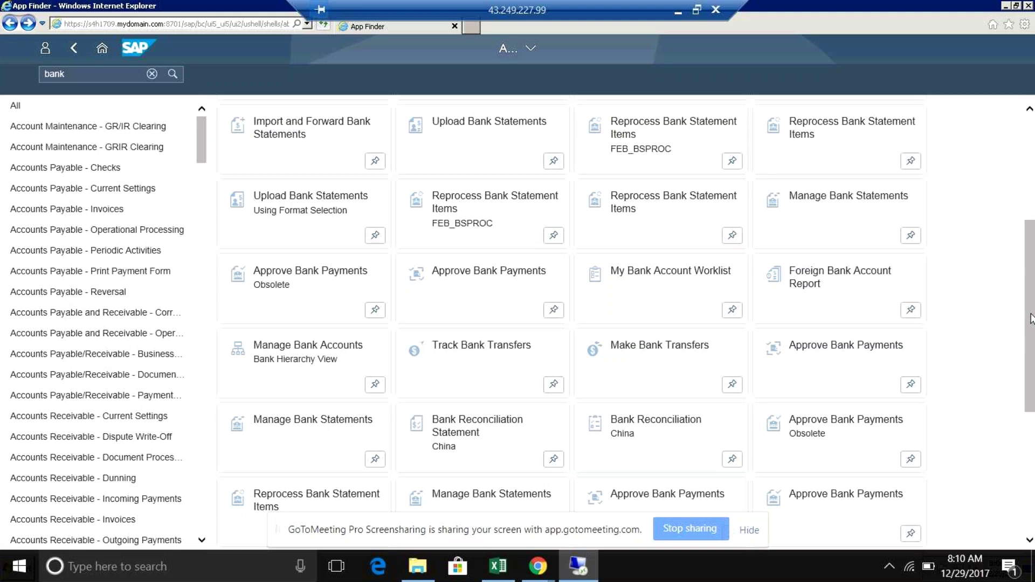
pyautogui.moveTo(1031, 318); pyautogui.dragTo(1031, 254)
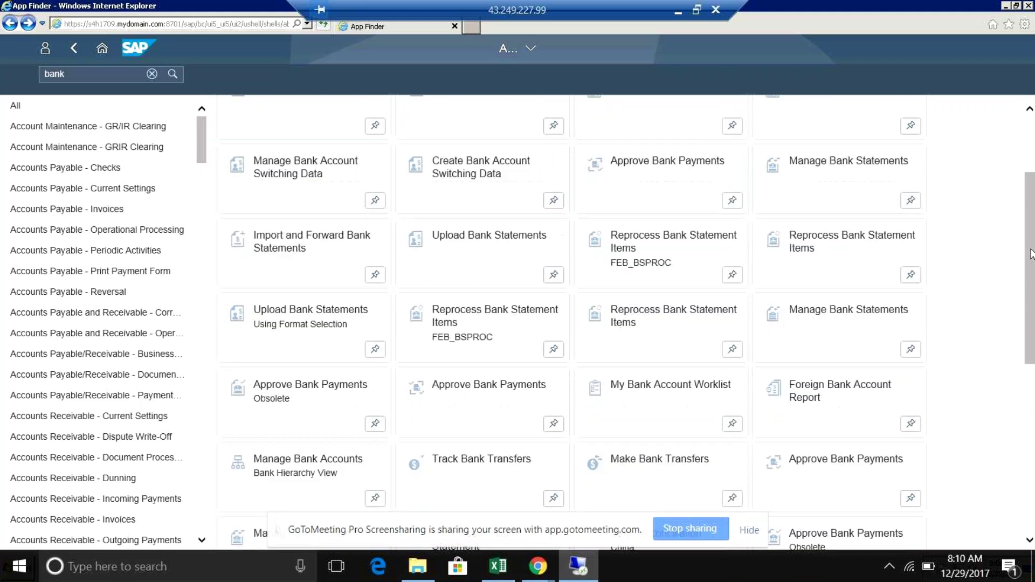
pyautogui.moveTo(1031, 253); pyautogui.dragTo(1031, 162)
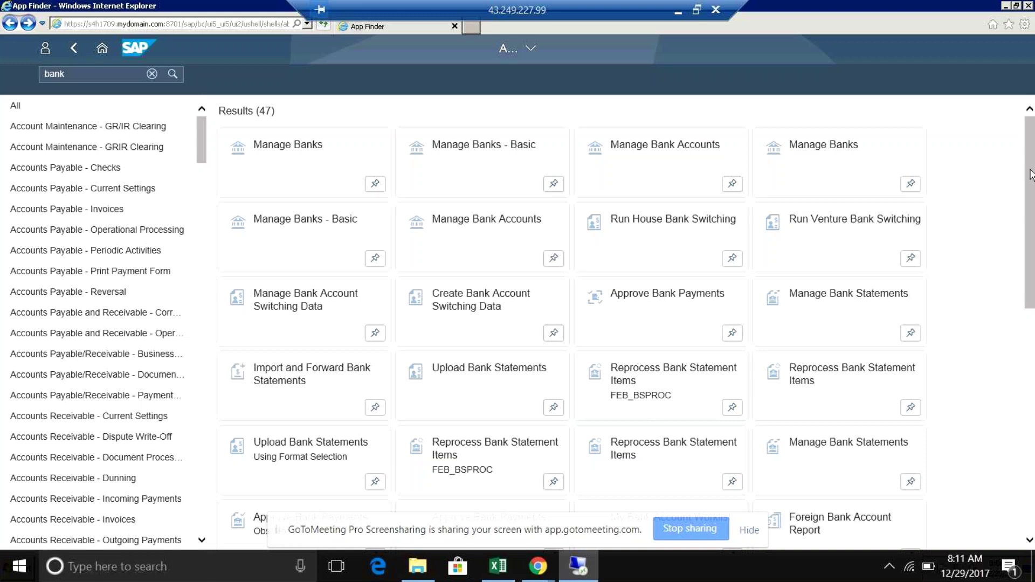
pyautogui.scroll(-1, 1030, 175)
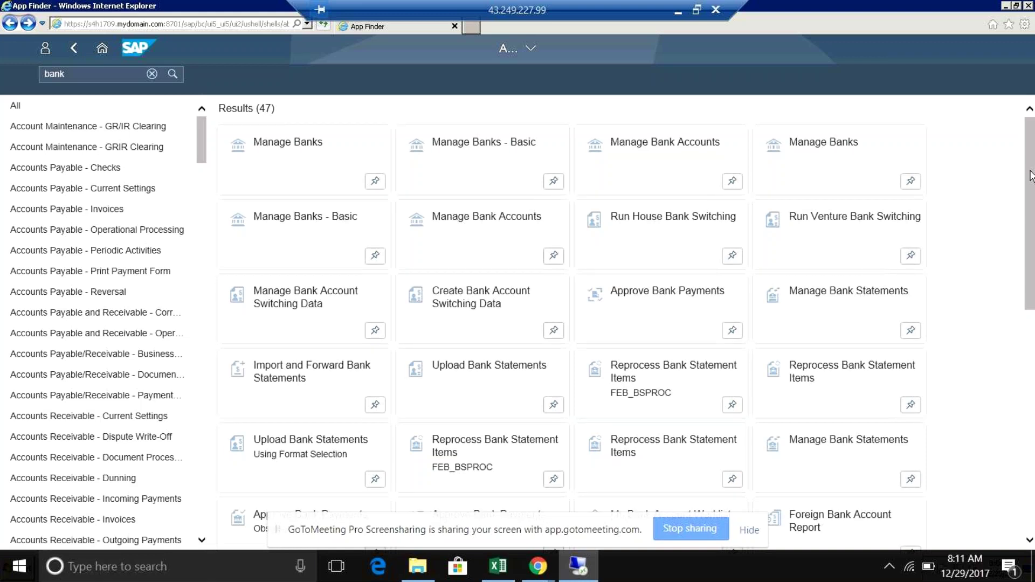
pyautogui.scroll(1, 1030, 175)
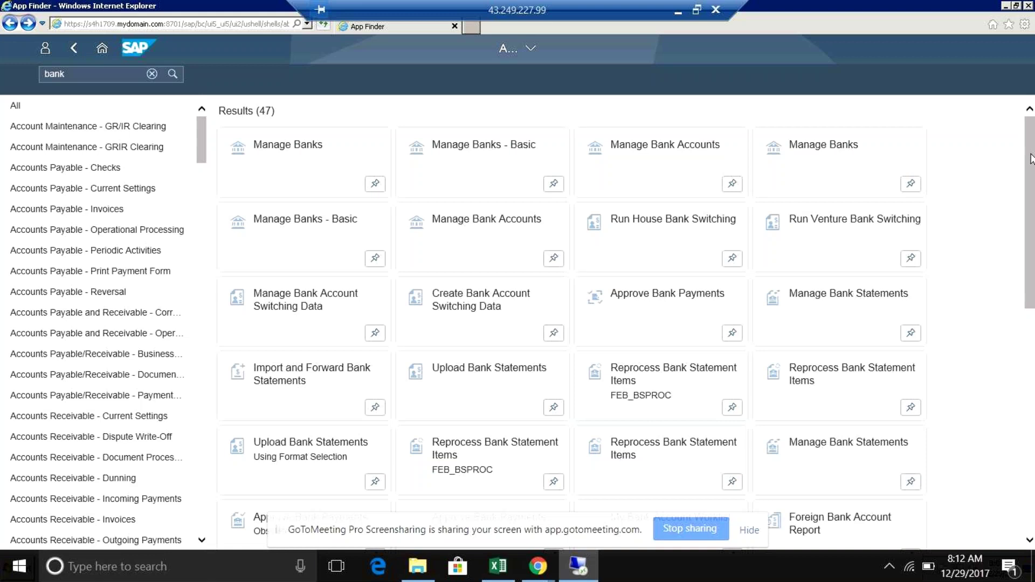
pyautogui.scroll(-1, 1030, 158)
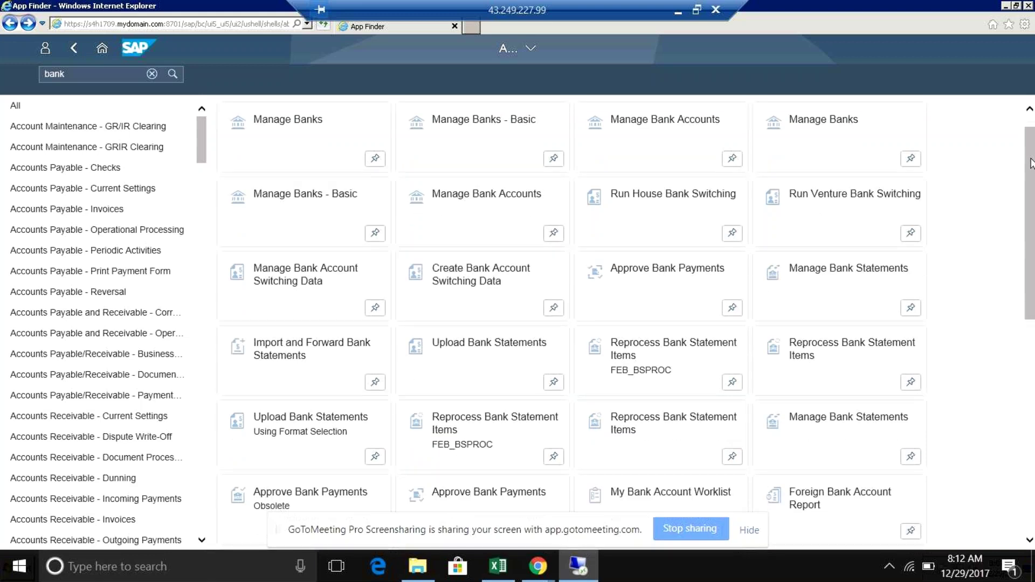
pyautogui.scroll(-1, 1031, 163)
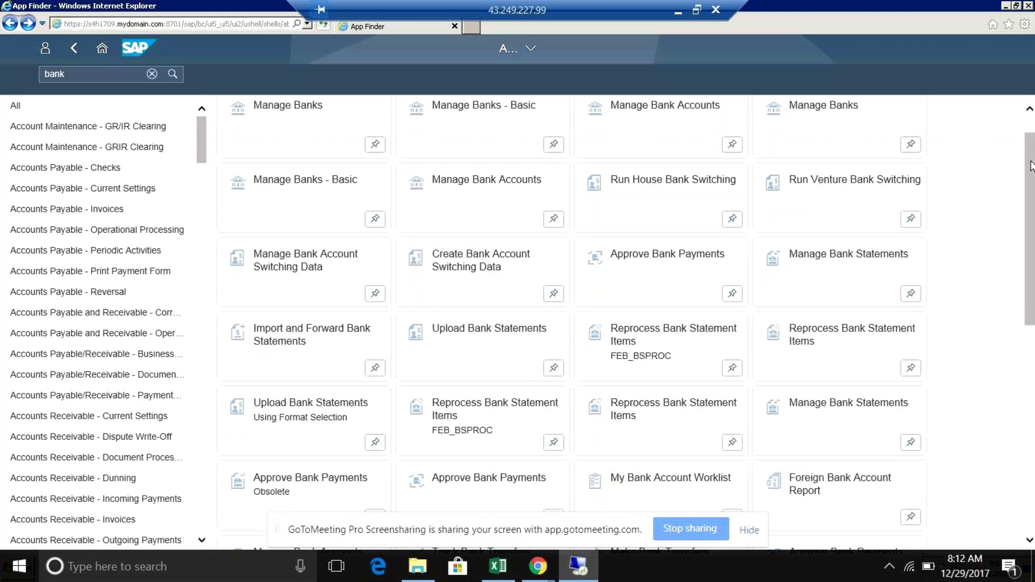
pyautogui.scroll(2, 1031, 134)
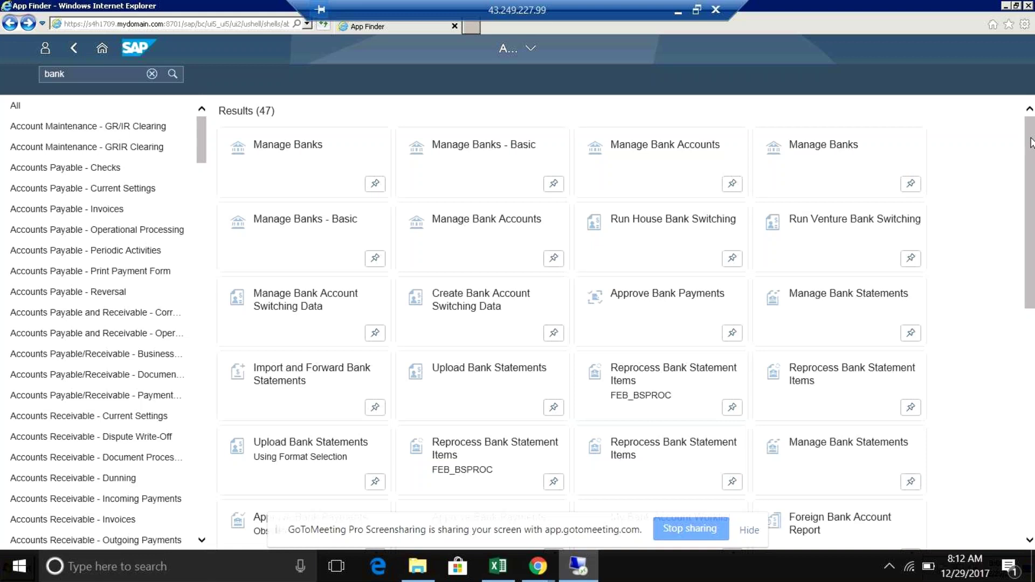
pyautogui.moveTo(1031, 142); pyautogui.dragTo(1031, 217)
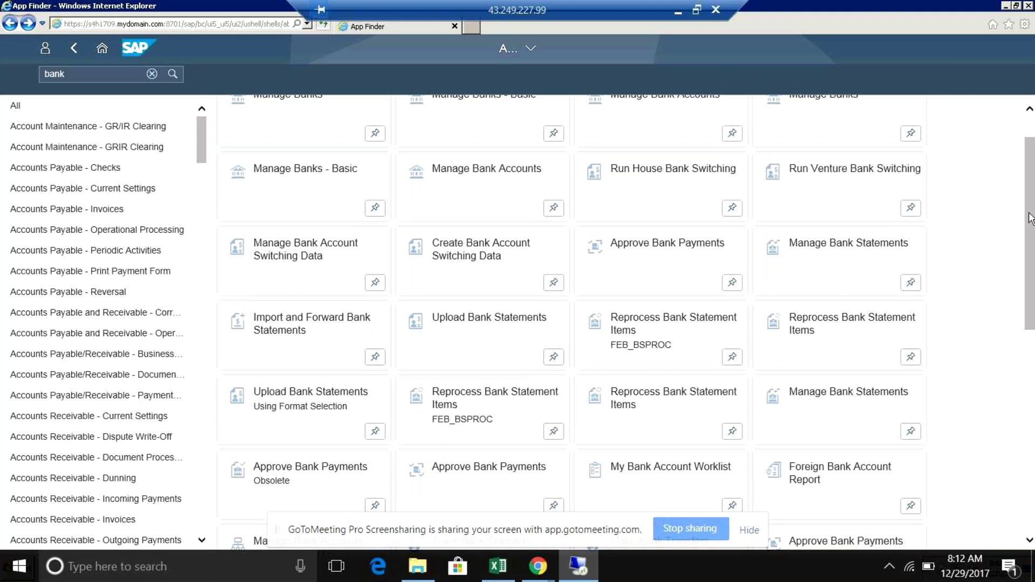
# Step: Scroll to the last 'bank' tiles, such as Reprocess Bank Statement Items and Sync Banks and Bank Accounts
pyautogui.moveTo(1031, 218); pyautogui.dragTo(1031, 254)
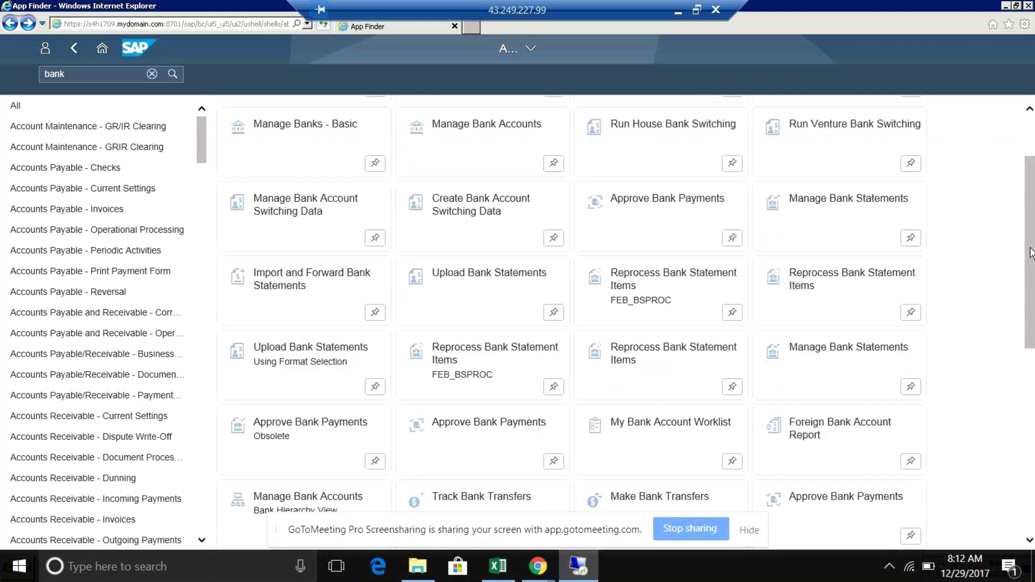
pyautogui.moveTo(1031, 254); pyautogui.dragTo(1031, 419)
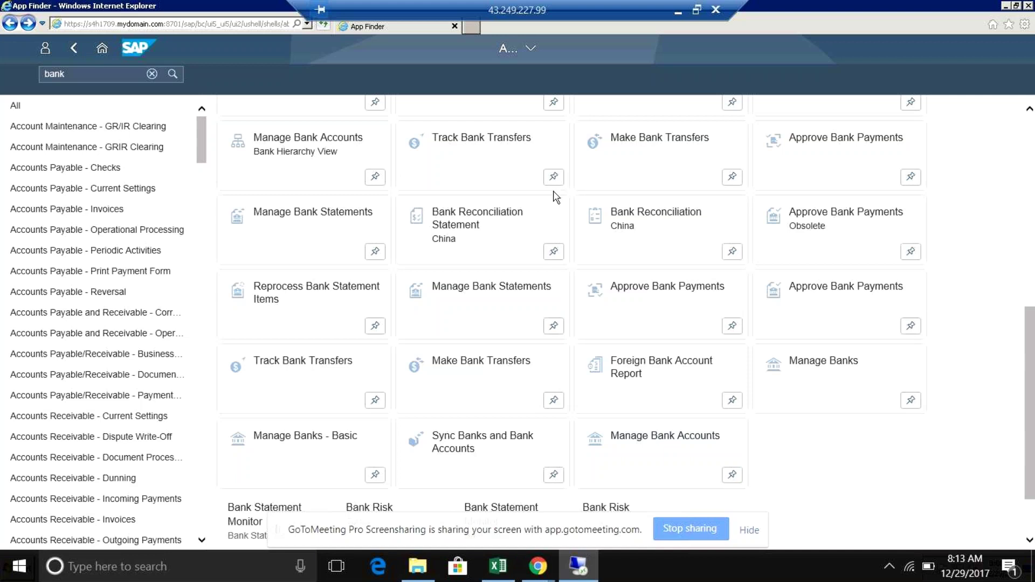
pyautogui.scroll(-5, 261, 107)
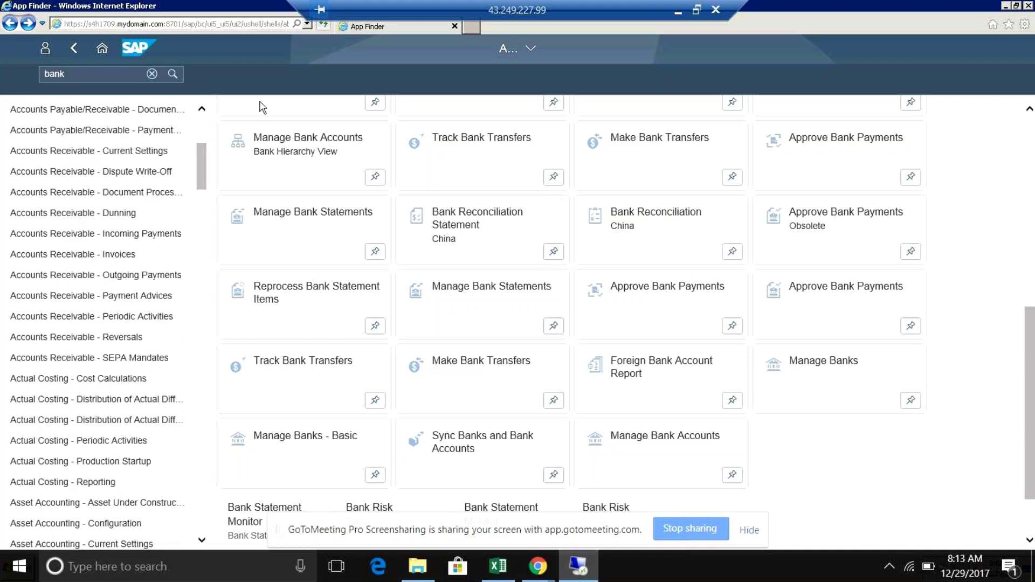
pyautogui.scroll(-8, 261, 106)
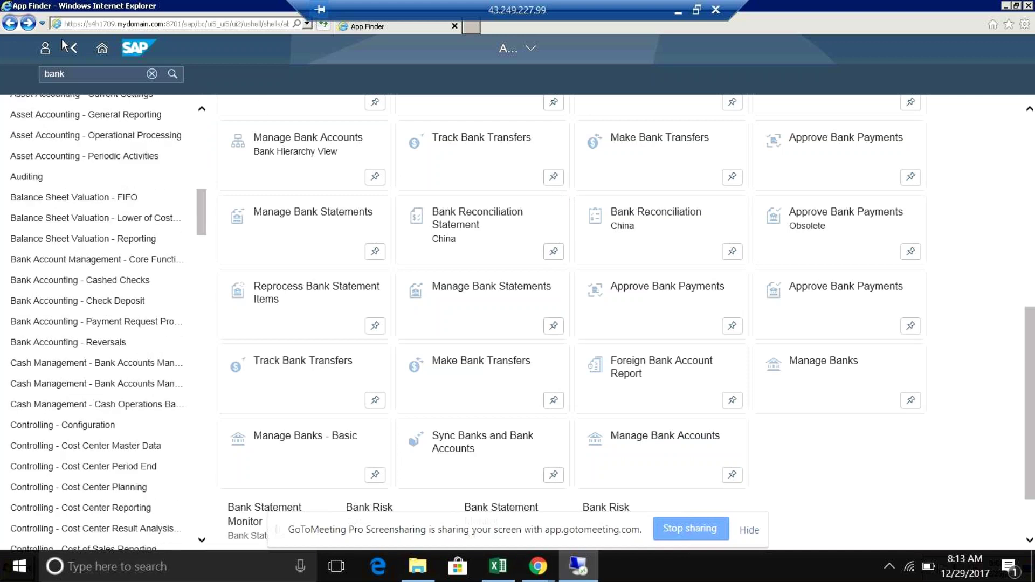
pyautogui.scroll(-2, 64, 45)
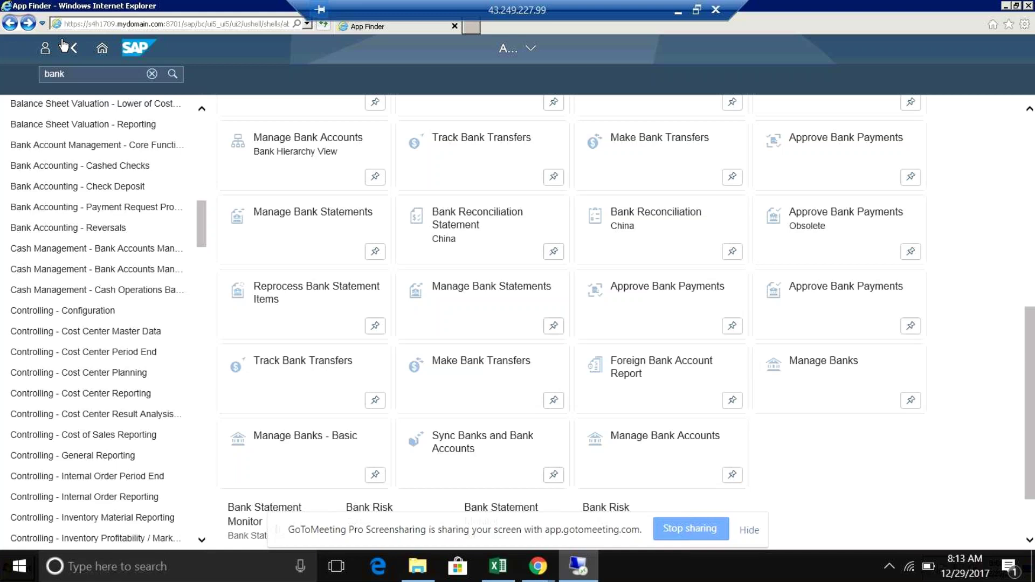
pyautogui.scroll(-2, 155, 162)
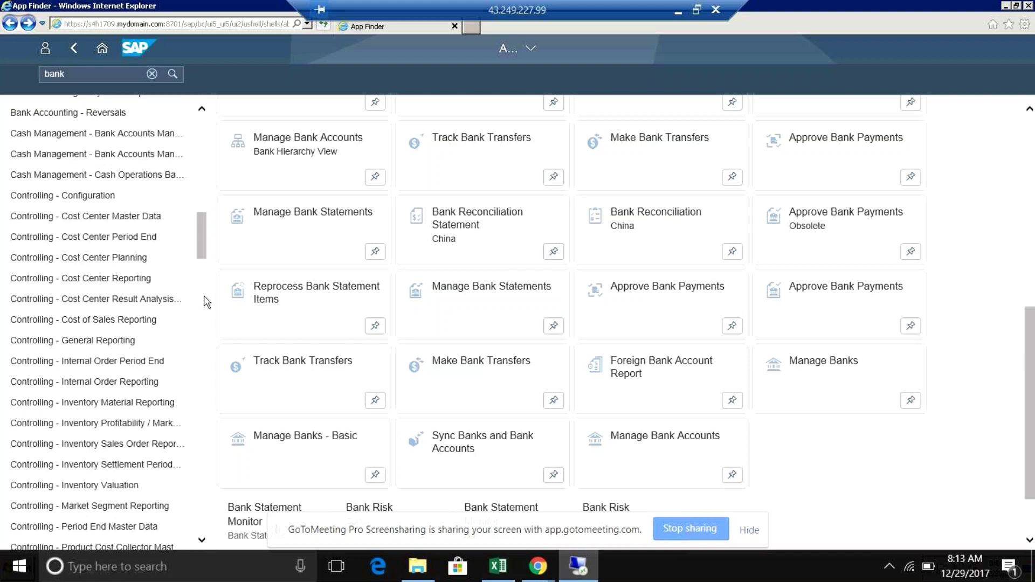
pyautogui.scroll(-1, 207, 302)
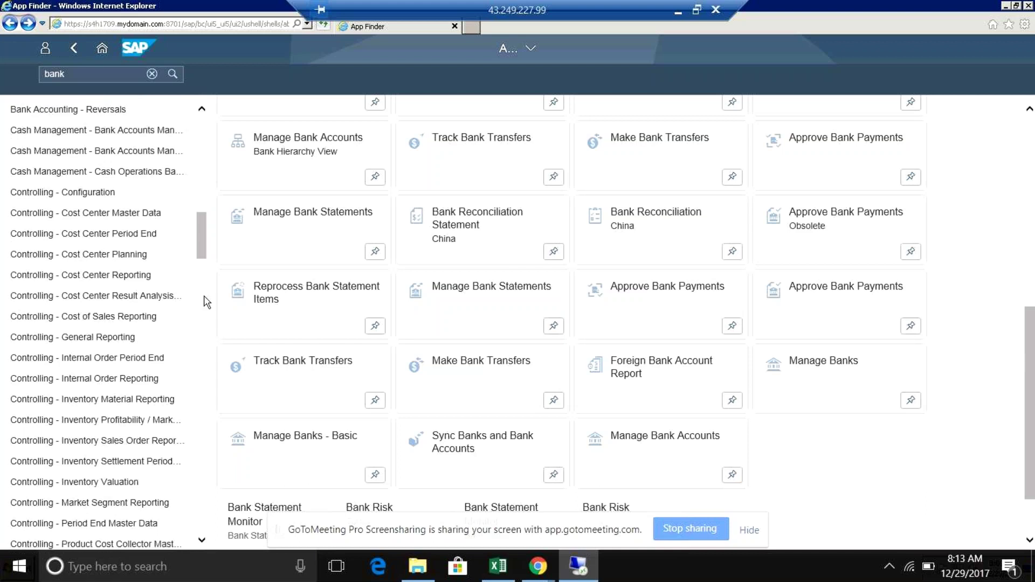
pyautogui.scroll(-10, 206, 302)
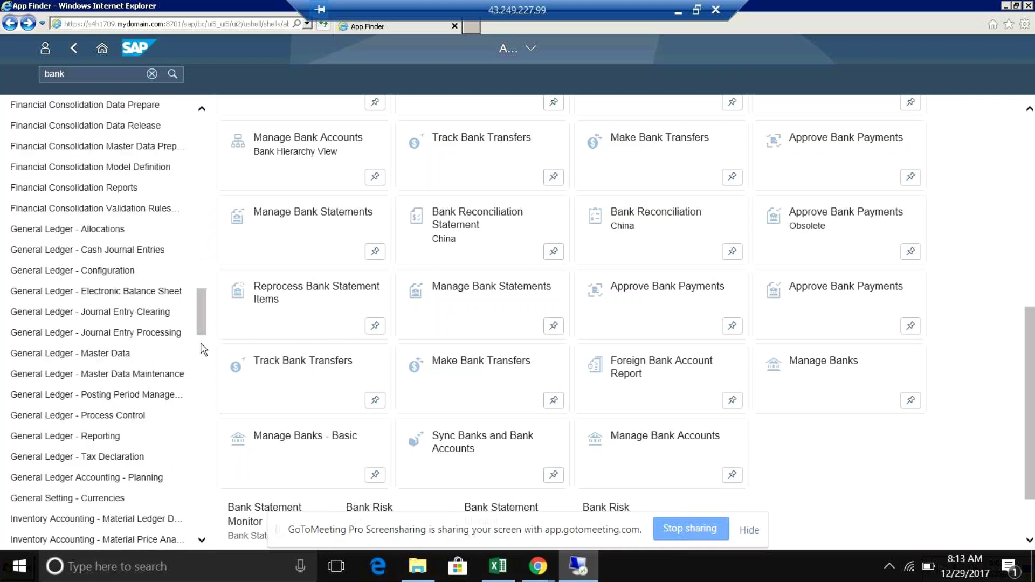
pyautogui.scroll(-1, 204, 349)
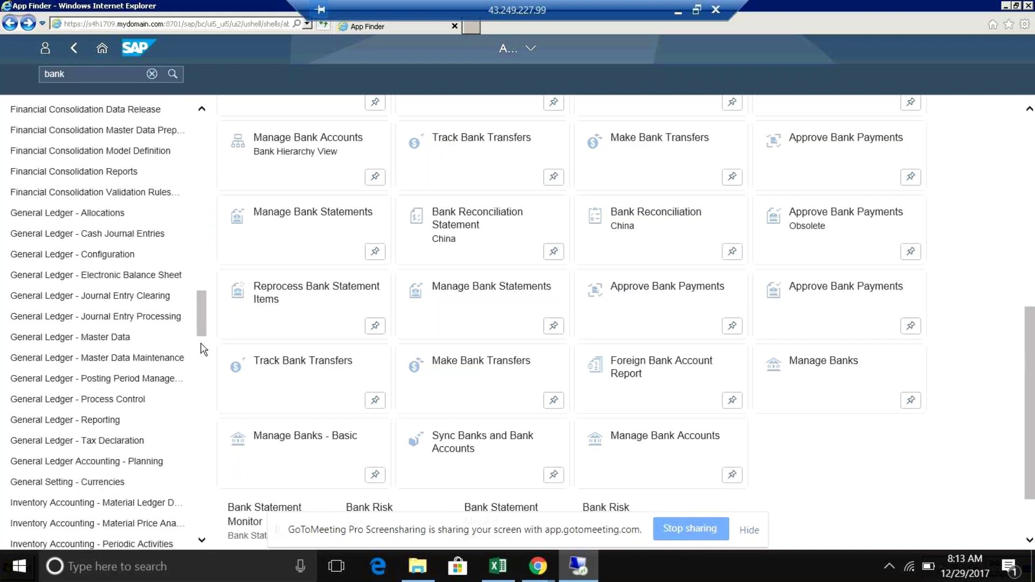
pyautogui.scroll(-5, 205, 324)
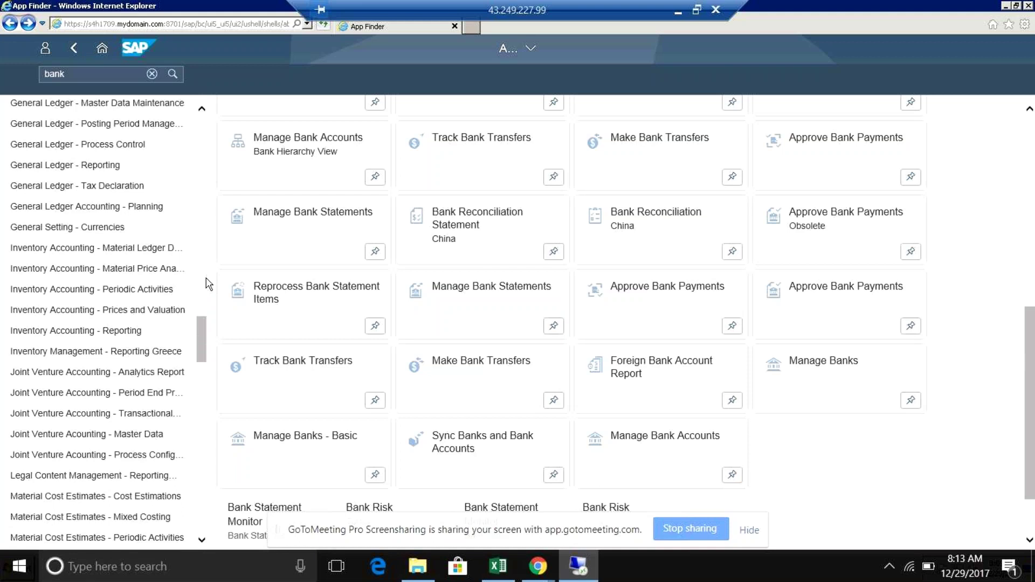
pyautogui.scroll(2, 209, 284)
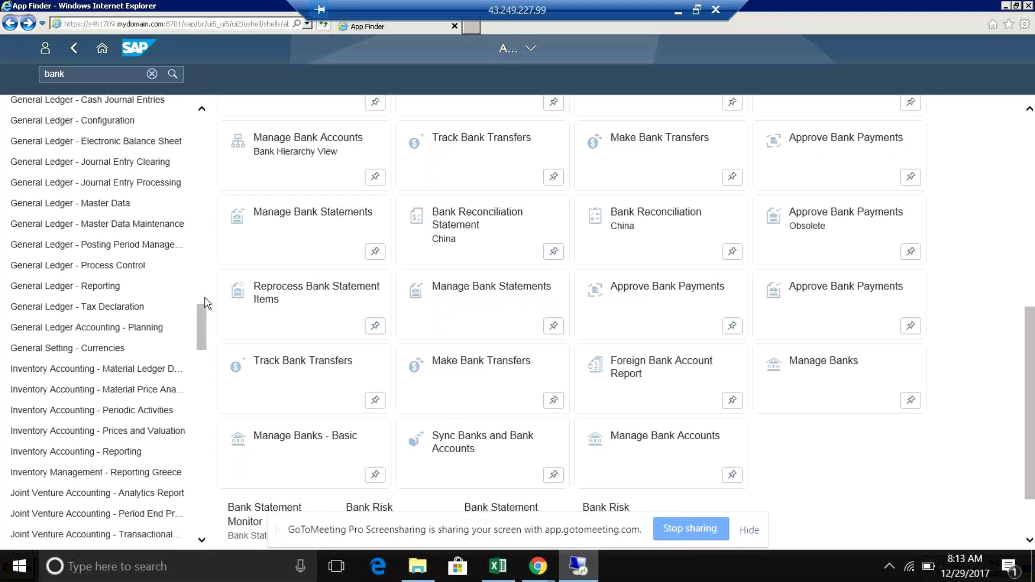
pyautogui.scroll(1, 207, 308)
pyautogui.scroll(18, 207, 313)
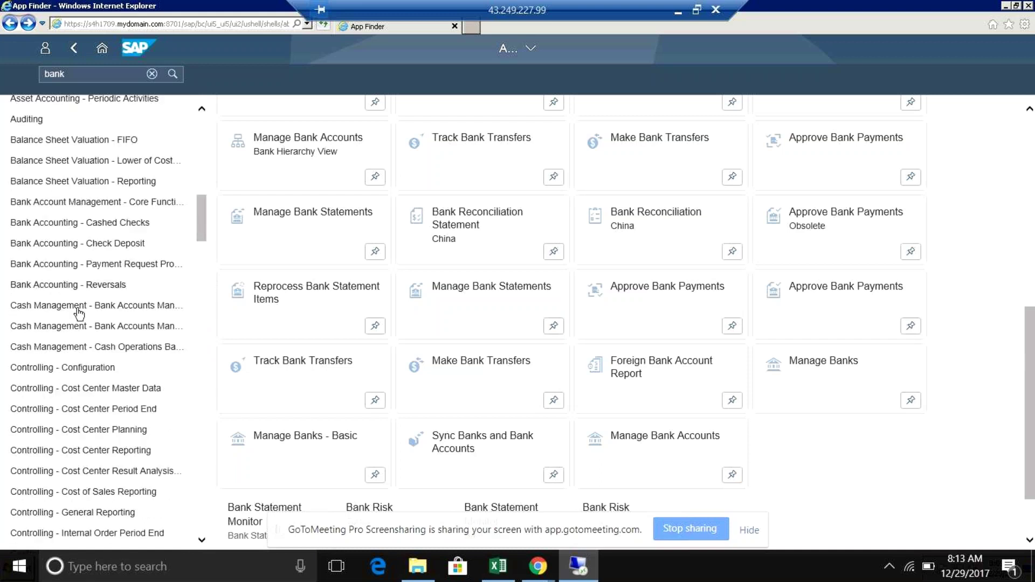
# Step: Show the Cash Management - Cash Operations Basic apps and dismiss the pop-up-blocker error
pyautogui.click(79, 325)
pyautogui.click(178, 347)
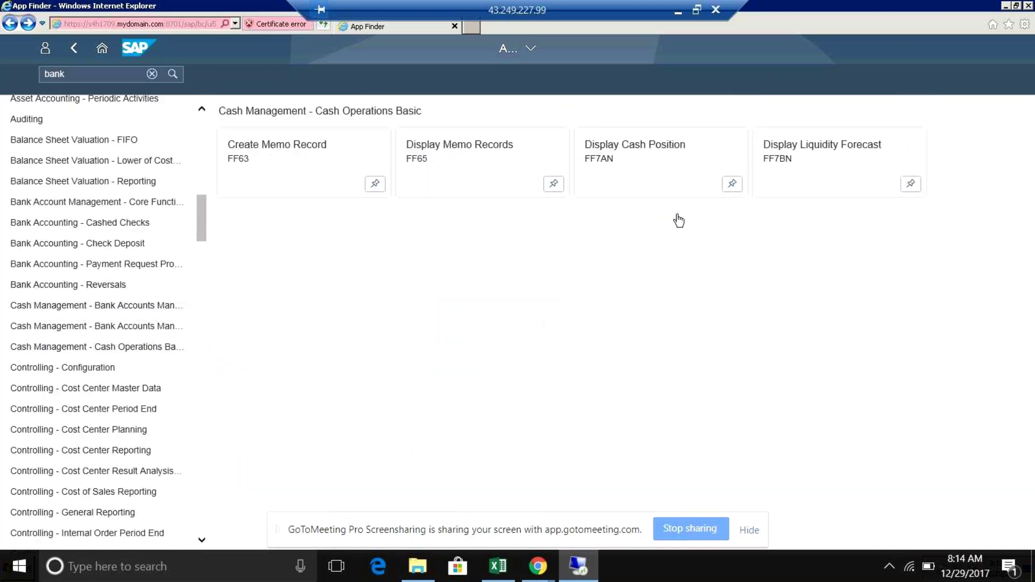
pyautogui.press('Return')
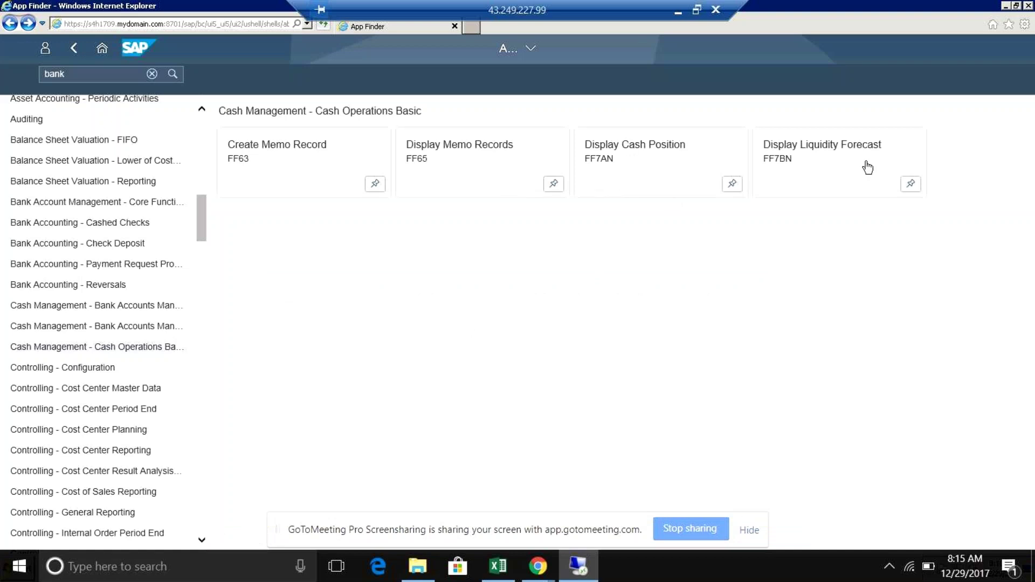
# Step: Try launching Display Cash Position and Display Liquidity Forecast, which the pop-up blocker stops
pyautogui.click(651, 171)
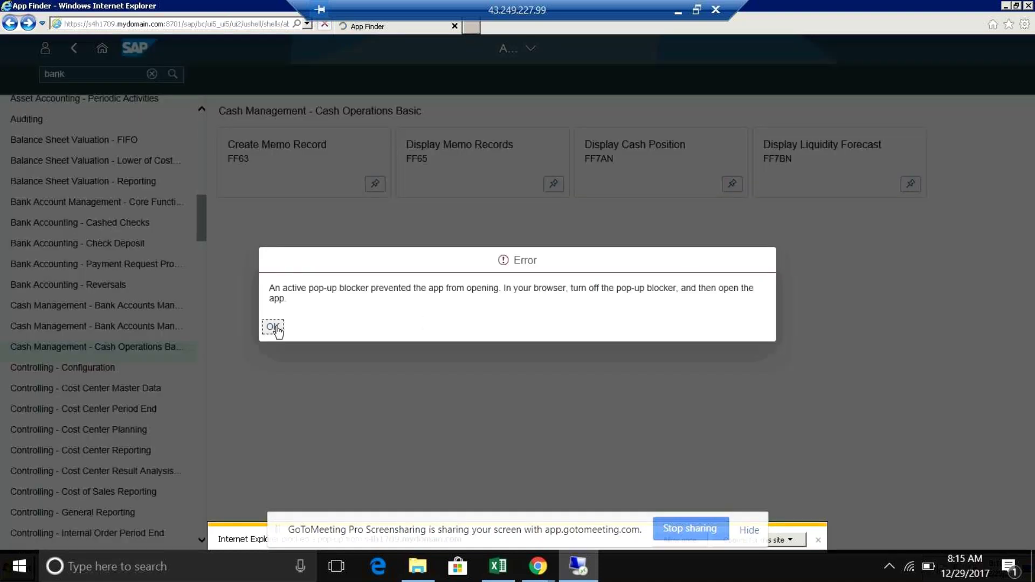
pyautogui.click(275, 328)
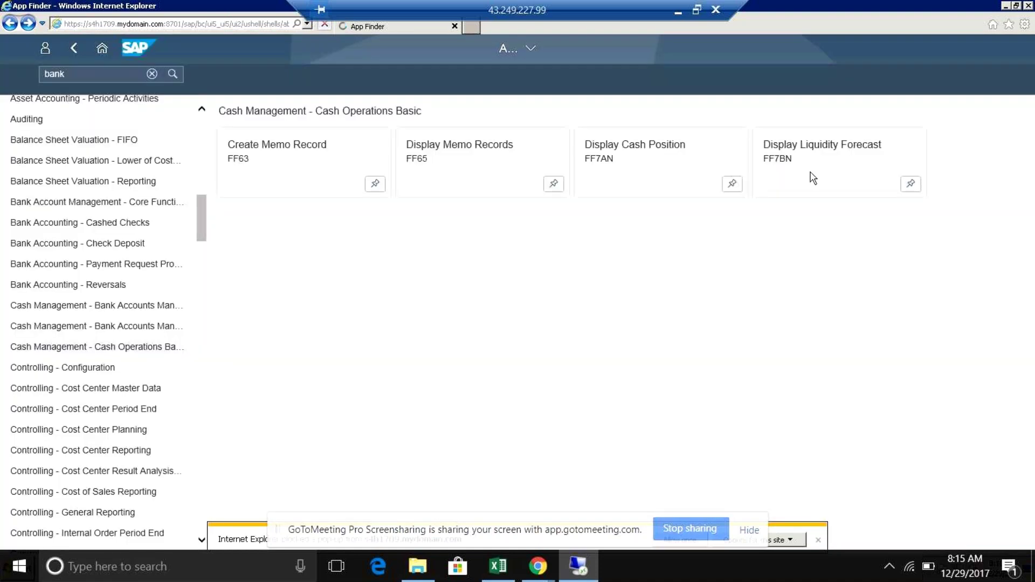
pyautogui.click(814, 178)
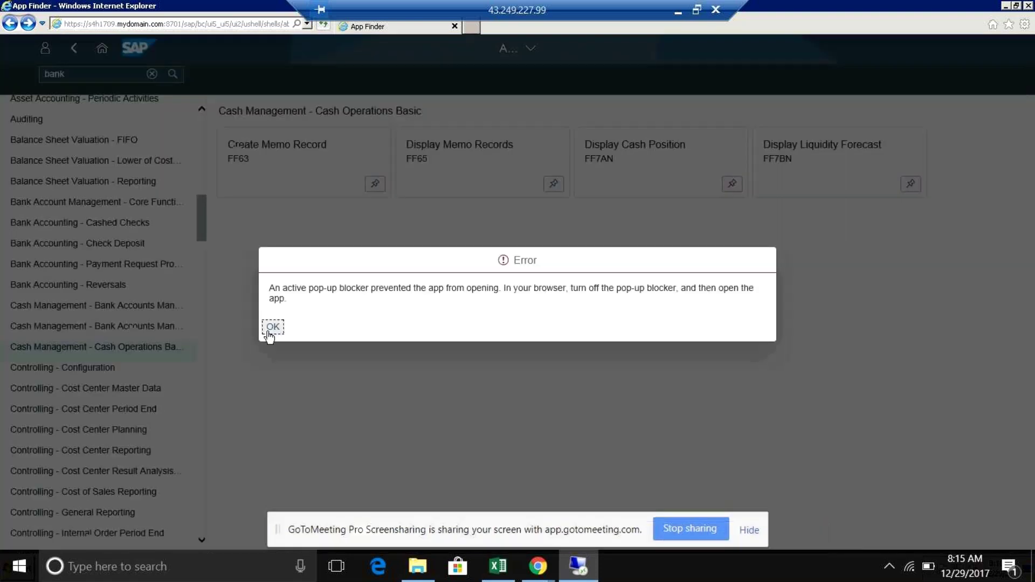
# Step: Dismiss the error and view the Bank Accounts Management Configuration, then Basic, catalogs
pyautogui.click(271, 263)
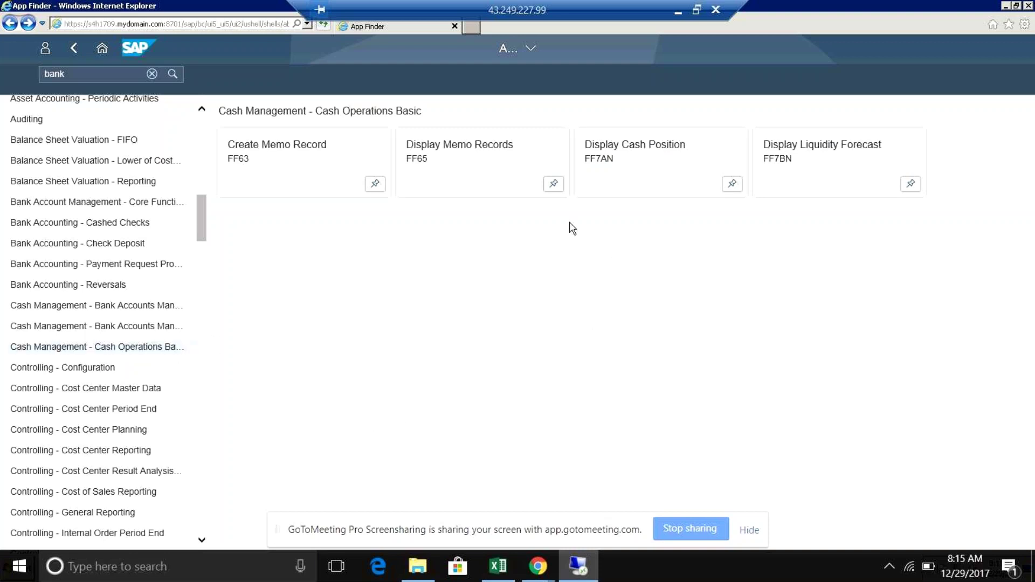
pyautogui.click(124, 332)
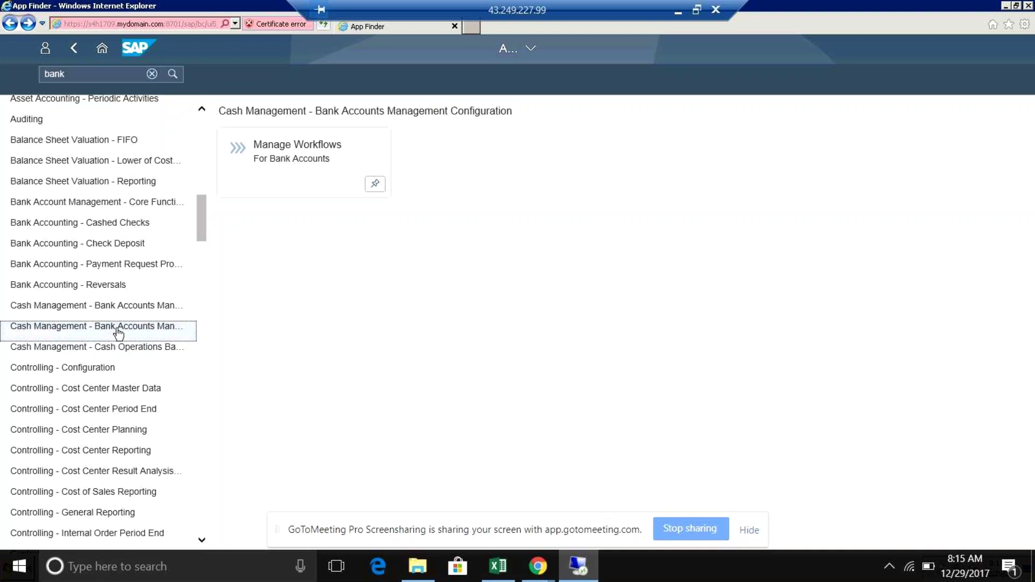
pyautogui.click(107, 306)
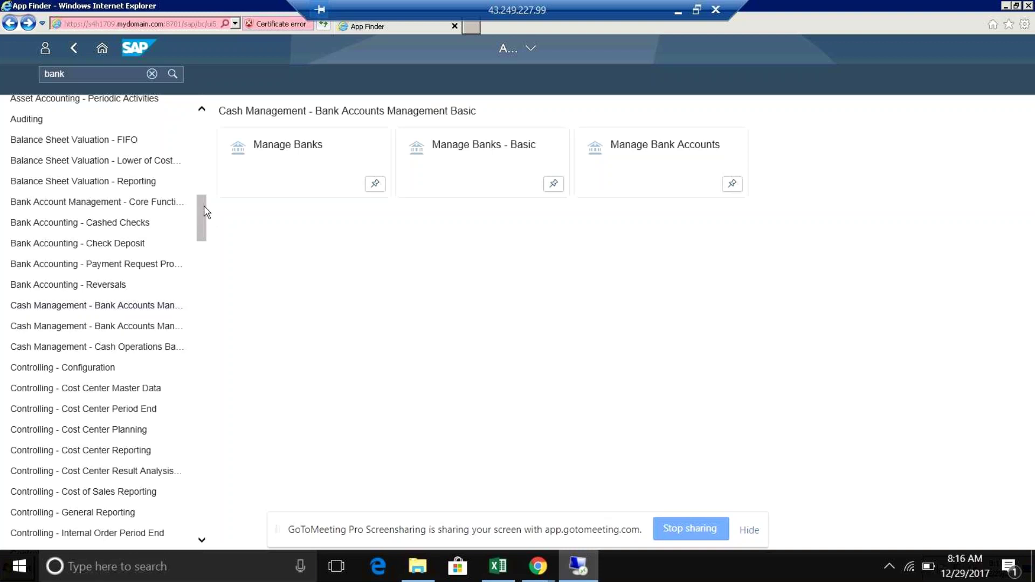
pyautogui.scroll(6, 205, 194)
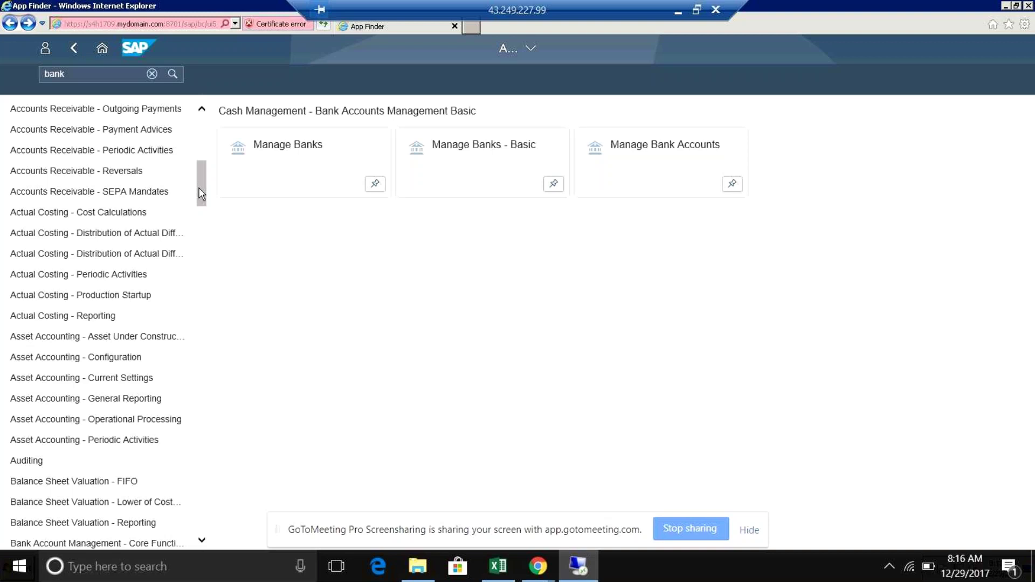
pyautogui.scroll(-1, 199, 162)
pyautogui.click(200, 156)
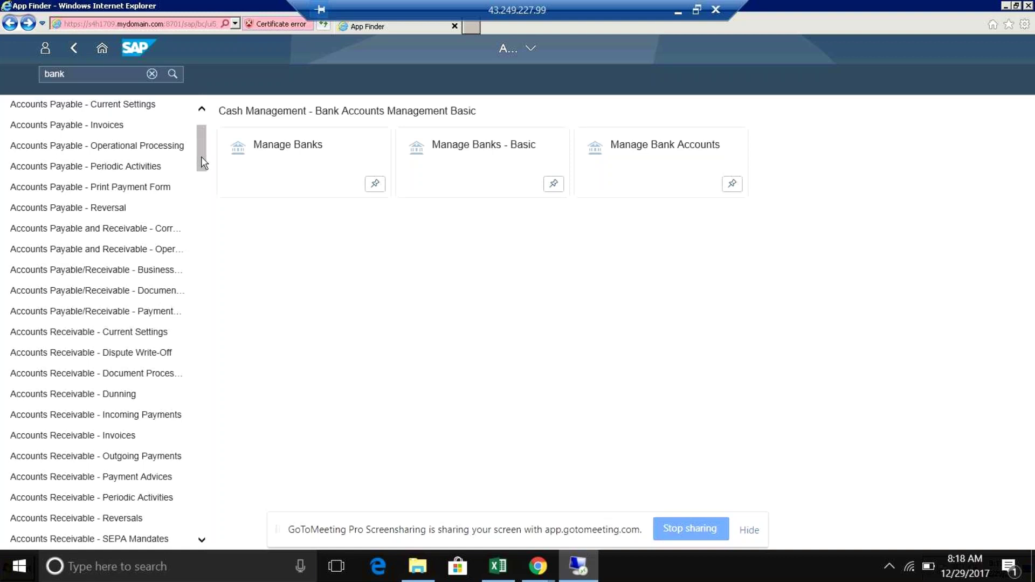
# Step: Scroll the 'bank' results showing Manage Banks, Manage Banks - Basic and Manage Bank Accounts
pyautogui.moveTo(204, 163); pyautogui.dragTo(203, 156)
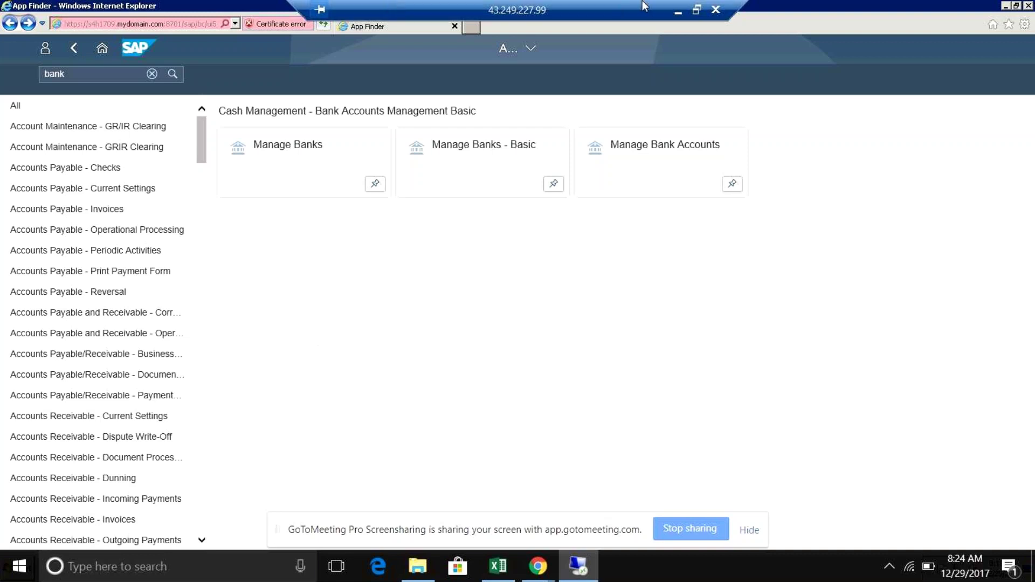
# Step: Minimize the remote desktop to show the GoToMeeting session 7 page, then start connecting meeting audio
pyautogui.click(678, 14)
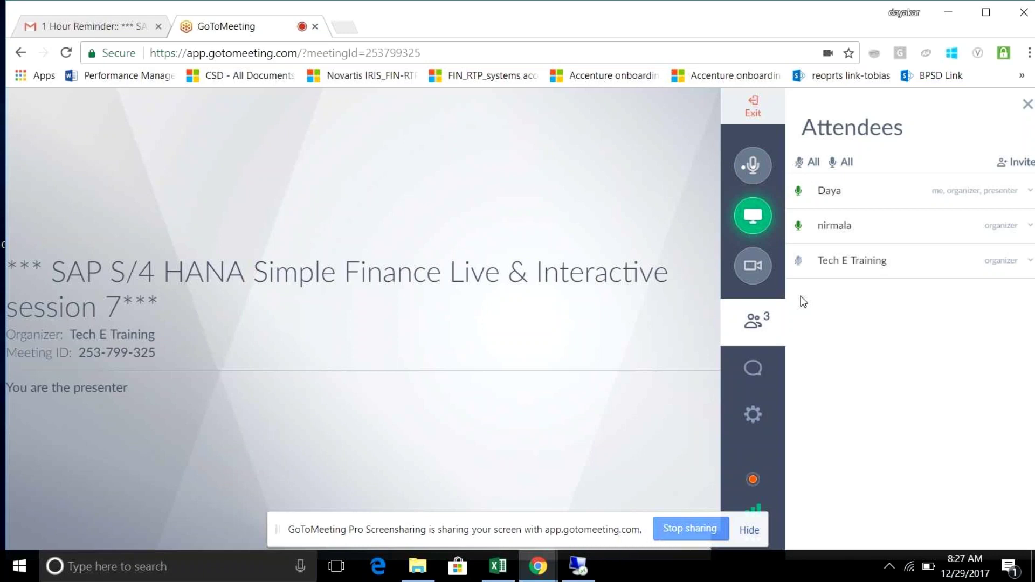
pyautogui.click(753, 167)
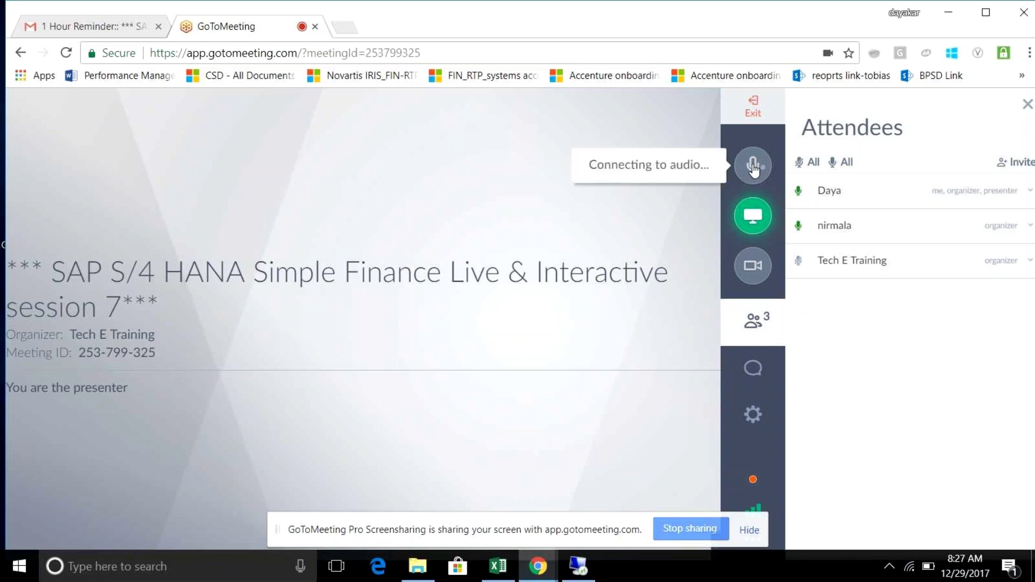